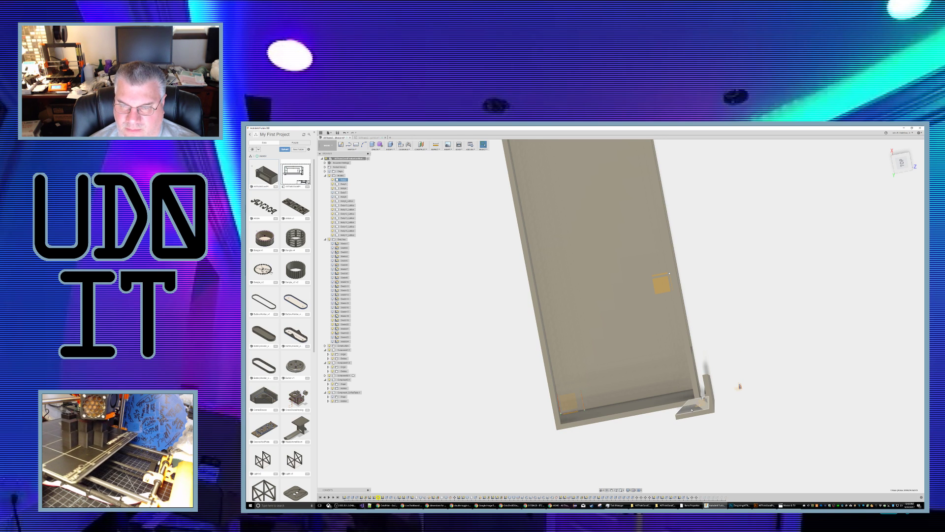
Step: Examine the open box, its front window opening and the separate corner bracket from several sides
{"action": "middle_click_drag", "start_coordinate": [696, 407], "coordinate": [709, 418], "text": "shift"}
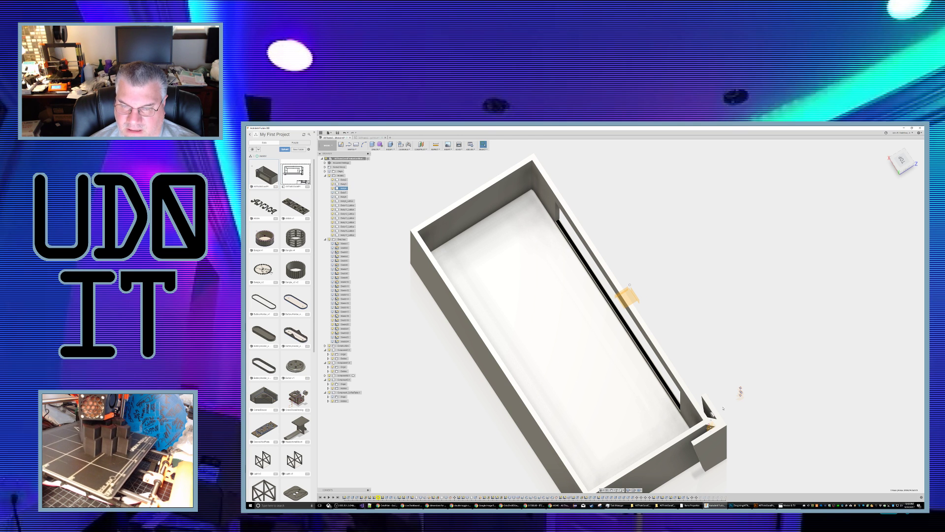
{"action": "middle_click_drag", "start_coordinate": [714, 413], "coordinate": [383, 218], "text": "shift"}
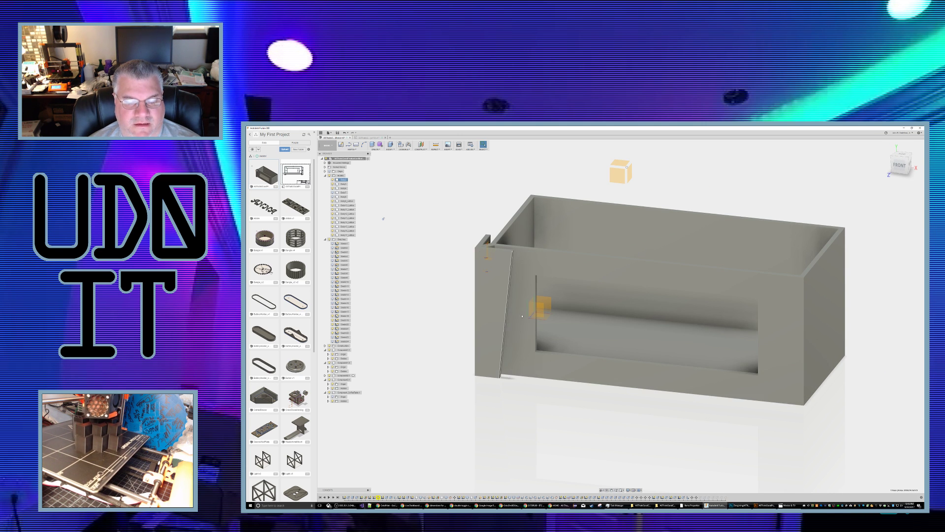
{"action": "middle_click_drag", "start_coordinate": [518, 279], "coordinate": [549, 392], "text": "shift"}
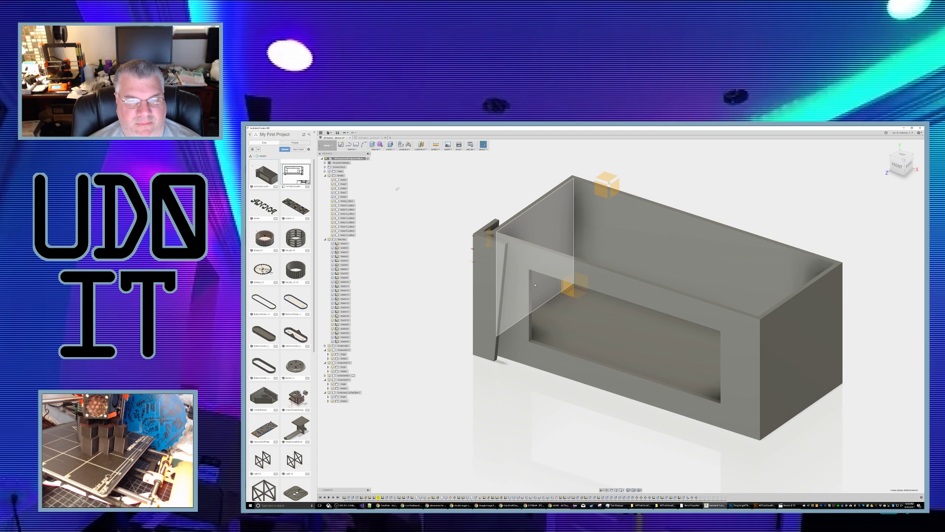
{"action": "left_click", "coordinate": [343, 180]}
{"action": "left_click", "coordinate": [447, 304]}
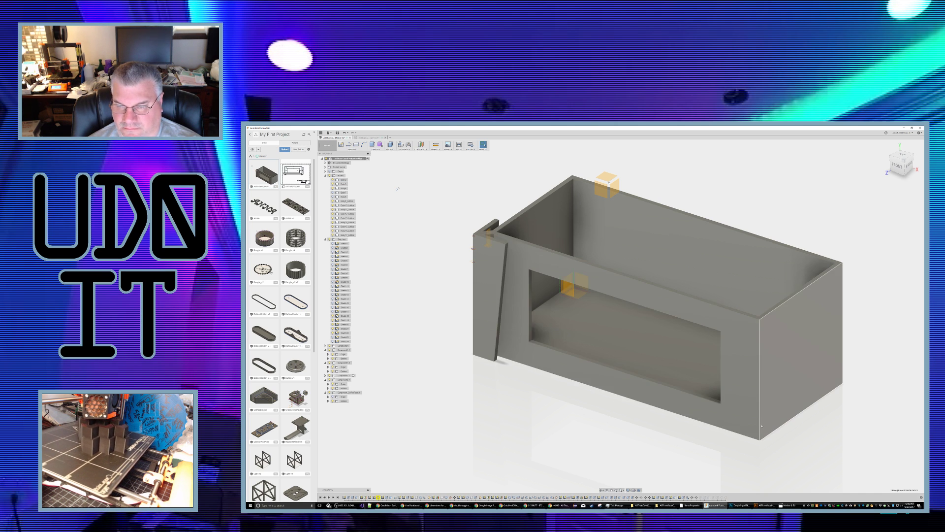
{"action": "left_click", "coordinate": [497, 363]}
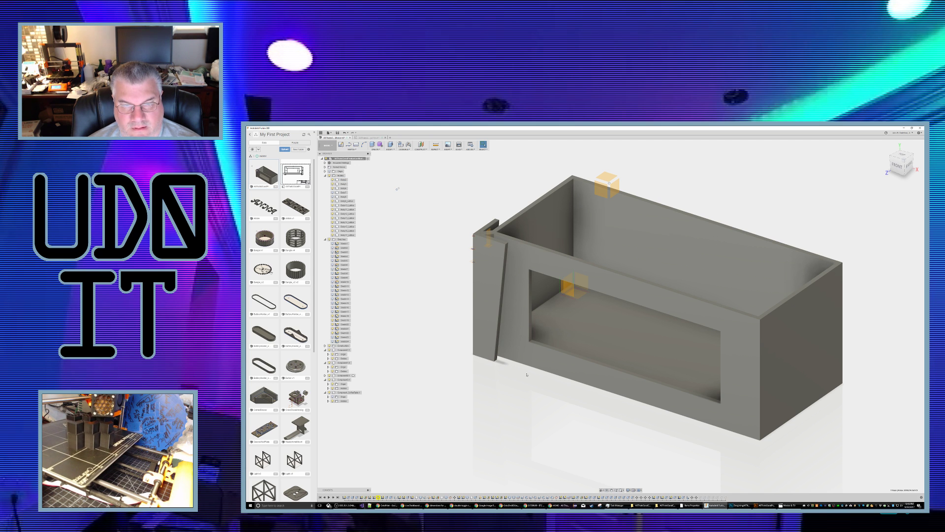
{"action": "middle_click_drag", "start_coordinate": [593, 396], "coordinate": [580, 403], "text": "shift"}
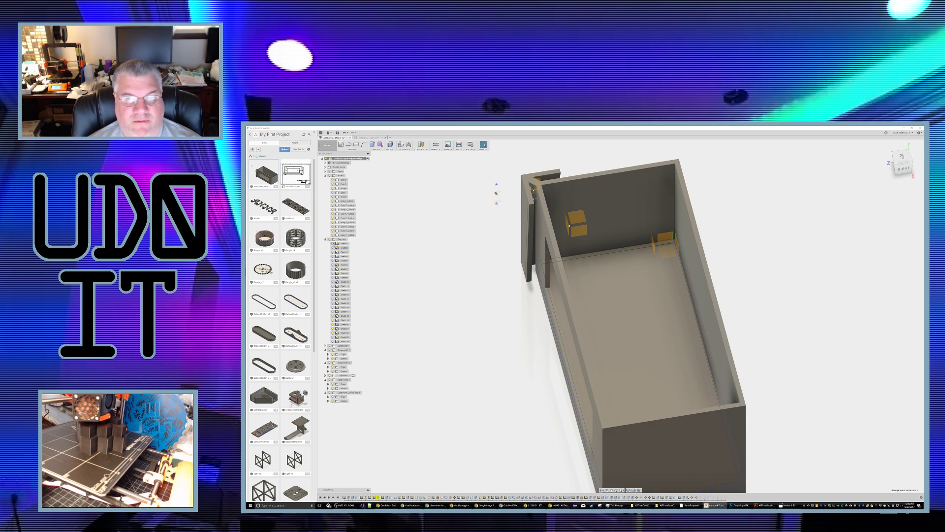
{"action": "middle_click_drag", "start_coordinate": [519, 344], "coordinate": [516, 344], "text": "shift"}
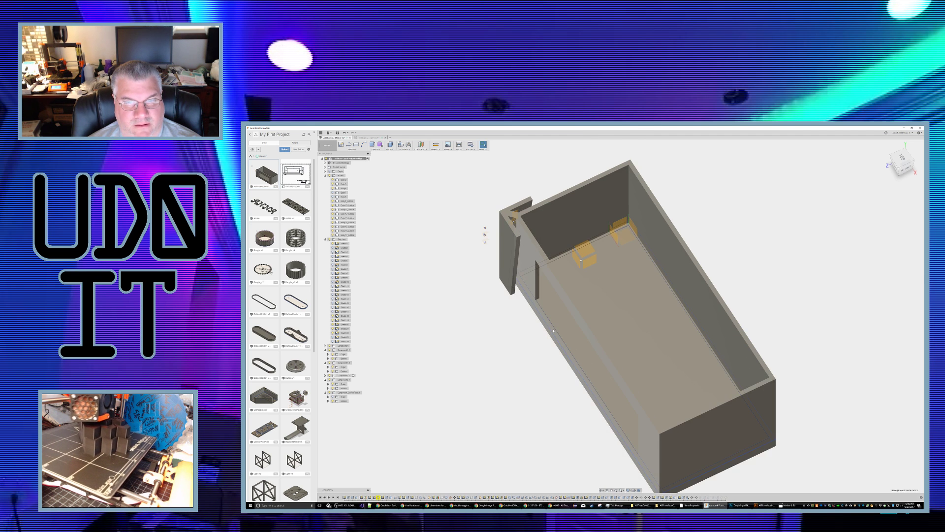
{"action": "scroll", "coordinate": [559, 340], "scroll_direction": "up", "scroll_amount": 6}
{"action": "middle_click_drag", "start_coordinate": [469, 320], "coordinate": [489, 380], "text": "shift"}
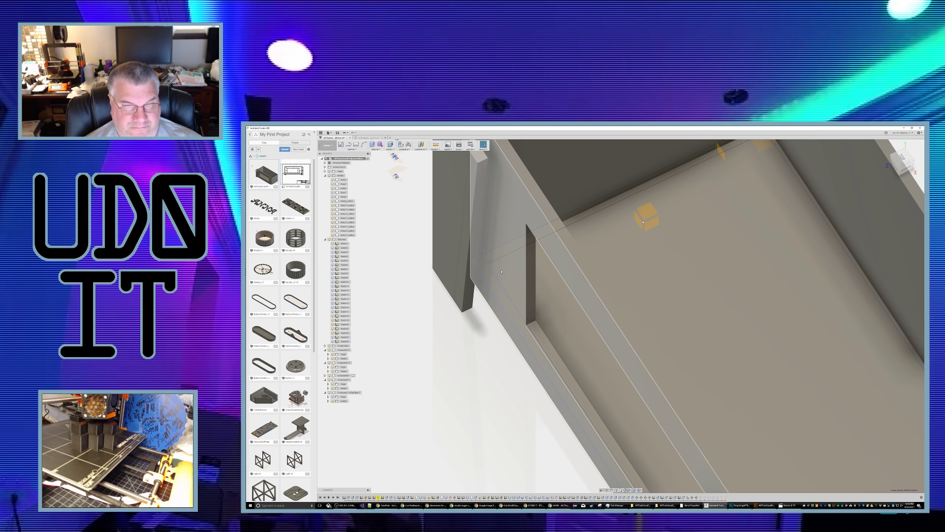
{"action": "scroll", "coordinate": [684, 171], "scroll_direction": "down", "scroll_amount": 5}
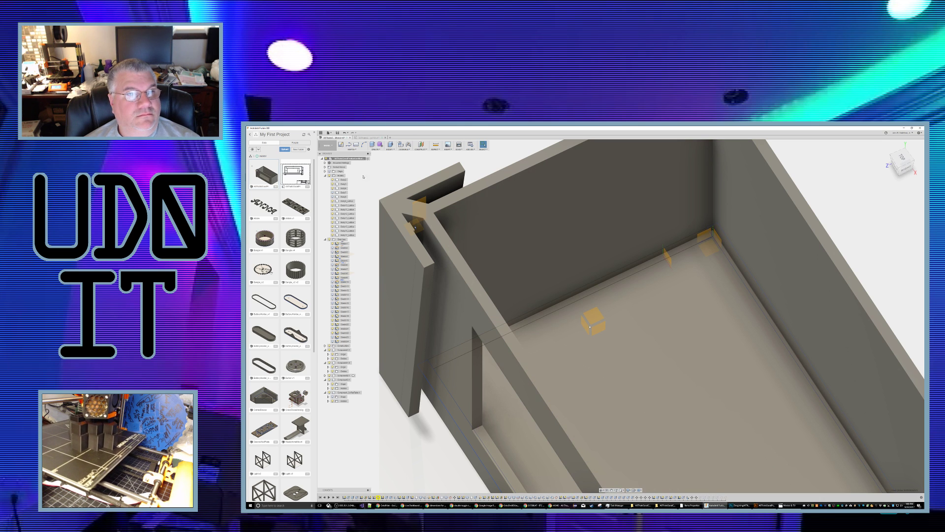
Step: Check the dimensioned drawing sheet of the box and return to the 3D model
{"action": "left_click", "coordinate": [364, 138]}
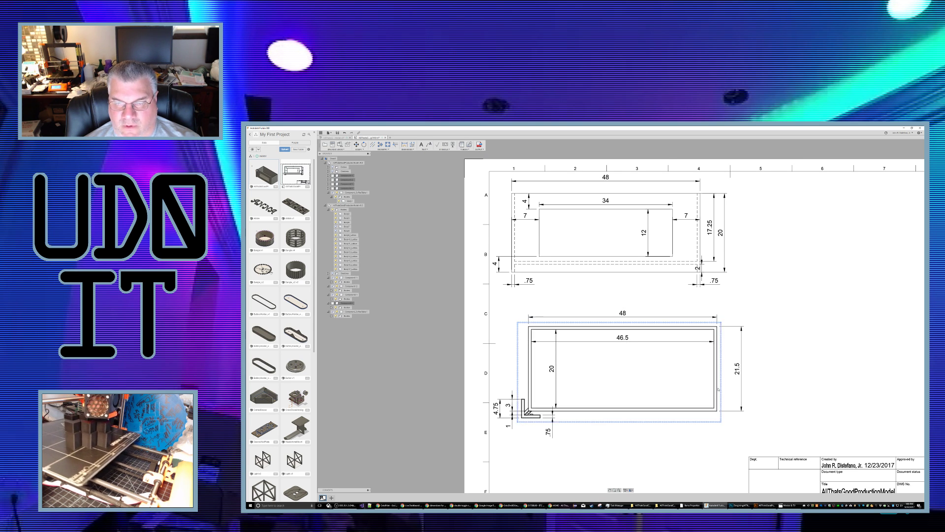
{"action": "left_click", "coordinate": [335, 138]}
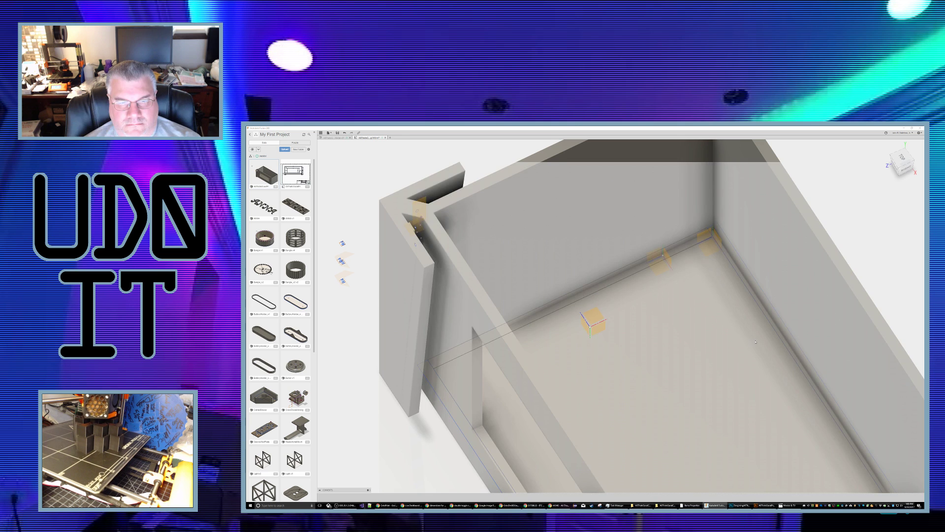
{"action": "middle_click_drag", "start_coordinate": [756, 342], "coordinate": [714, 277]}
{"action": "scroll", "coordinate": [715, 277], "scroll_direction": "down", "scroll_amount": 6}
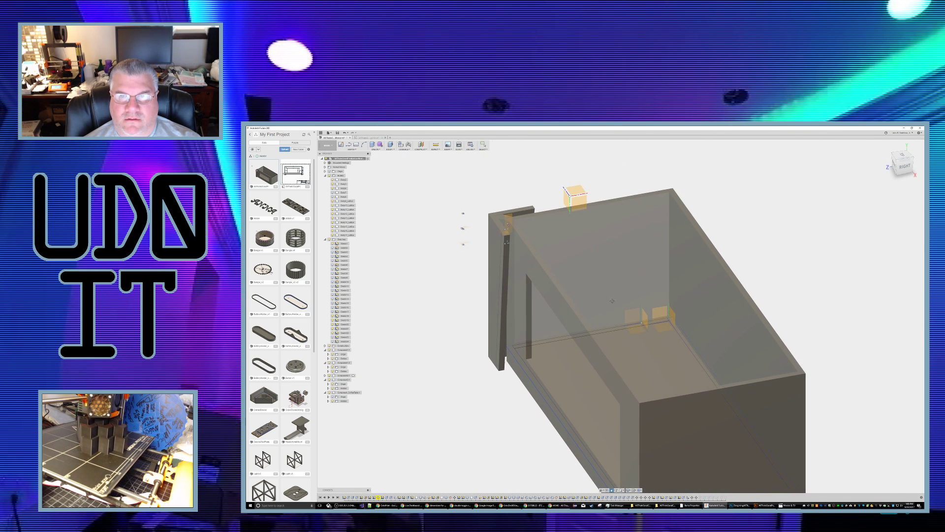
{"action": "key", "text": "Escape"}
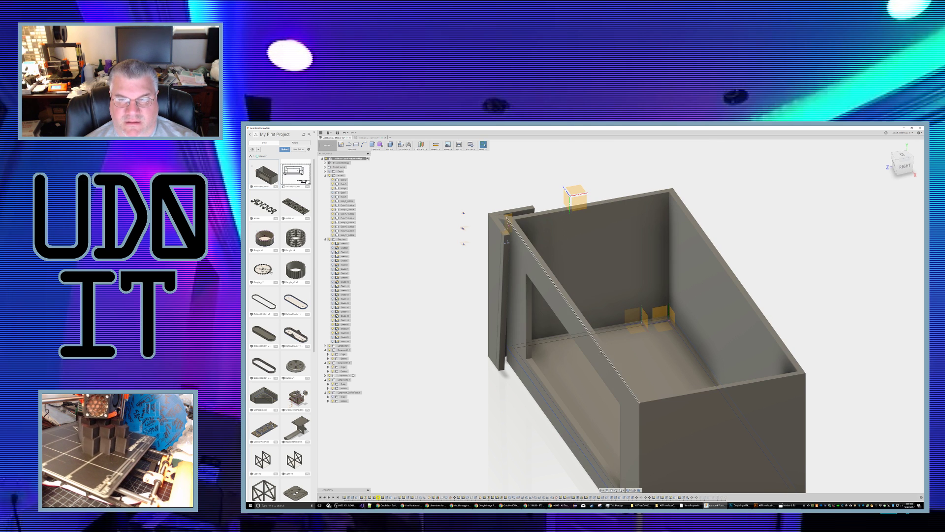
Step: Inspect the corner bracket where it meets the box's front corner and identify which body it is
{"action": "middle_click_drag", "start_coordinate": [557, 307], "coordinate": [655, 296], "text": "shift"}
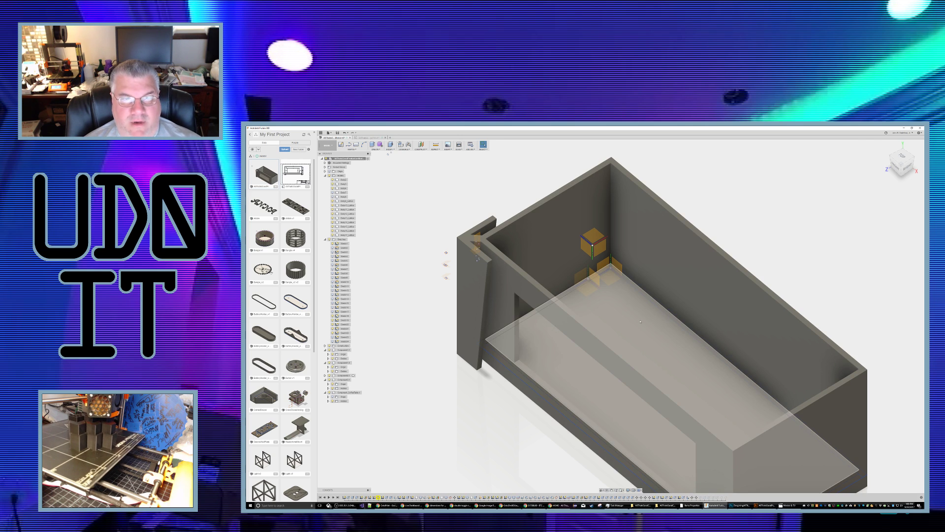
{"action": "left_click", "coordinate": [491, 230]}
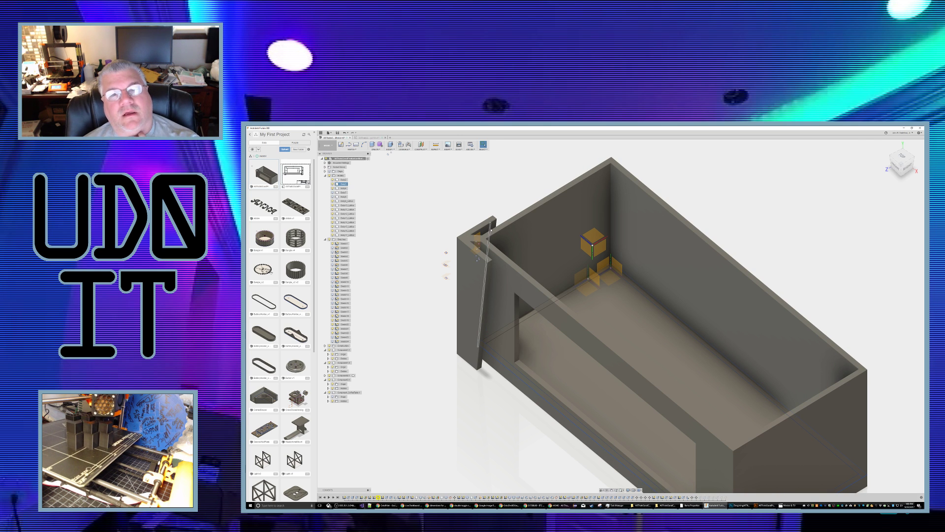
{"action": "key", "text": "Escape"}
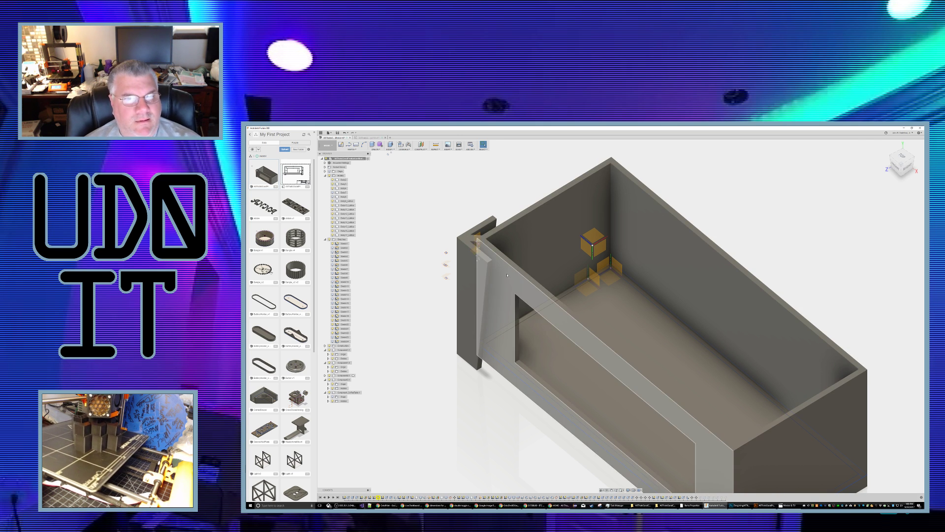
{"action": "middle_click_drag", "start_coordinate": [460, 281], "coordinate": [404, 197], "text": "shift"}
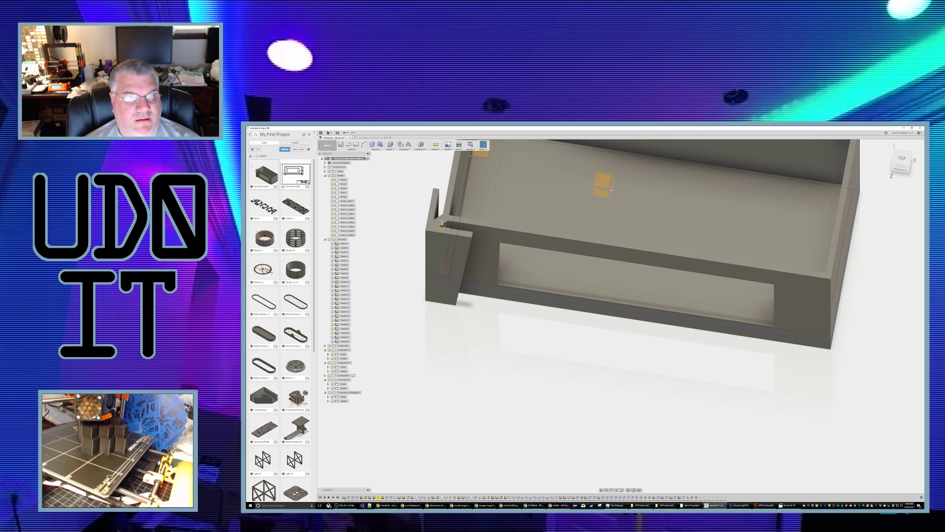
{"action": "left_click", "coordinate": [438, 219]}
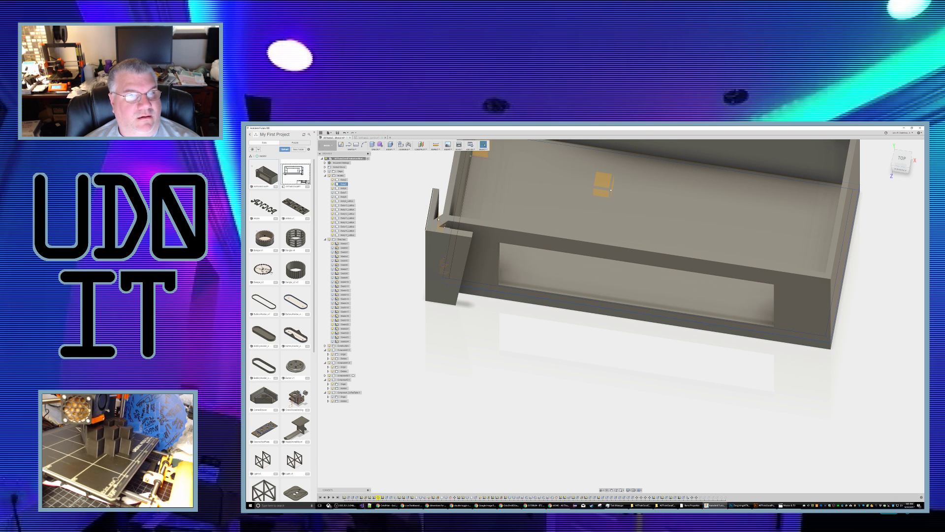
{"action": "left_click", "coordinate": [852, 262]}
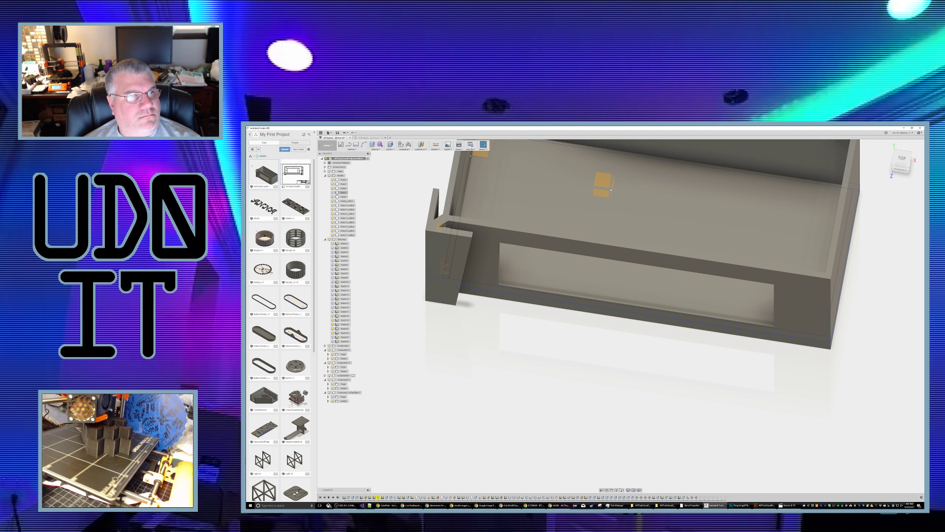
Step: Show the hidden bodies in turn to identify the small parts beside the bracket, and hide them again
{"action": "left_click", "coordinate": [332, 192]}
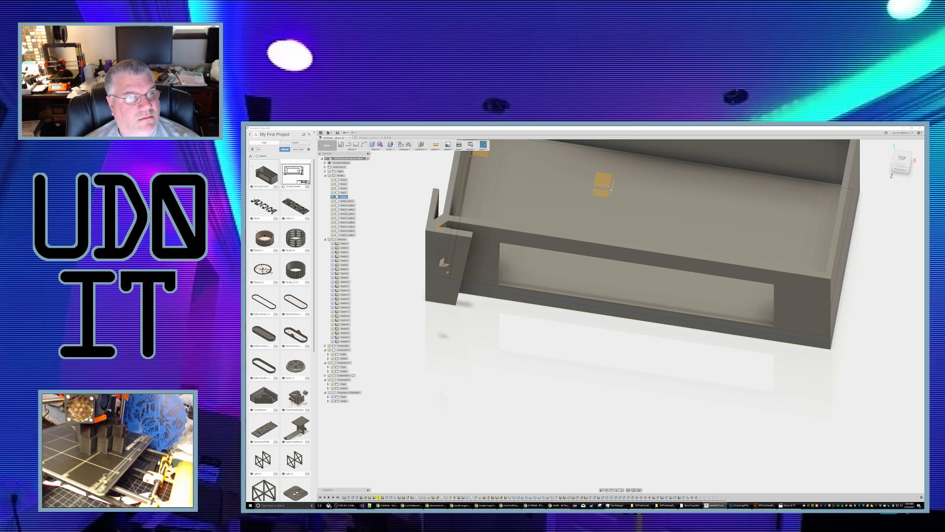
{"action": "middle_click_drag", "start_coordinate": [400, 248], "coordinate": [397, 241], "text": "shift"}
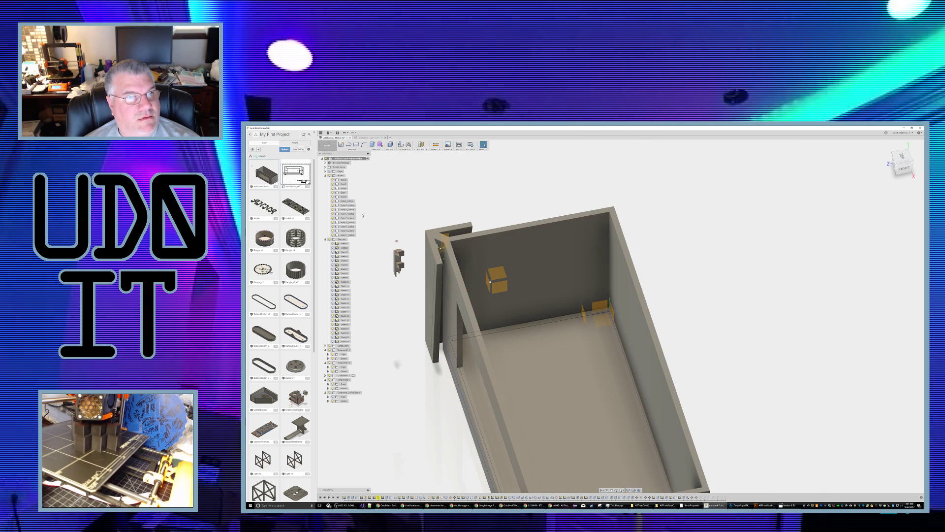
{"action": "left_click", "coordinate": [333, 193]}
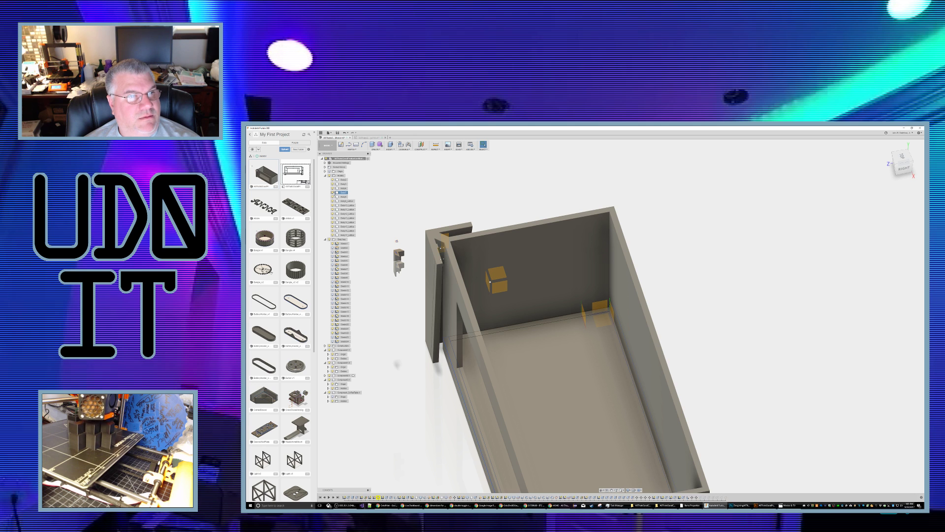
{"action": "left_click", "coordinate": [333, 192]}
{"action": "left_click", "coordinate": [333, 198]}
{"action": "middle_click_drag", "start_coordinate": [392, 222], "coordinate": [412, 234], "text": "shift"}
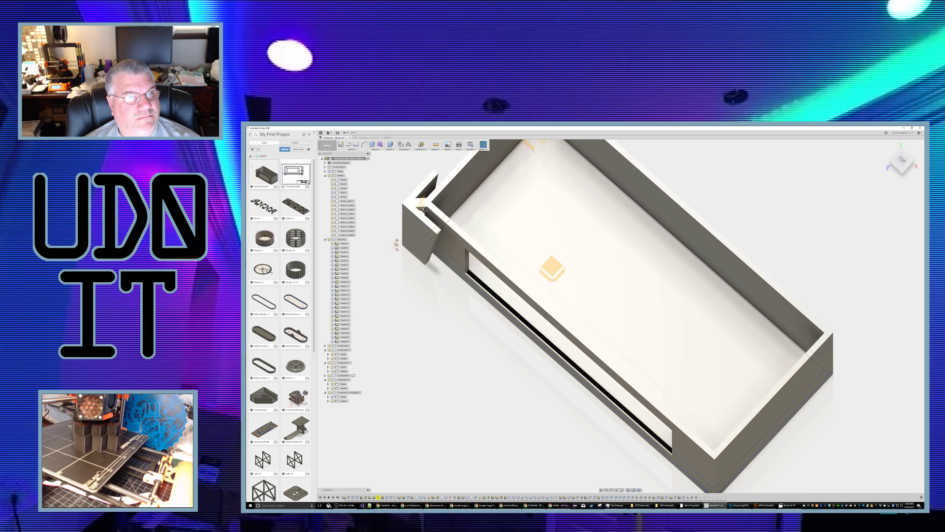
{"action": "left_click", "coordinate": [332, 210]}
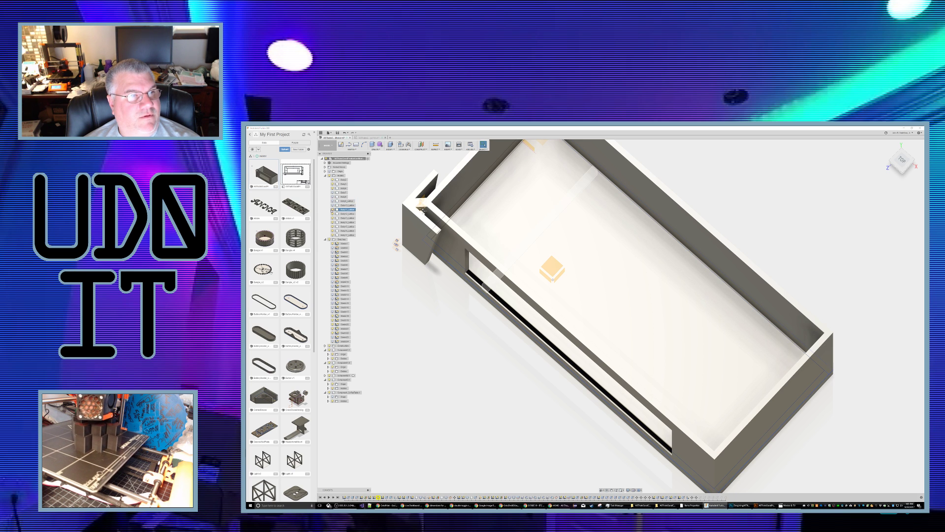
{"action": "left_click", "coordinate": [333, 222]}
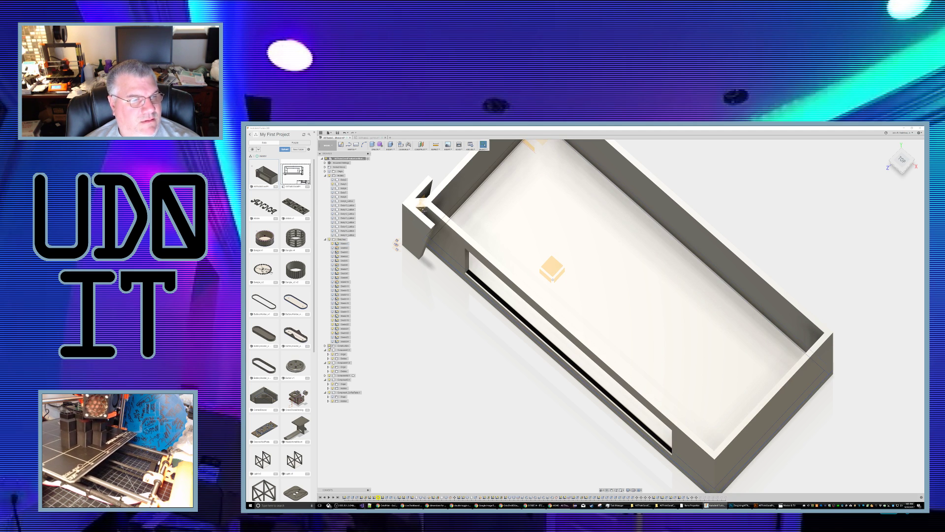
Step: Hide the component origins around the box and corner bracket
{"action": "left_click", "coordinate": [333, 358]}
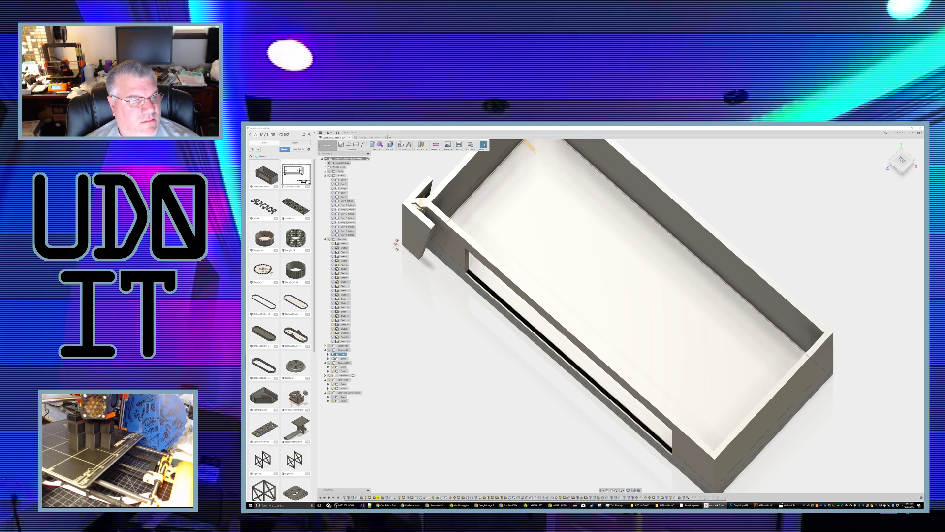
{"action": "left_click", "coordinate": [329, 379]}
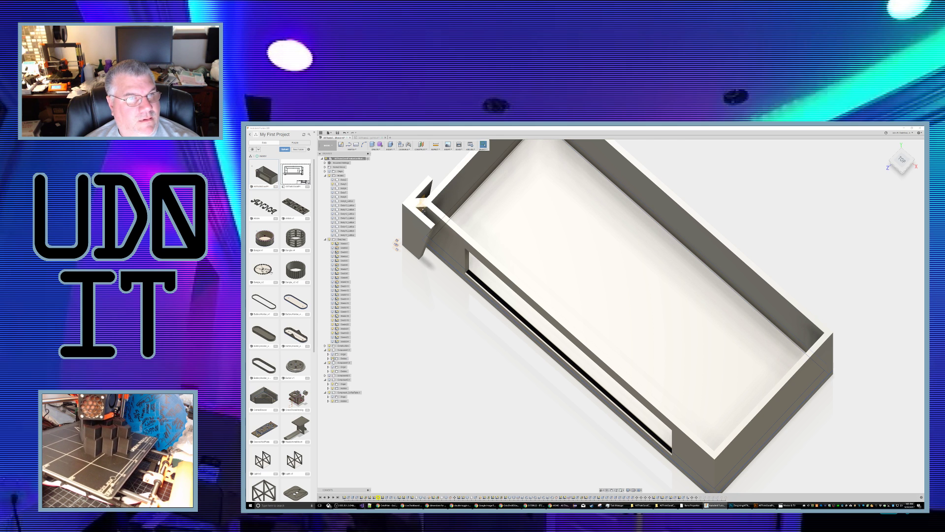
{"action": "middle_click_drag", "start_coordinate": [418, 335], "coordinate": [341, 345], "text": "shift"}
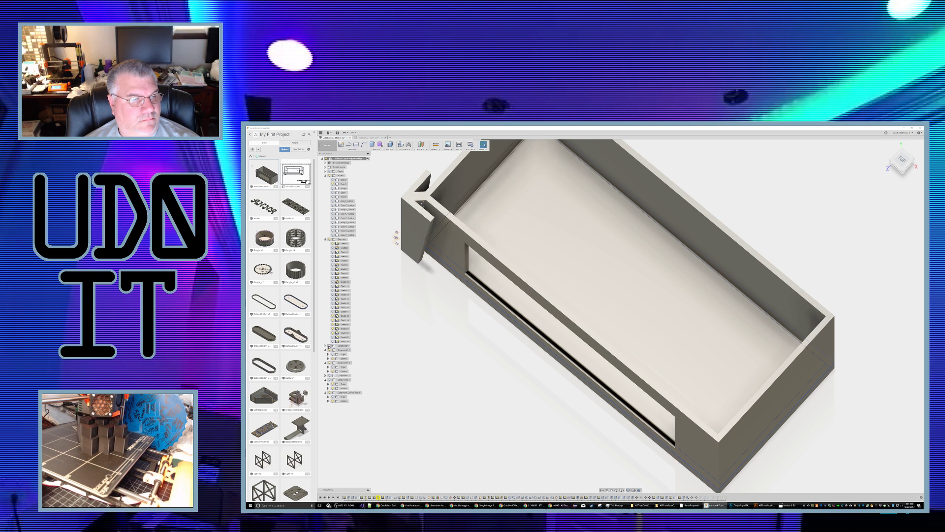
Step: Switch the last component's visibility off and on to identify which parts of the box it holds
{"action": "left_click", "coordinate": [333, 400]}
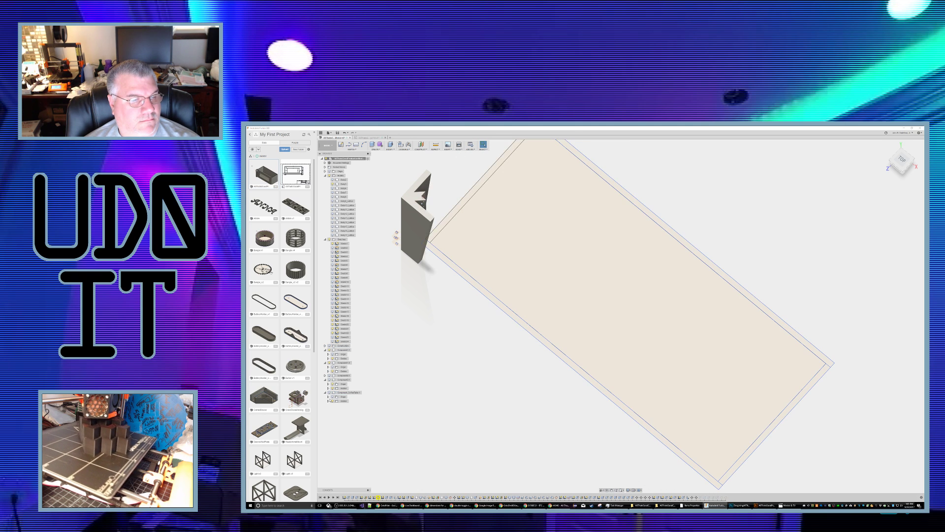
{"action": "left_click", "coordinate": [330, 393]}
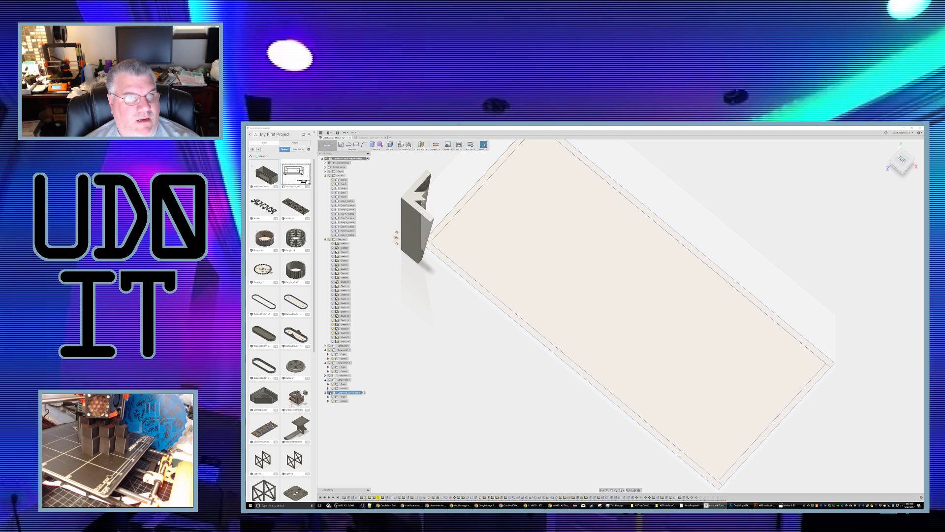
{"action": "left_click", "coordinate": [330, 393]}
{"action": "left_click", "coordinate": [330, 393]}
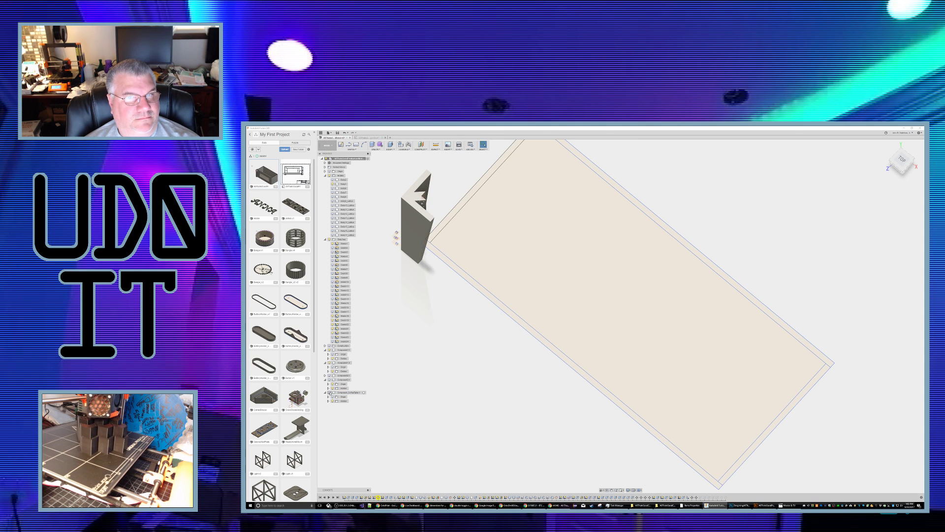
{"action": "left_click", "coordinate": [330, 393]}
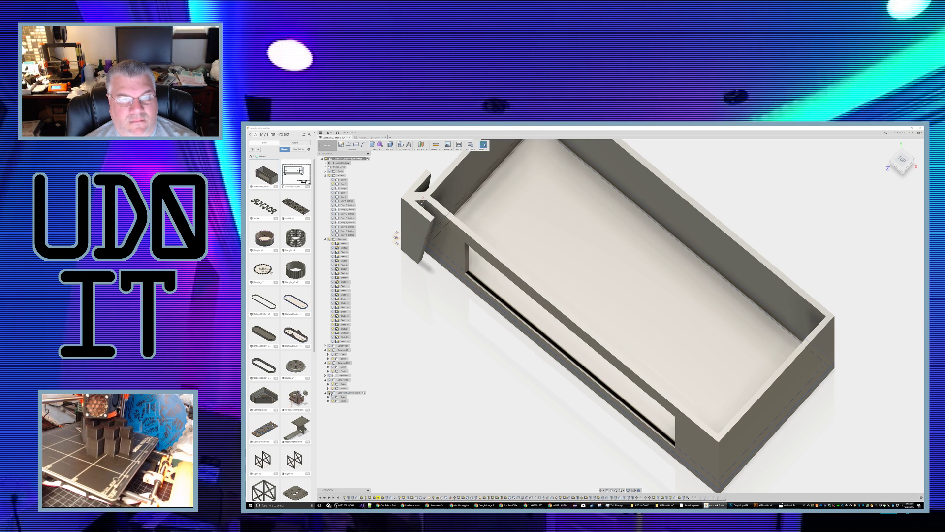
{"action": "left_click", "coordinate": [328, 379]}
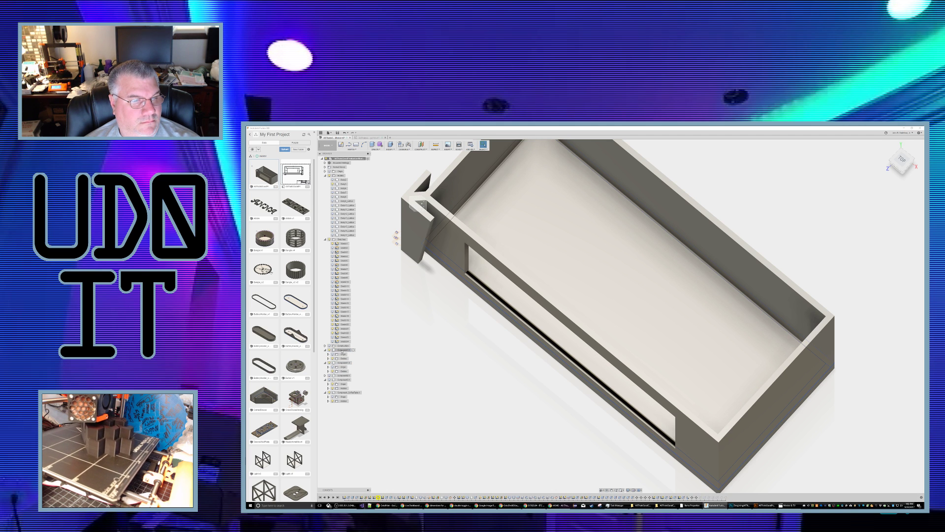
Step: Rename the first component, which holds the small block inside the corner bracket
{"action": "left_click", "coordinate": [344, 350]}
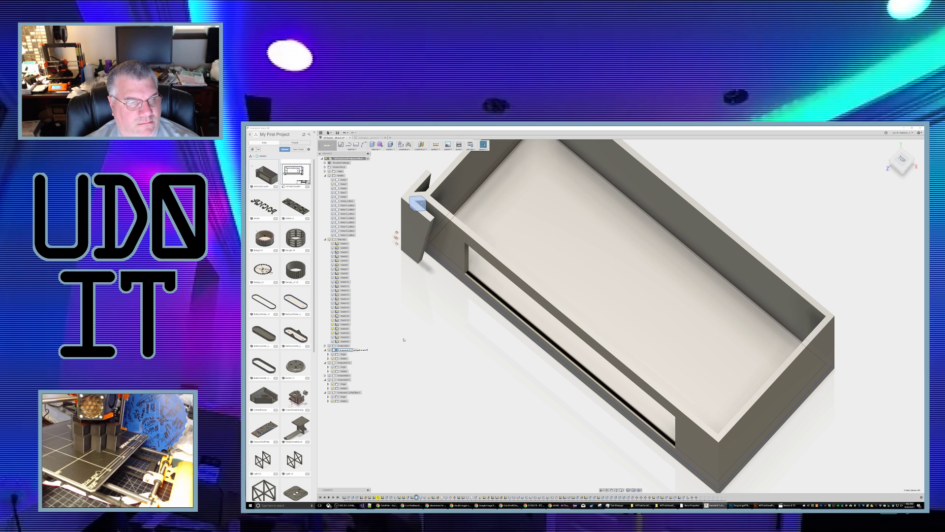
{"action": "key", "text": "Return"}
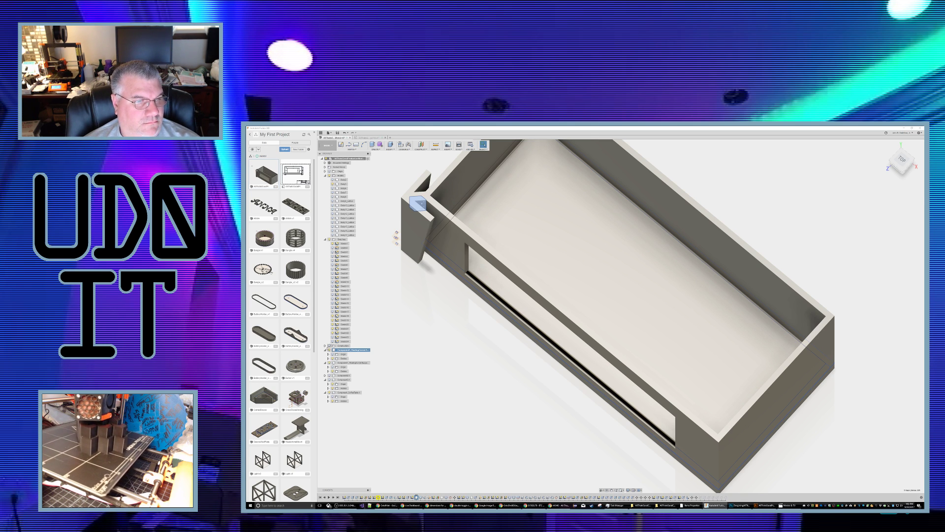
Step: Copy the two small corner components point to point from the bracket's corner to the other end of the box's slotted wall
{"action": "middle_click_drag", "start_coordinate": [386, 336], "coordinate": [417, 317]}
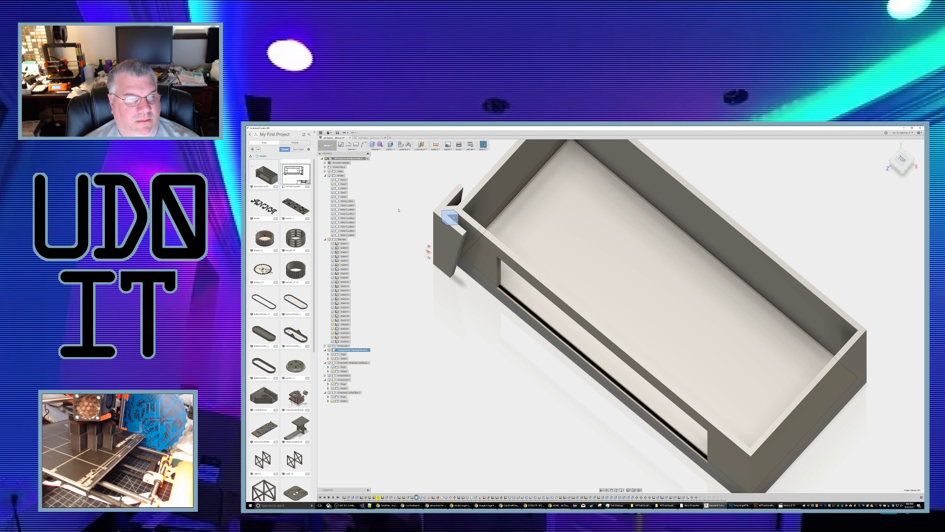
{"action": "middle_click_drag", "start_coordinate": [394, 247], "coordinate": [380, 273]}
{"action": "left_click", "coordinate": [351, 363]}
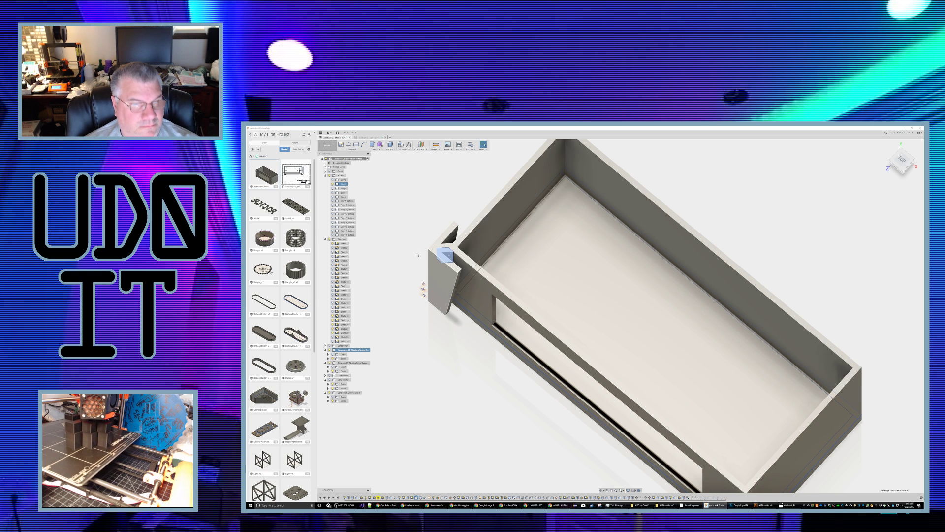
{"action": "mouse_move", "coordinate": [435, 274]}
{"action": "middle_mouse_down", "text": "shift"}
{"action": "mouse_move", "coordinate": [390, 267]}
{"action": "mouse_move", "coordinate": [404, 269]}
{"action": "middle_mouse_up", "text": "shift"}
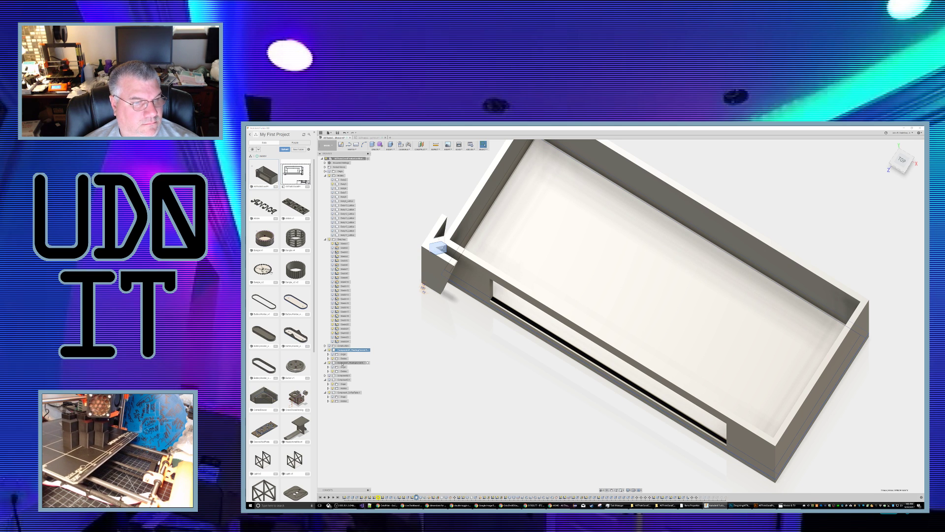
{"action": "right_click", "coordinate": [338, 363]}
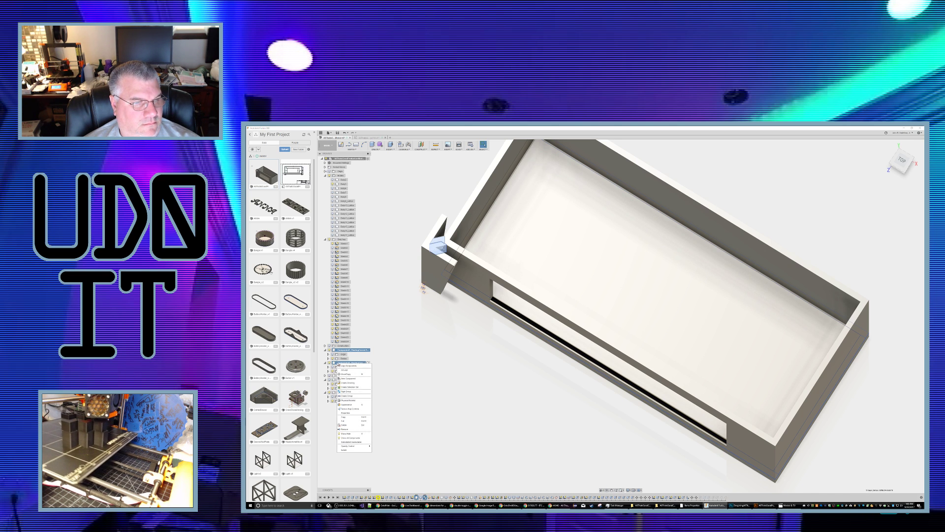
{"action": "left_click", "coordinate": [345, 373]}
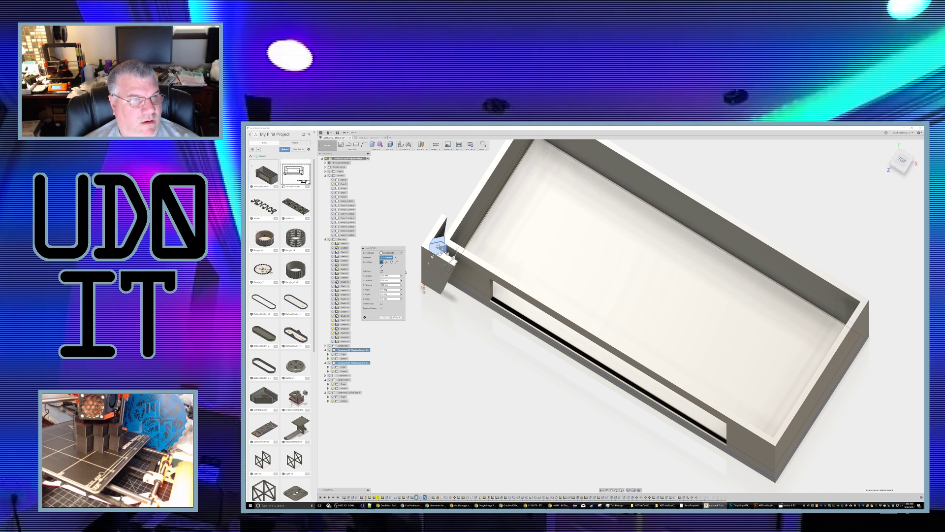
{"action": "left_click", "coordinate": [382, 304]}
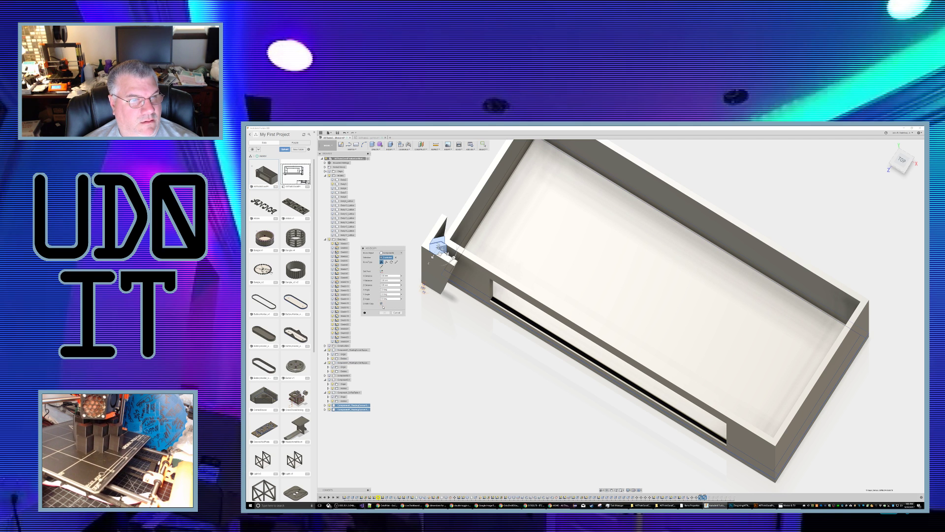
{"action": "left_click", "coordinate": [397, 262]}
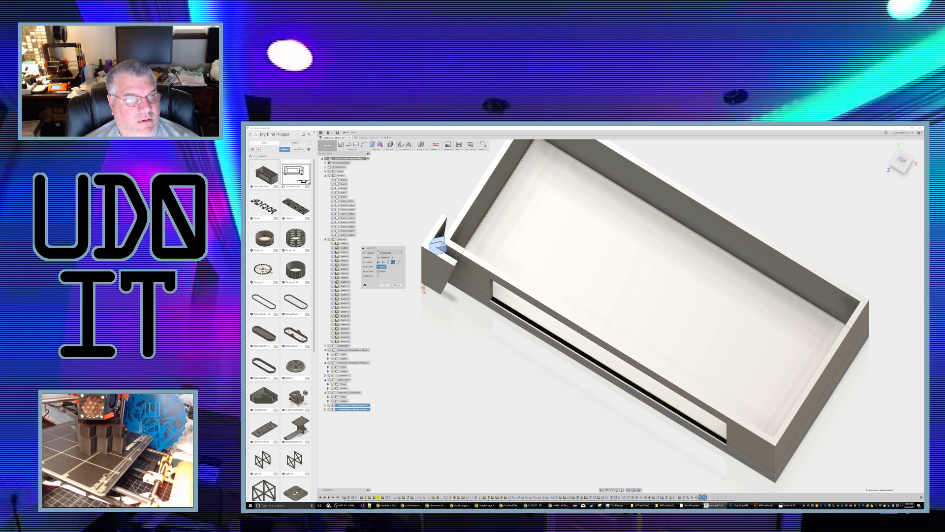
{"action": "left_click", "coordinate": [442, 243]}
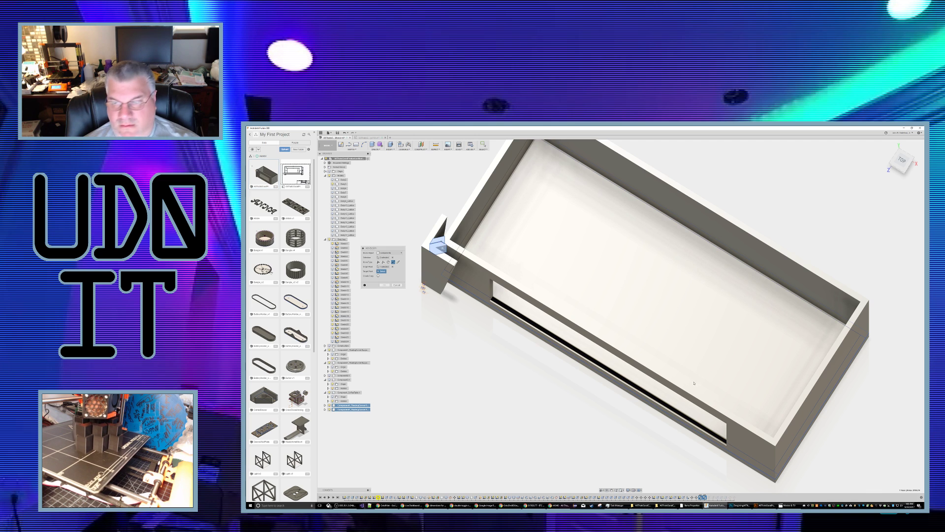
{"action": "left_click", "coordinate": [777, 445]}
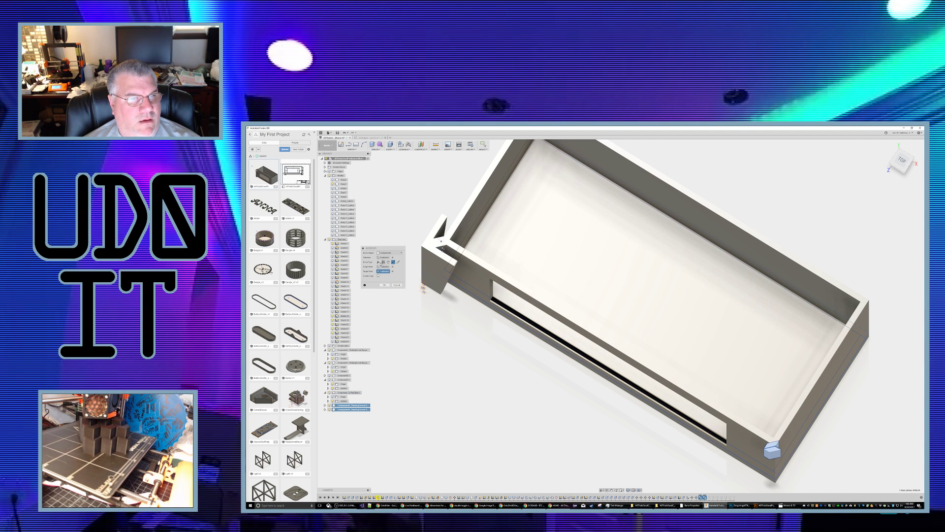
Step: Rotate the copied corner components about the vertical edge of their new box corner
{"action": "left_click", "coordinate": [388, 262]}
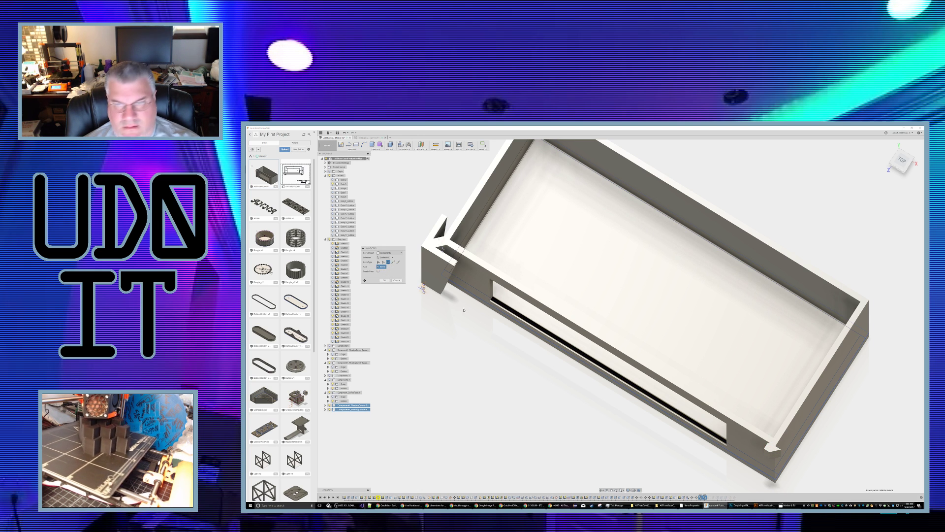
{"action": "left_click", "coordinate": [776, 463]}
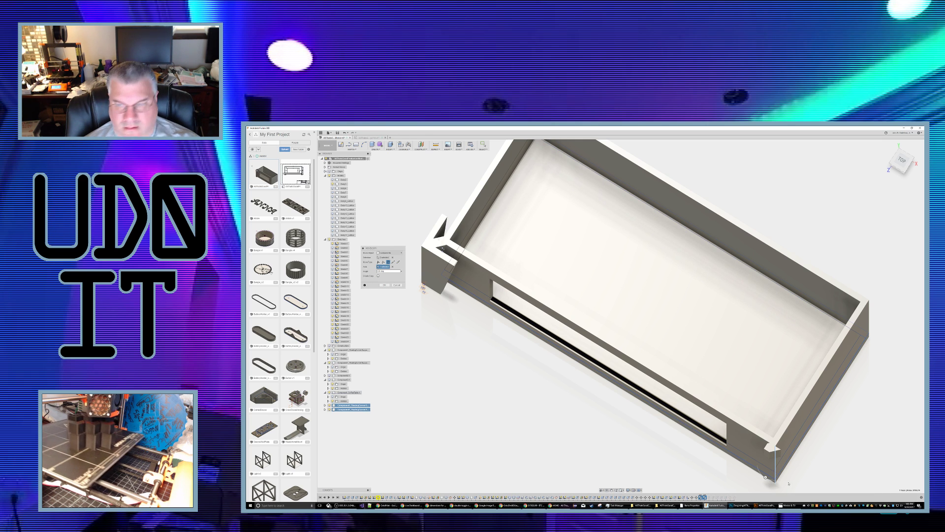
{"action": "left_click_drag", "start_coordinate": [774, 468], "coordinate": [800, 479]}
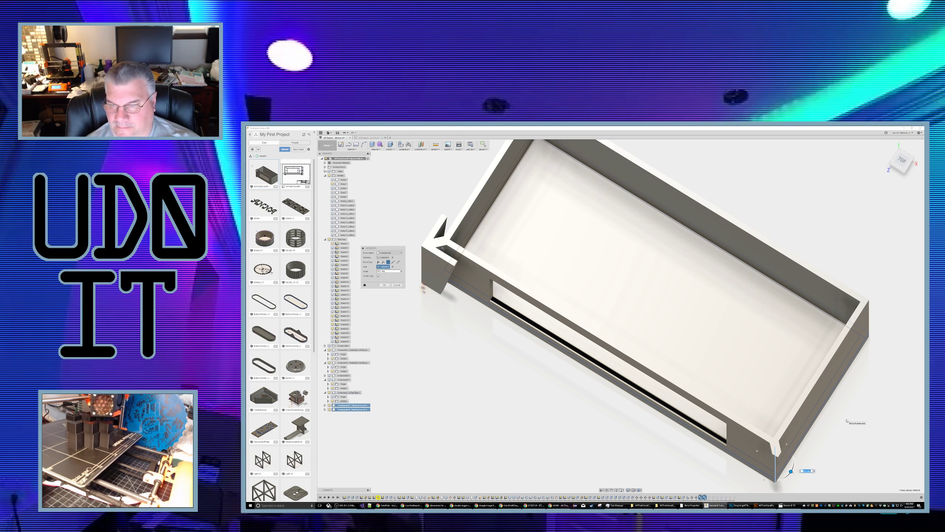
{"action": "key", "text": "Return"}
{"action": "mouse_move", "coordinate": [735, 358]}
{"action": "middle_mouse_down"}
{"action": "mouse_move", "coordinate": [709, 321]}
{"action": "mouse_move", "coordinate": [602, 236]}
{"action": "middle_mouse_up"}
{"action": "scroll", "coordinate": [649, 318], "scroll_direction": "down", "scroll_amount": 2}
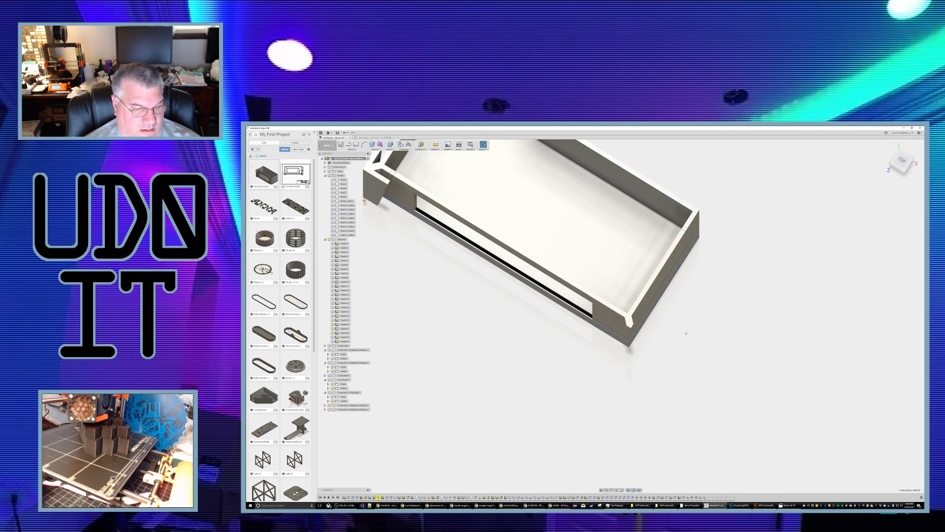
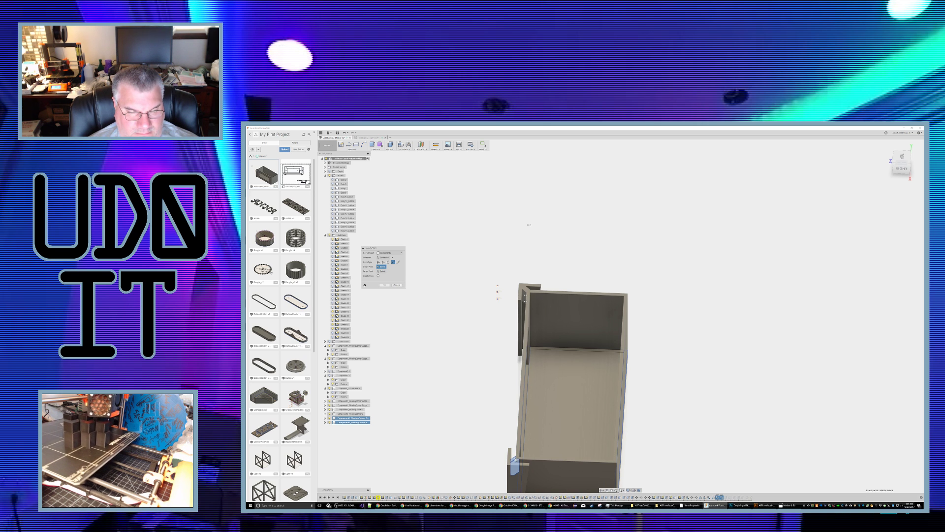
Step: Move the newest pair of small corner components point to point to the third box corner and rotate them about its vertical edge
{"action": "left_click", "coordinate": [516, 459]}
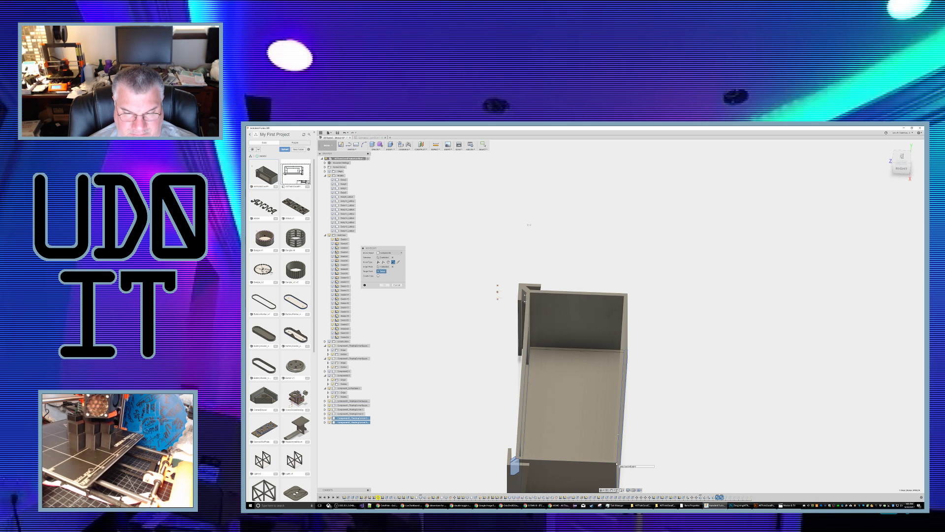
{"action": "middle_click_drag", "start_coordinate": [655, 456], "coordinate": [544, 445], "text": "shift"}
{"action": "left_click", "coordinate": [545, 448]}
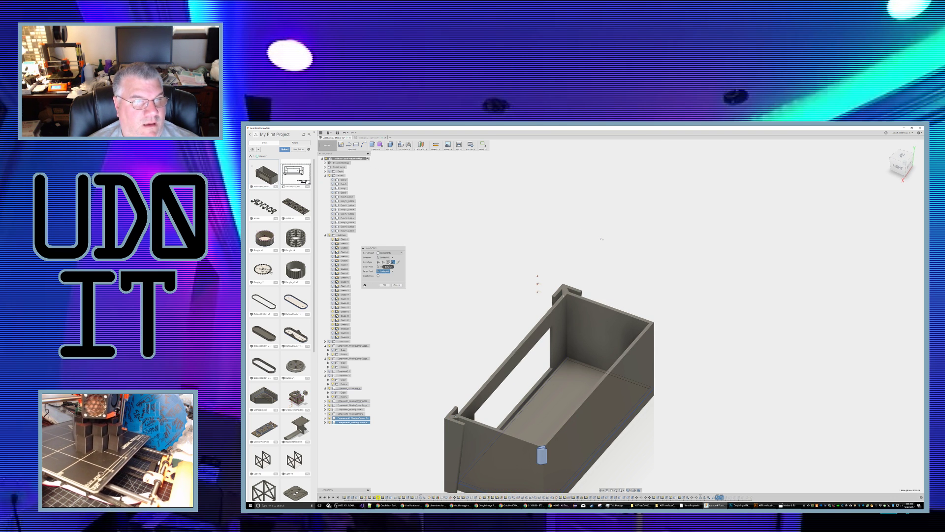
{"action": "left_click", "coordinate": [389, 262]}
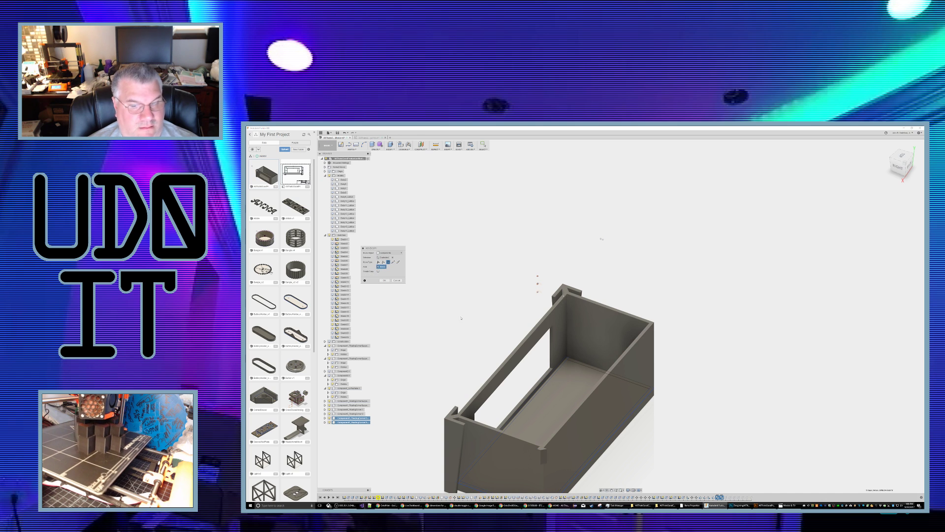
{"action": "left_click", "coordinate": [544, 472]}
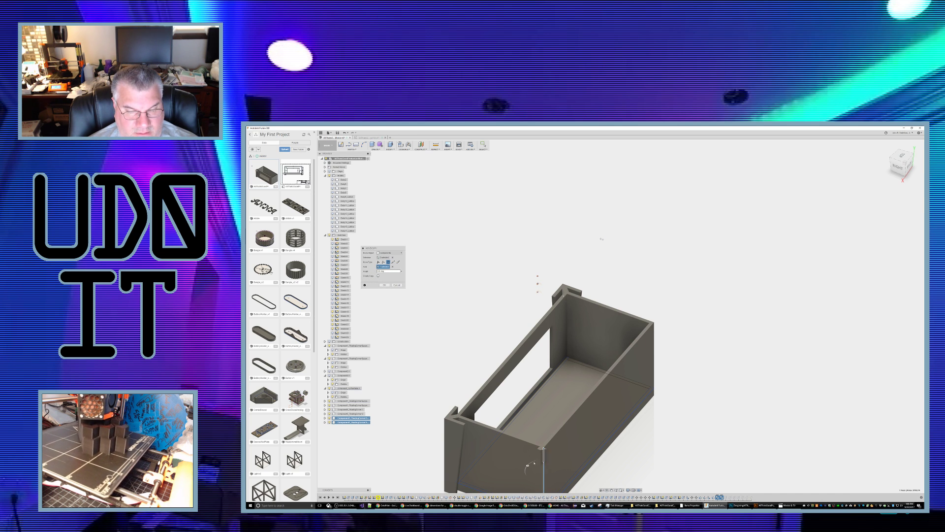
{"action": "left_click_drag", "start_coordinate": [525, 472], "coordinate": [535, 482]}
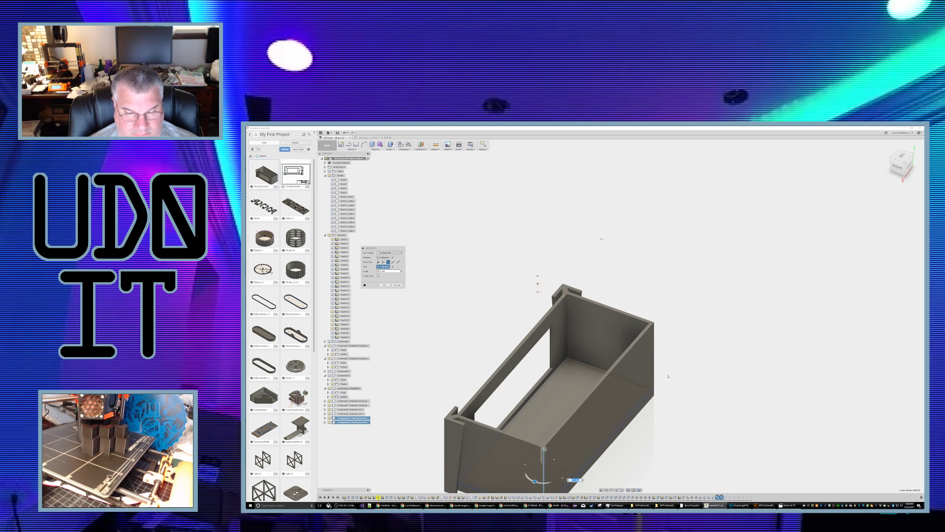
{"action": "key", "text": "Return"}
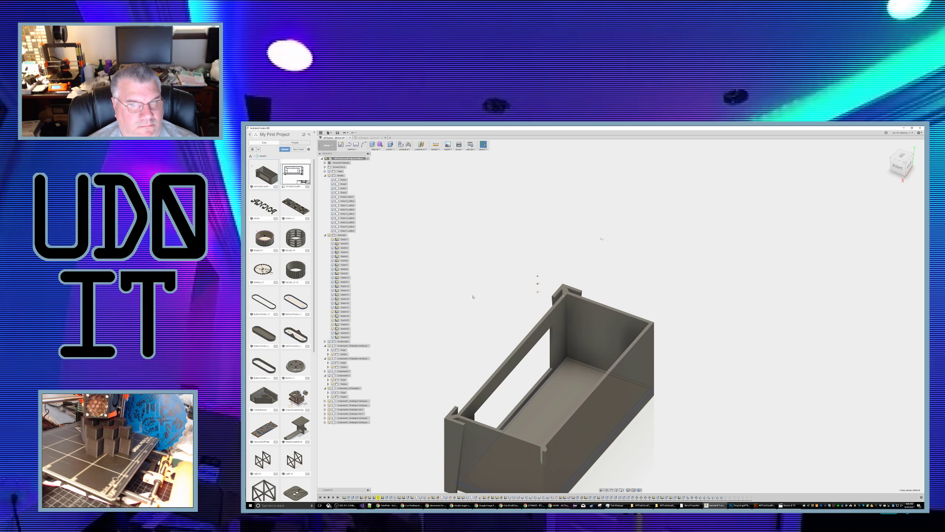
{"action": "mouse_move", "coordinate": [478, 244]}
{"action": "middle_mouse_down", "text": "shift"}
{"action": "mouse_move", "coordinate": [464, 227]}
{"action": "mouse_move", "coordinate": [470, 254]}
{"action": "middle_mouse_up", "text": "shift"}
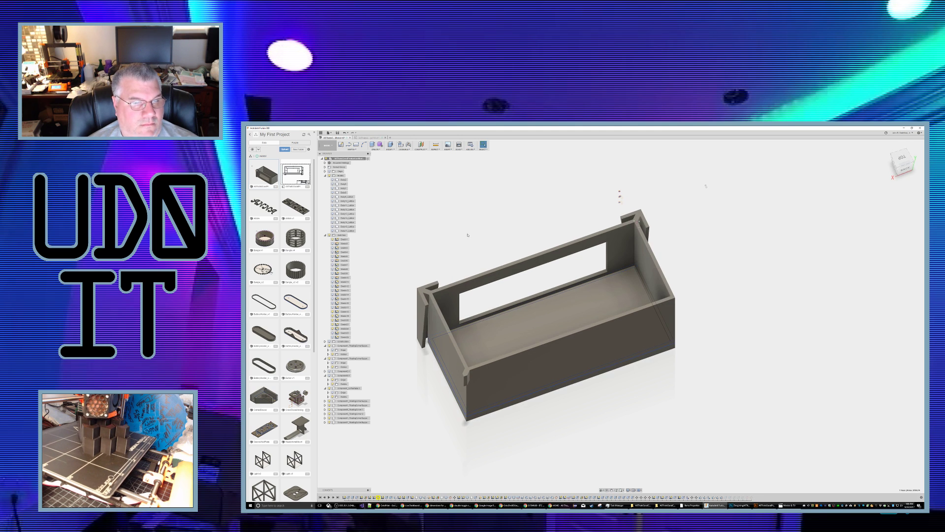
{"action": "left_click", "coordinate": [353, 410]}
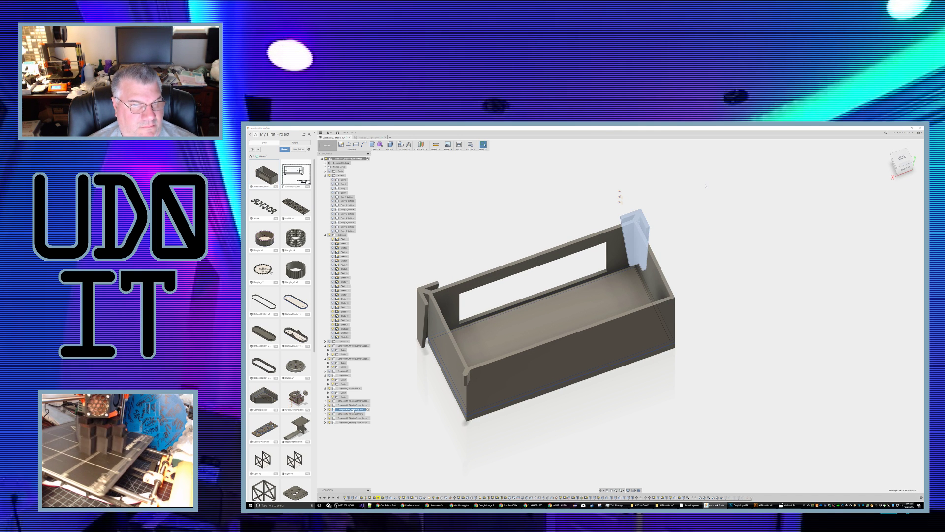
{"action": "left_click", "coordinate": [354, 414], "text": "ctrl"}
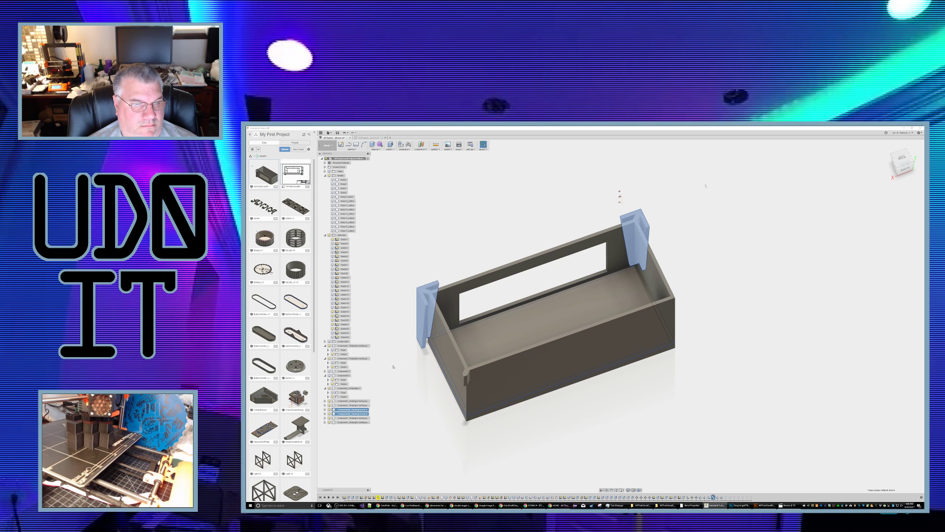
{"action": "key", "text": "Escape"}
Step: Copy the nearer corner bracket point to point onto the small components at the box's third corner
{"action": "left_click", "coordinate": [356, 414]}
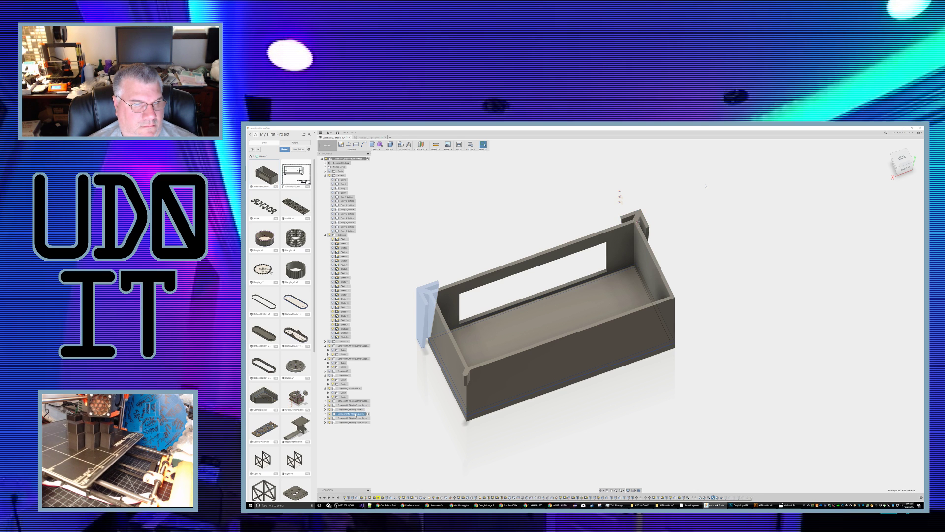
{"action": "right_click", "coordinate": [355, 414]}
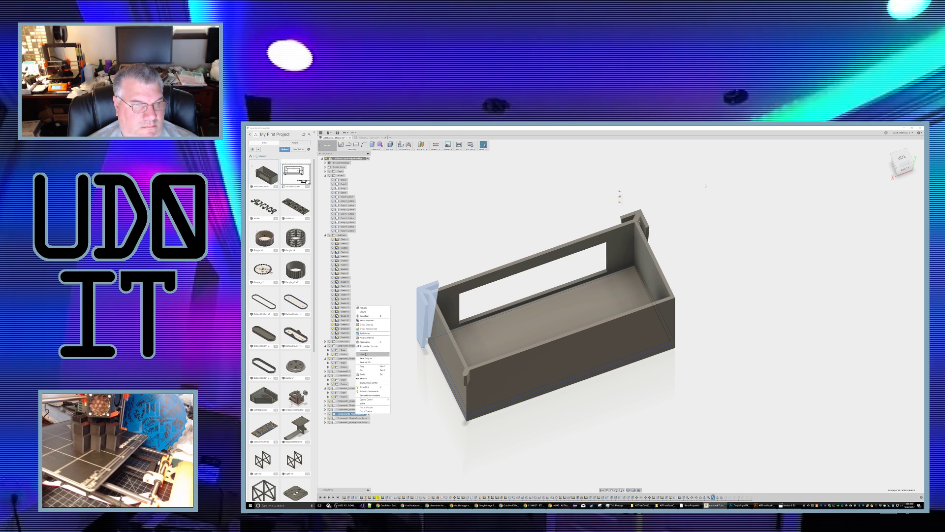
{"action": "left_click", "coordinate": [365, 316]}
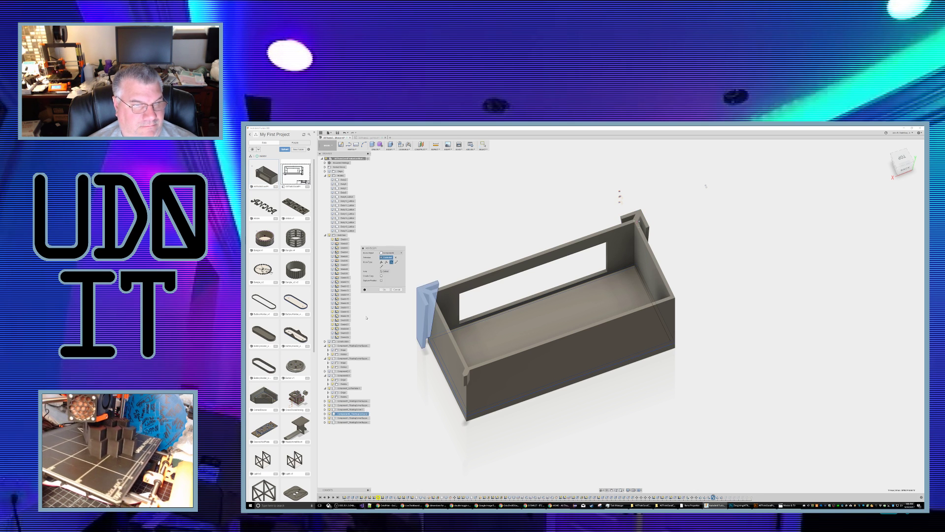
{"action": "left_click", "coordinate": [396, 262]}
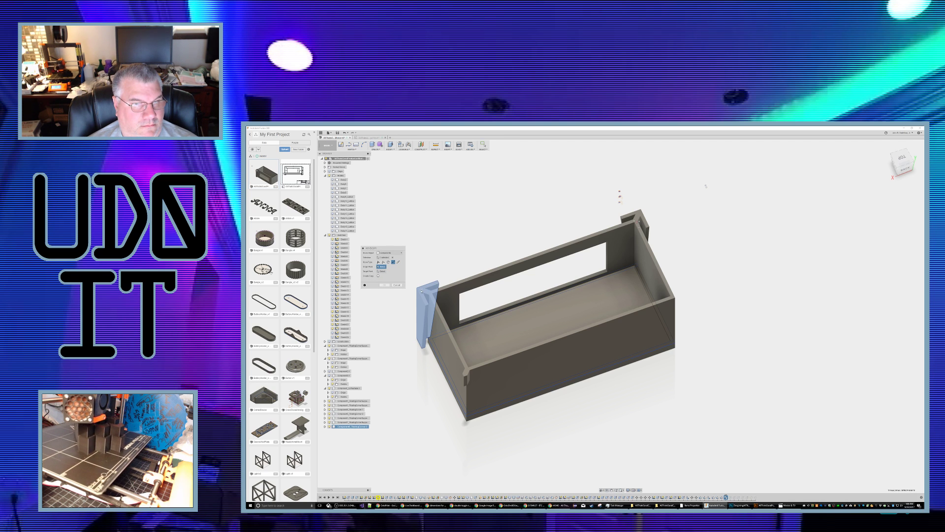
{"action": "left_click", "coordinate": [422, 290]}
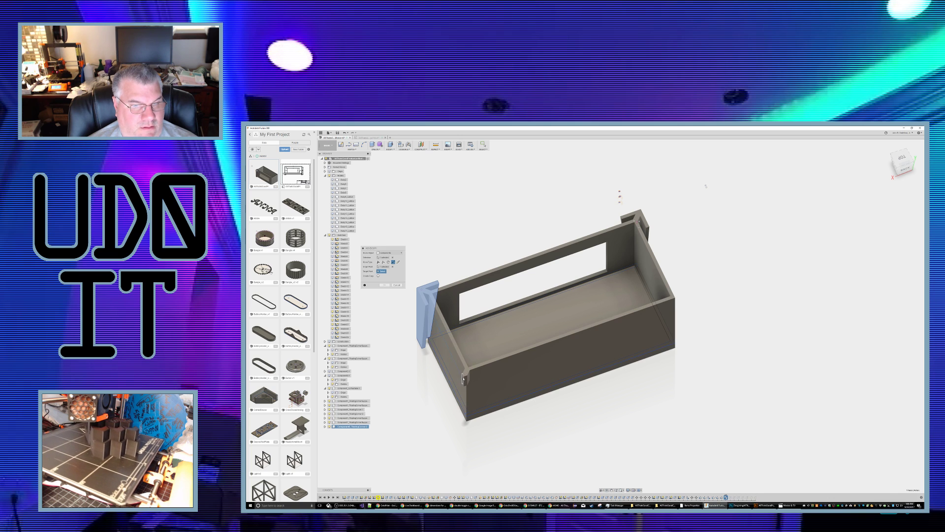
{"action": "left_click", "coordinate": [465, 378]}
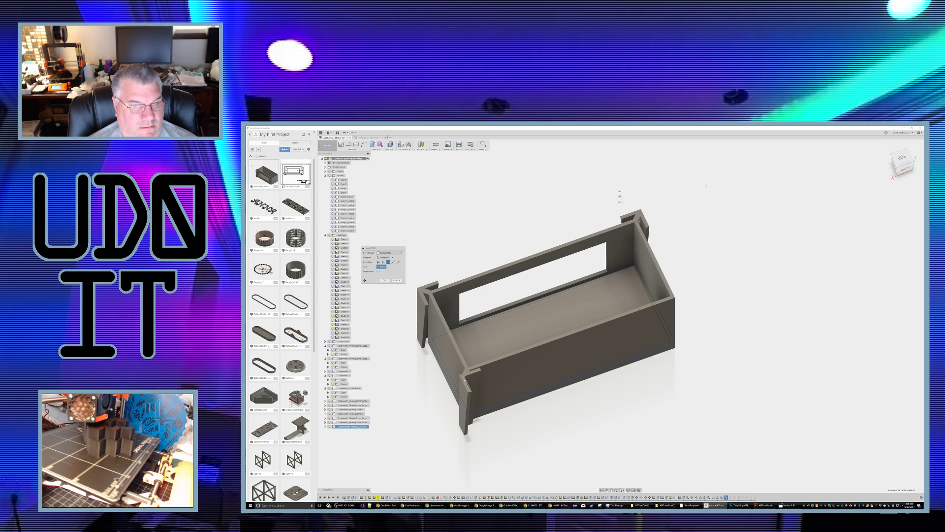
Step: Rotate the copied bracket about the vertical edge of the third corner so it wraps around the outside of the box
{"action": "left_click", "coordinate": [464, 382]}
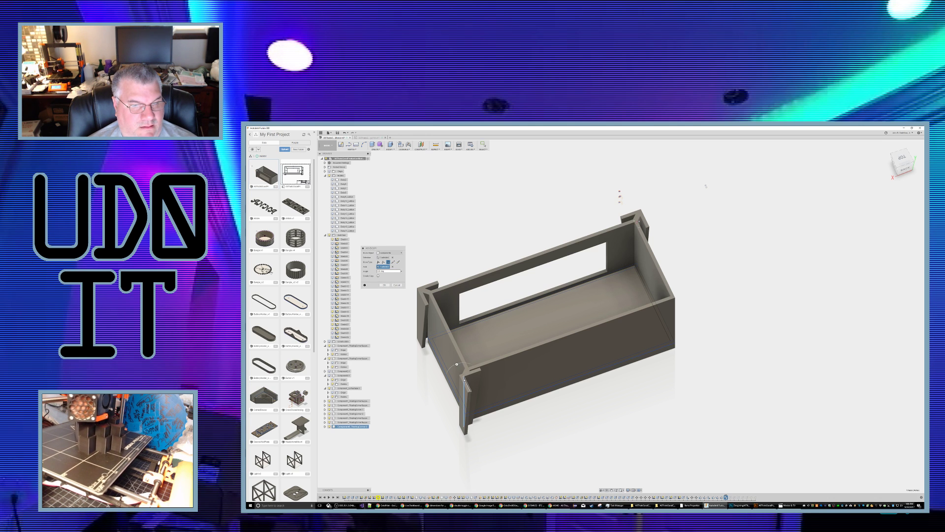
{"action": "left_click_drag", "start_coordinate": [457, 364], "coordinate": [442, 383]}
{"action": "left_click", "coordinate": [494, 388]}
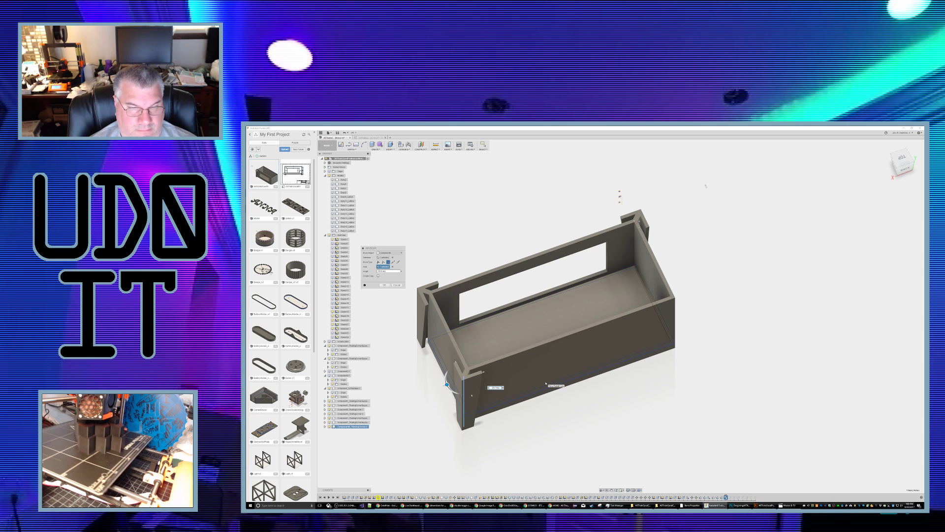
{"action": "key", "text": "Return"}
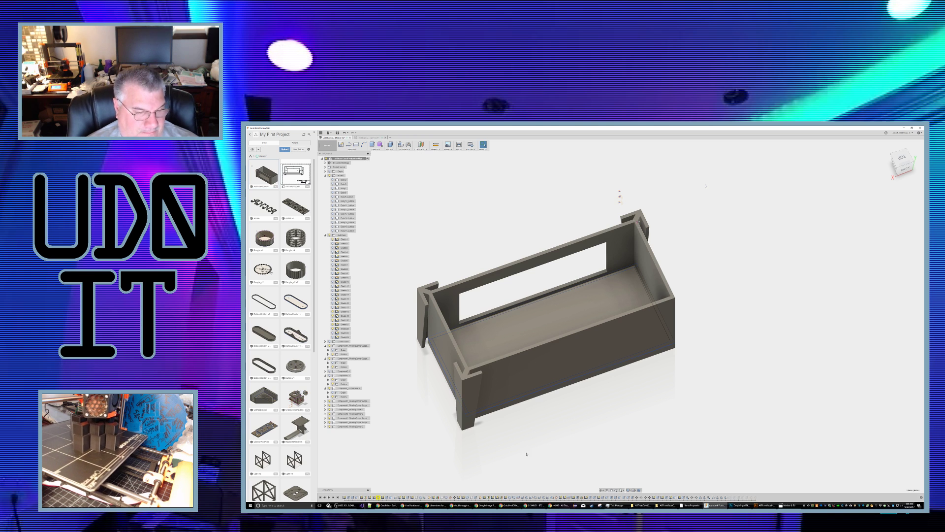
Step: Copy the third corner's bracket and its two small components point to point to the fourth corner of the box
{"action": "middle_click_drag", "start_coordinate": [539, 458], "coordinate": [383, 405], "text": "shift"}
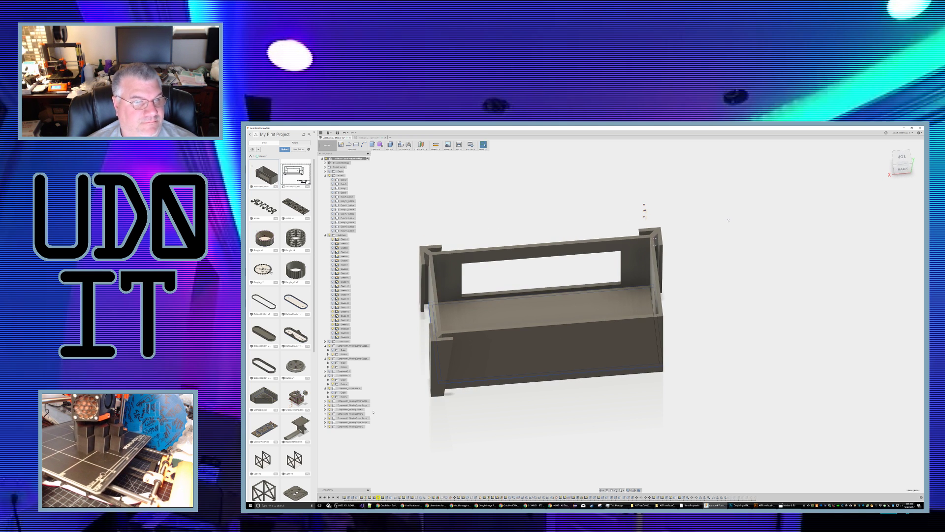
{"action": "left_click", "coordinate": [352, 418]}
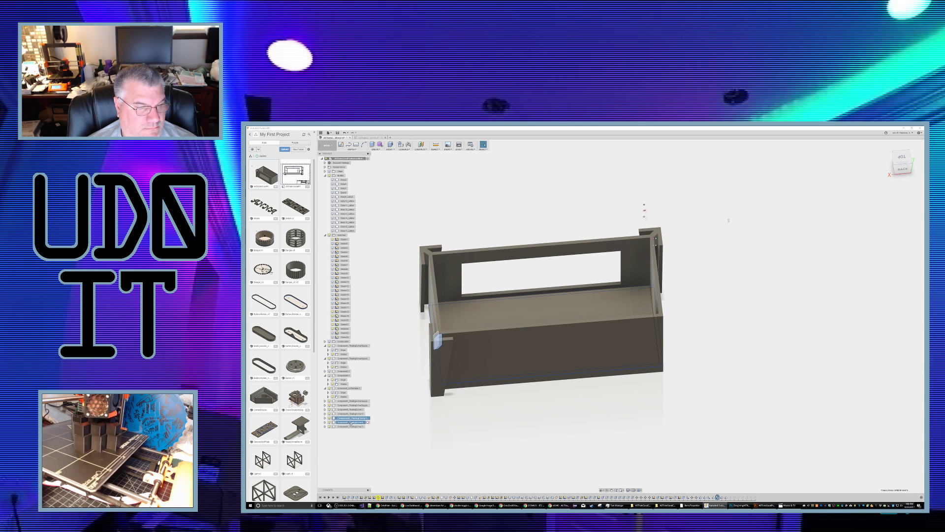
{"action": "right_click", "coordinate": [351, 423]}
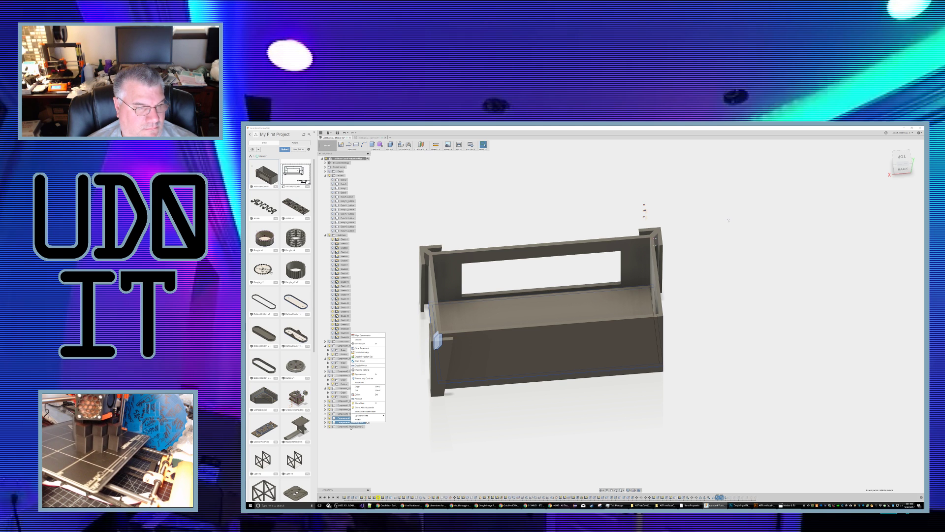
{"action": "left_click", "coordinate": [350, 426], "text": "shift"}
{"action": "right_click", "coordinate": [350, 426]}
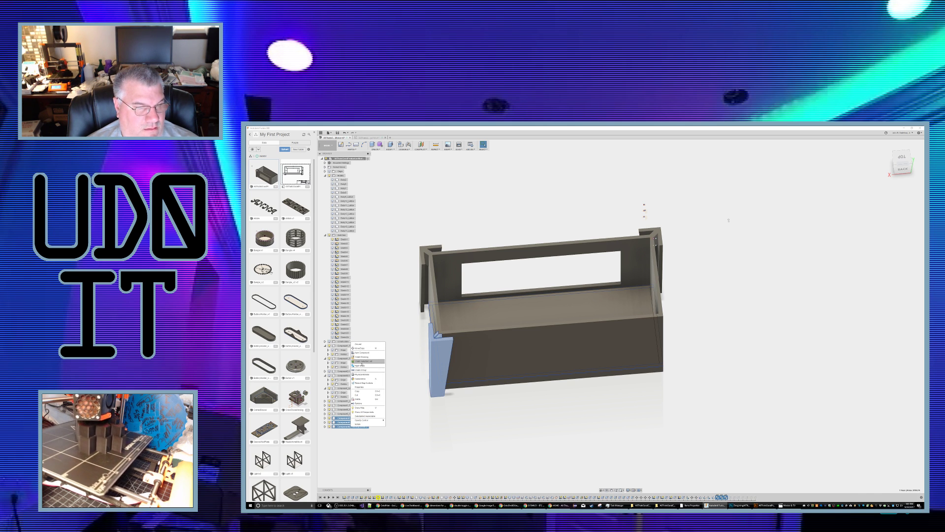
{"action": "left_click", "coordinate": [360, 348]}
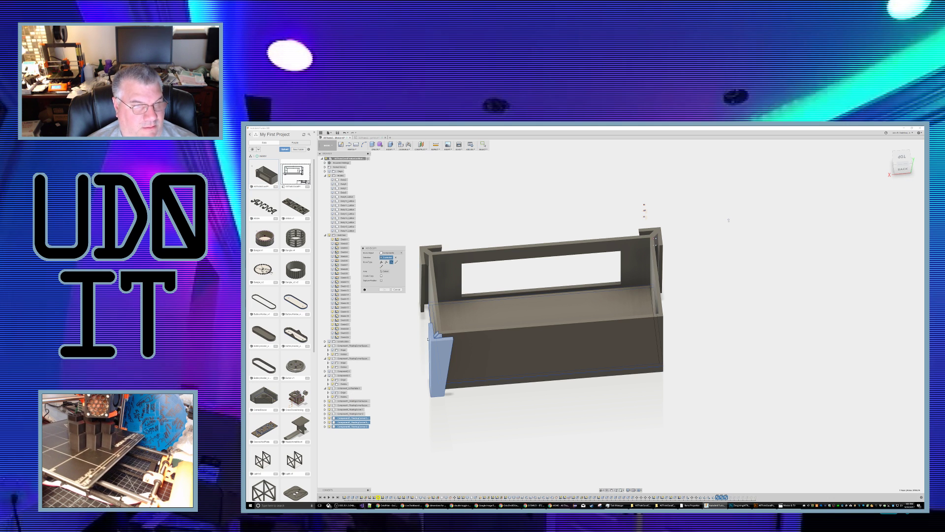
{"action": "left_click", "coordinate": [397, 262]}
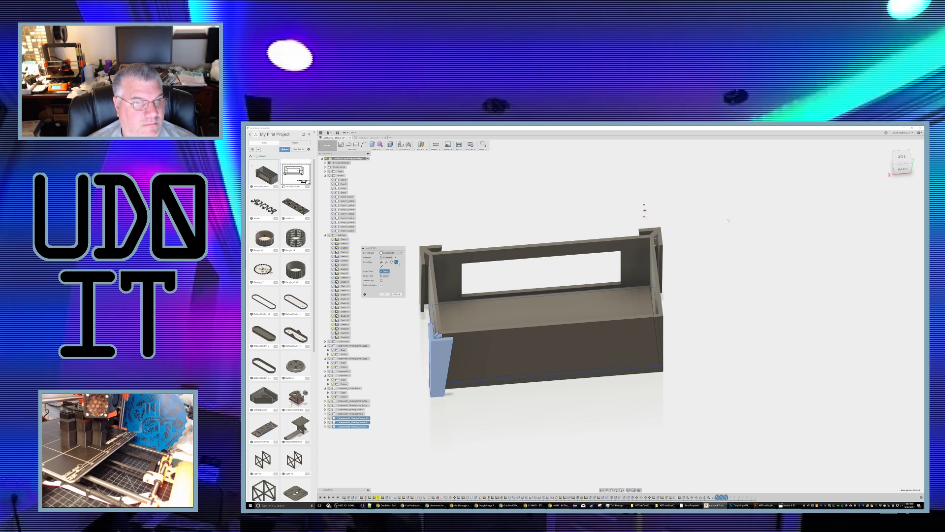
{"action": "left_click", "coordinate": [438, 335]}
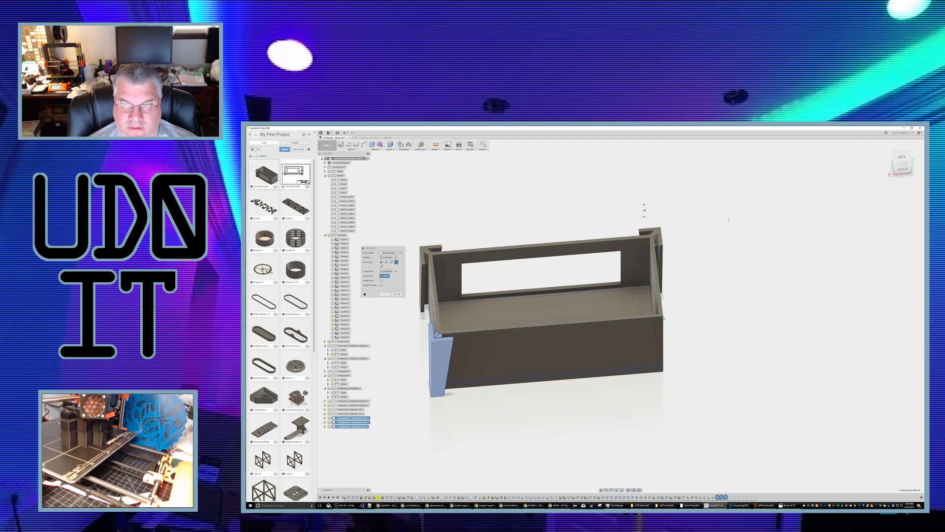
{"action": "left_click", "coordinate": [660, 317]}
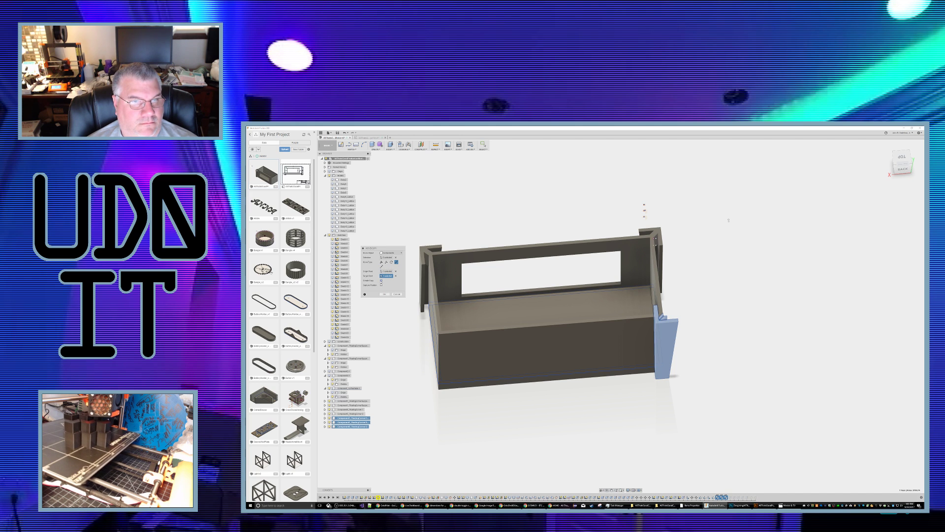
{"action": "left_click", "coordinate": [381, 280]}
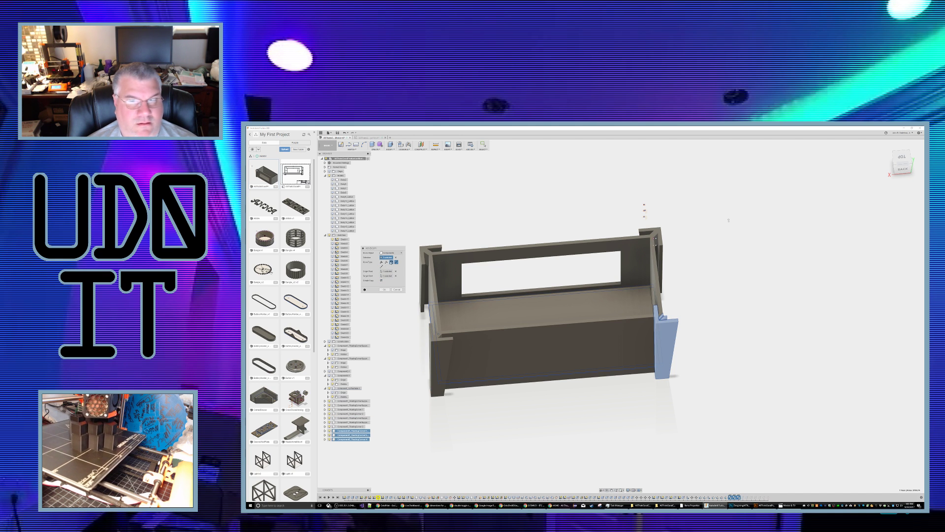
Step: Rotate the copied bracket set about the fourth corner's vertical edge so it wraps around the outside of the box
{"action": "left_click", "coordinate": [392, 262]}
{"action": "middle_click_drag", "start_coordinate": [721, 329], "coordinate": [635, 330], "text": "shift"}
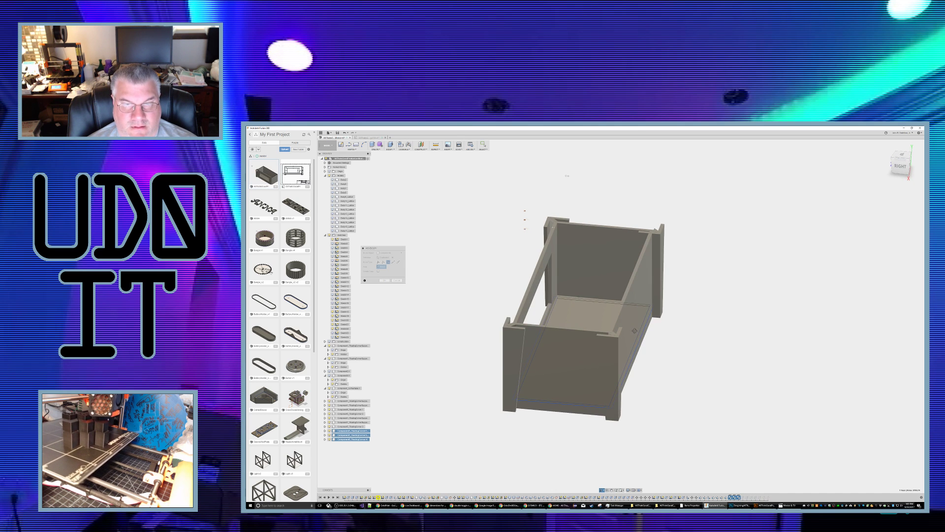
{"action": "middle_click_drag", "start_coordinate": [584, 155], "coordinate": [575, 329], "text": "shift"}
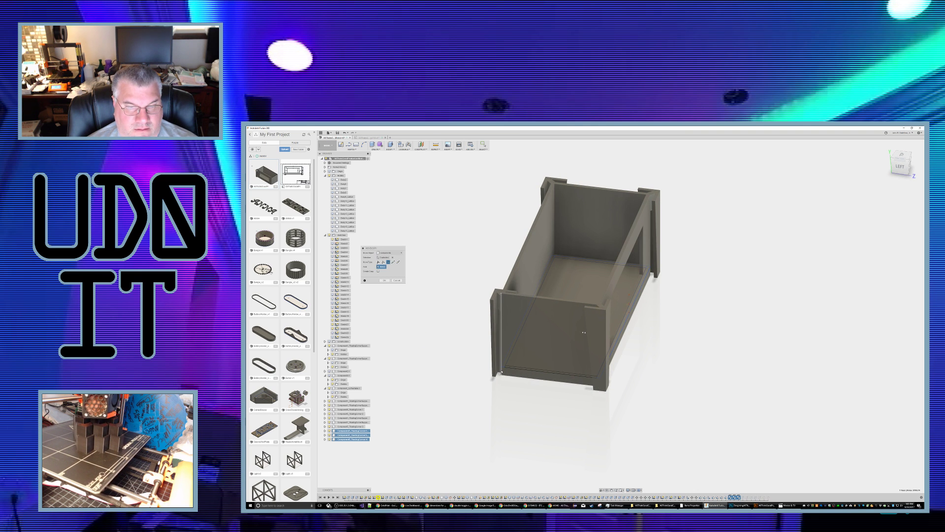
{"action": "left_click", "coordinate": [501, 366]}
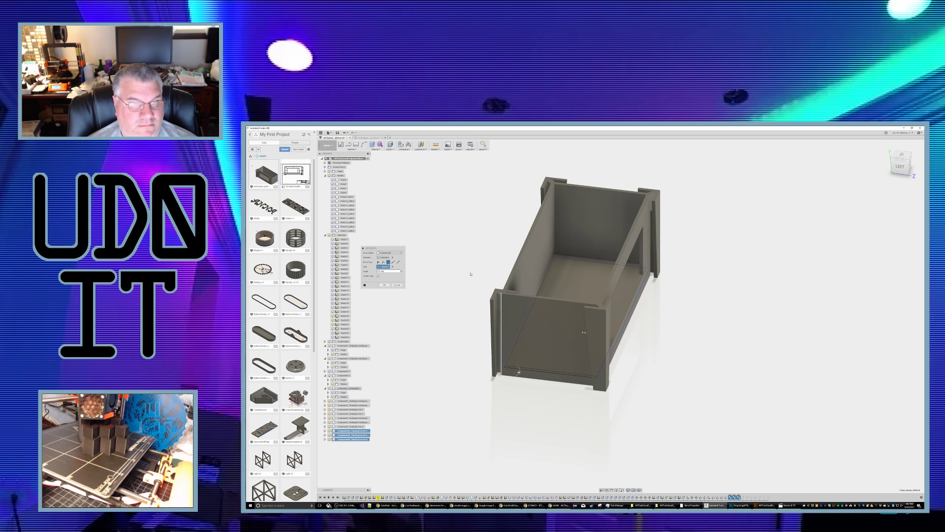
{"action": "mouse_move", "coordinate": [517, 370]}
{"action": "left_mouse_down"}
{"action": "mouse_move", "coordinate": [527, 343]}
{"action": "mouse_move", "coordinate": [515, 341]}
{"action": "left_mouse_up"}
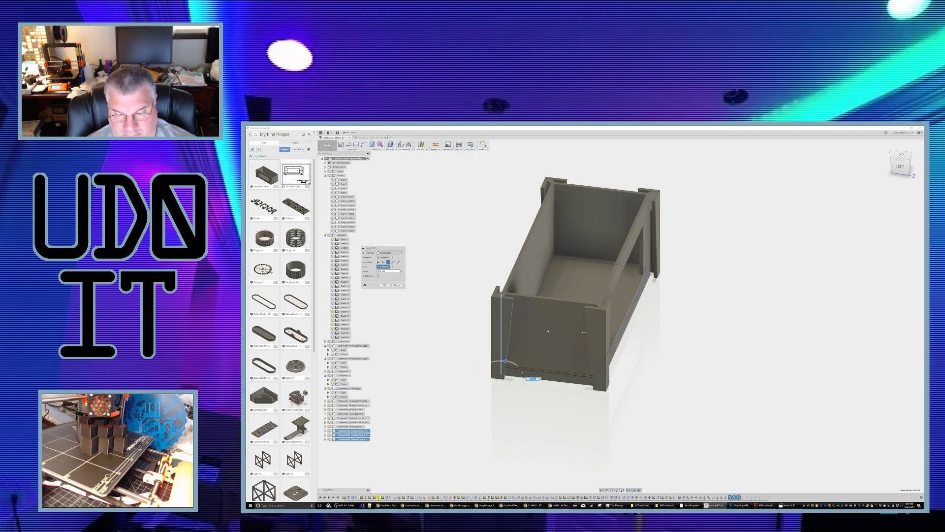
{"action": "key", "text": "Return"}
Step: Examine the box from several sides to check how the brackets sit on all four corners
{"action": "middle_click_drag", "start_coordinate": [548, 331], "coordinate": [458, 357], "text": "shift"}
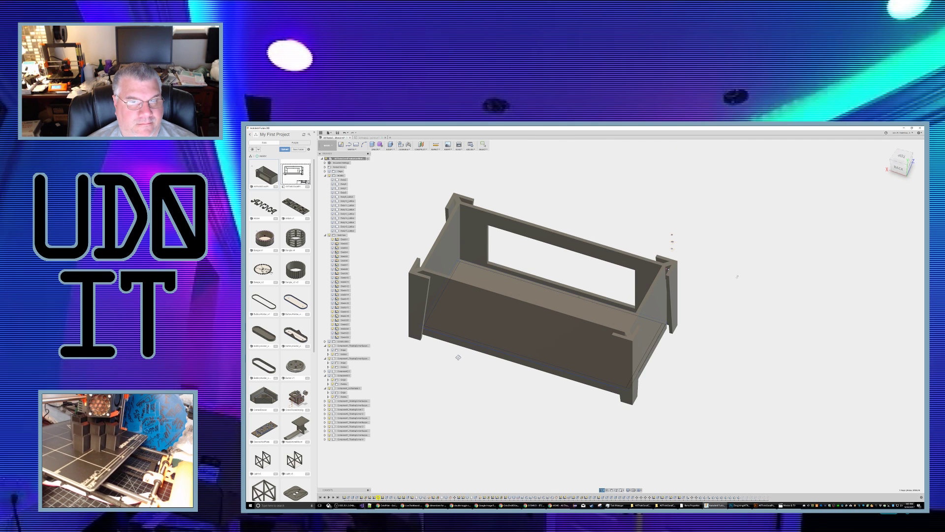
{"action": "middle_click_drag", "start_coordinate": [525, 400], "coordinate": [526, 386], "text": "shift"}
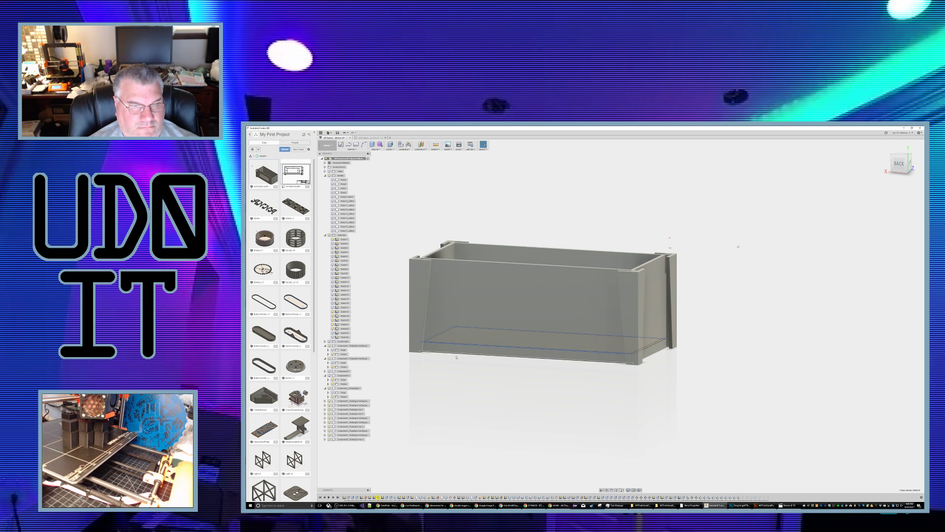
{"action": "middle_click_drag", "start_coordinate": [463, 343], "coordinate": [478, 300], "text": "shift"}
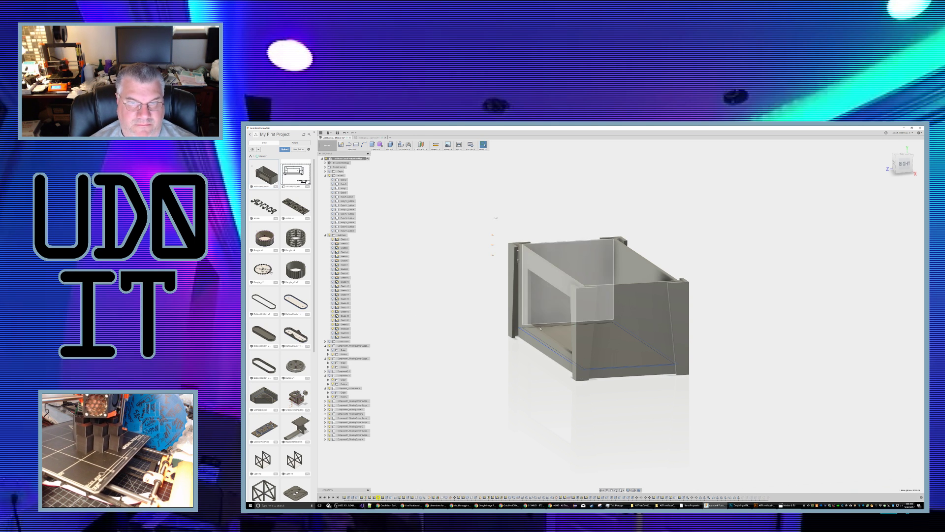
{"action": "middle_click_drag", "start_coordinate": [524, 372], "coordinate": [530, 372], "text": "shift"}
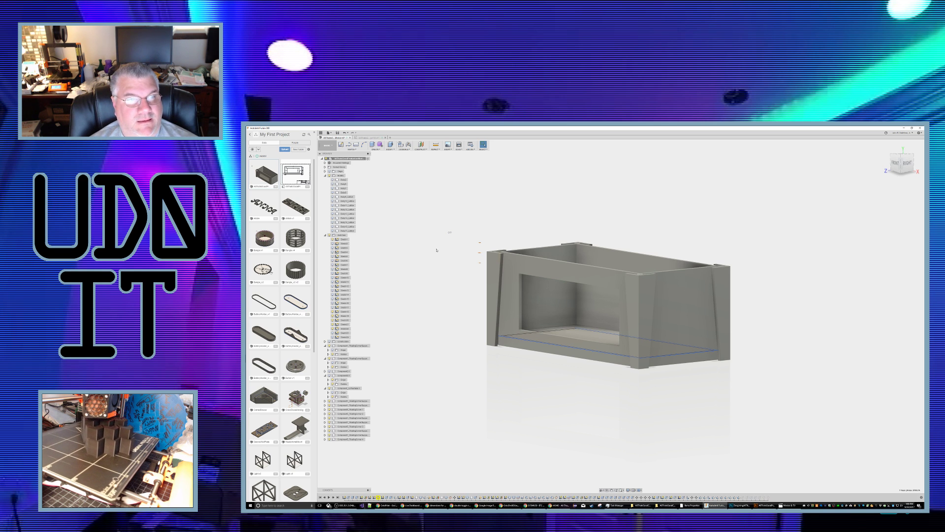
{"action": "middle_click_drag", "start_coordinate": [487, 364], "coordinate": [532, 381], "text": "shift"}
{"action": "middle_click_drag", "start_coordinate": [531, 383], "coordinate": [536, 390], "text": "shift"}
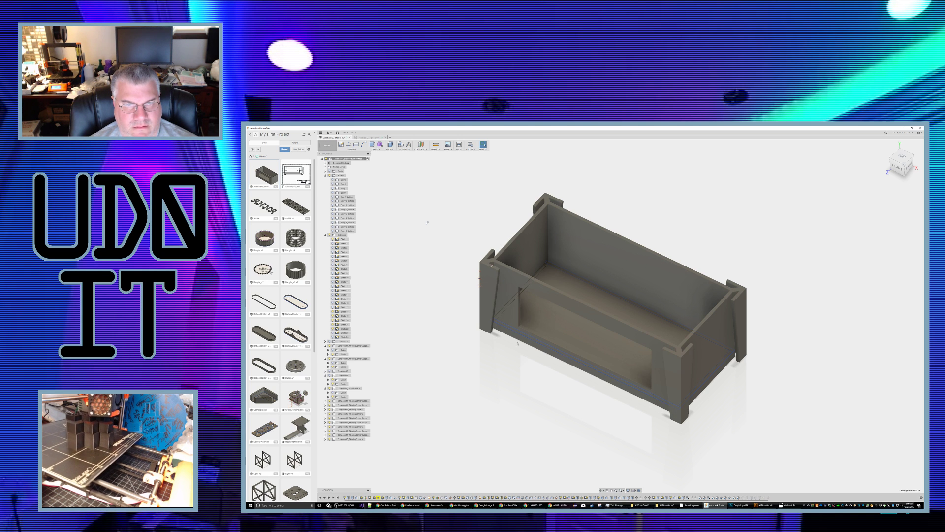
Step: Start a sketch on the bottom rim face of the box with the Project command and exit that command
{"action": "middle_click_drag", "start_coordinate": [501, 326], "coordinate": [512, 361], "text": "shift"}
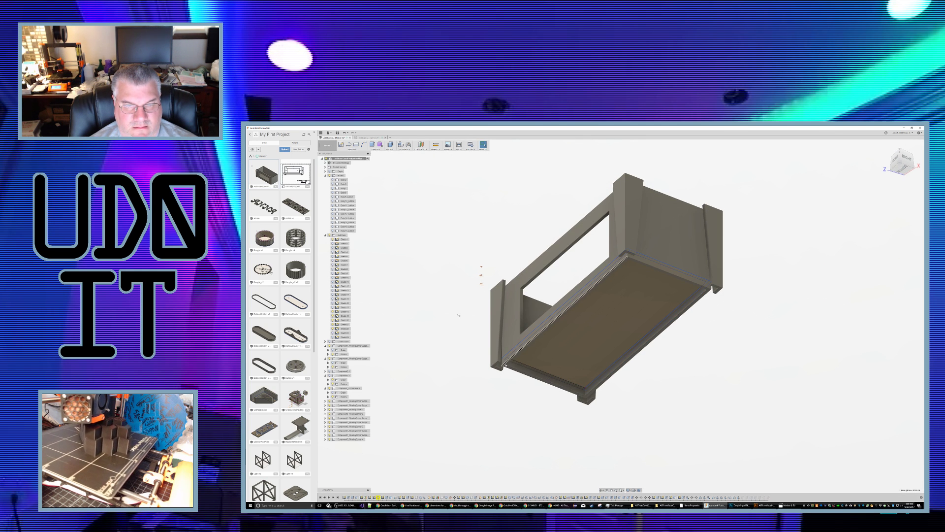
{"action": "left_click", "coordinate": [506, 366]}
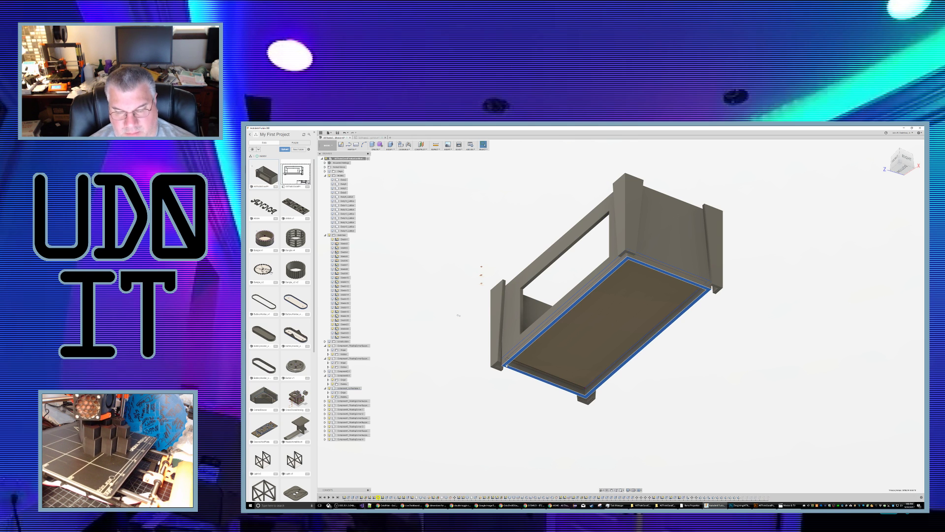
{"action": "key", "text": "p"}
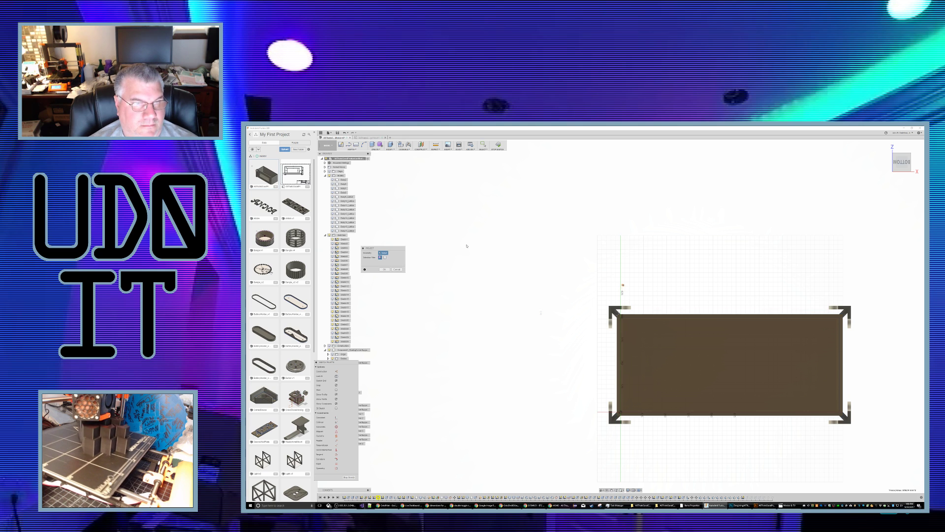
{"action": "left_click", "coordinate": [383, 269]}
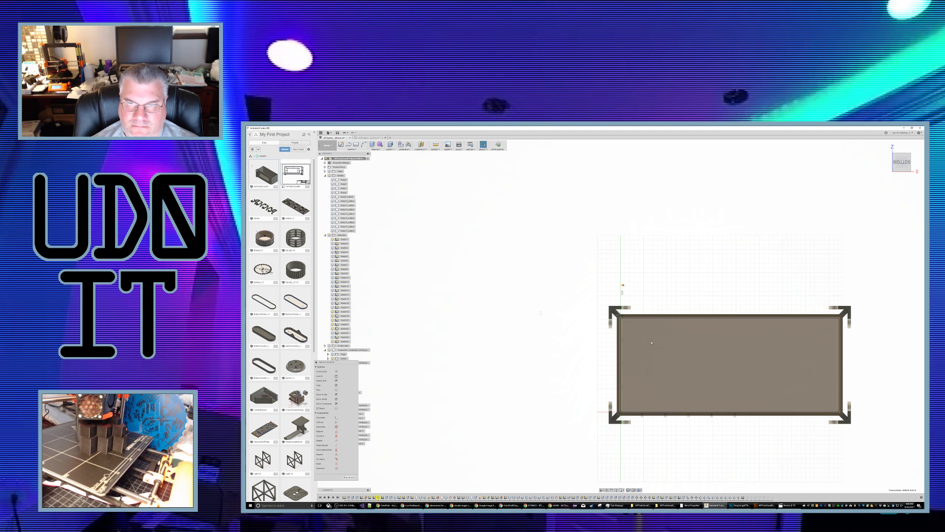
{"action": "left_click", "coordinate": [625, 315]}
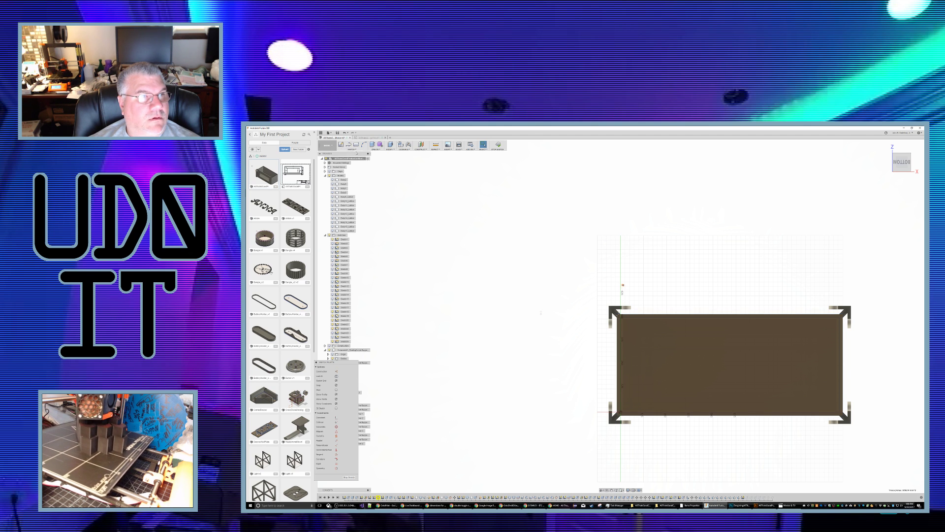
Step: Sketch a narrow rectangle along the front edge of the box's underside, spanning between the two front corner brackets, and finish the sketch
{"action": "left_click", "coordinate": [355, 150]}
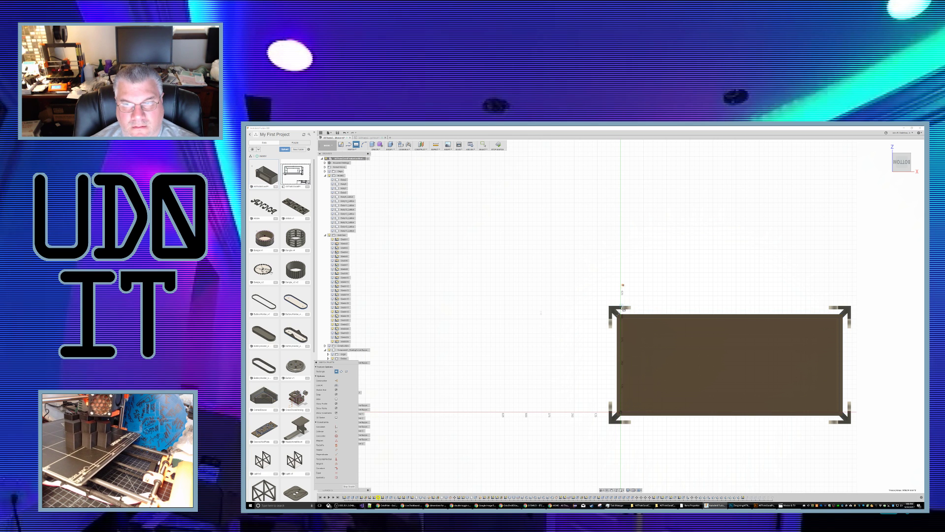
{"action": "left_click", "coordinate": [622, 293]}
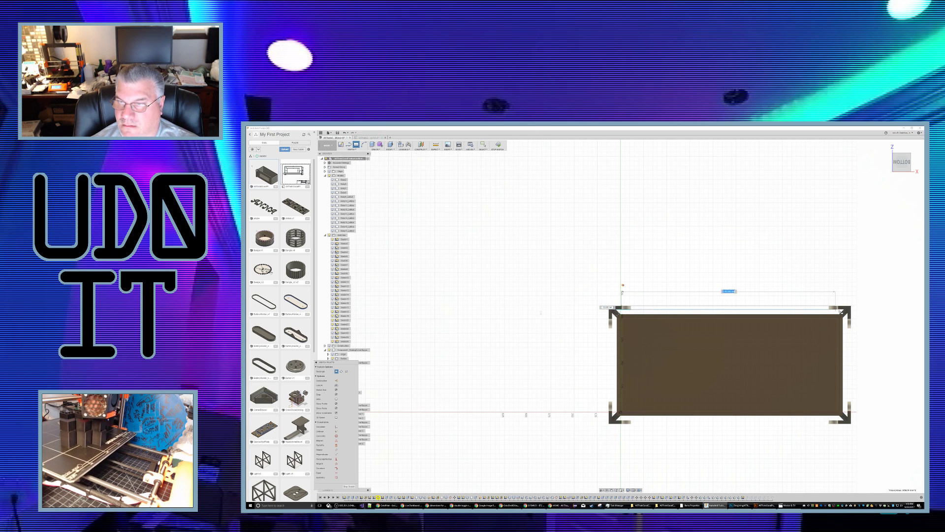
{"action": "left_click", "coordinate": [839, 310]}
{"action": "key", "text": "Escape"}
{"action": "middle_click_drag", "start_coordinate": [548, 338], "coordinate": [572, 348], "text": "shift"}
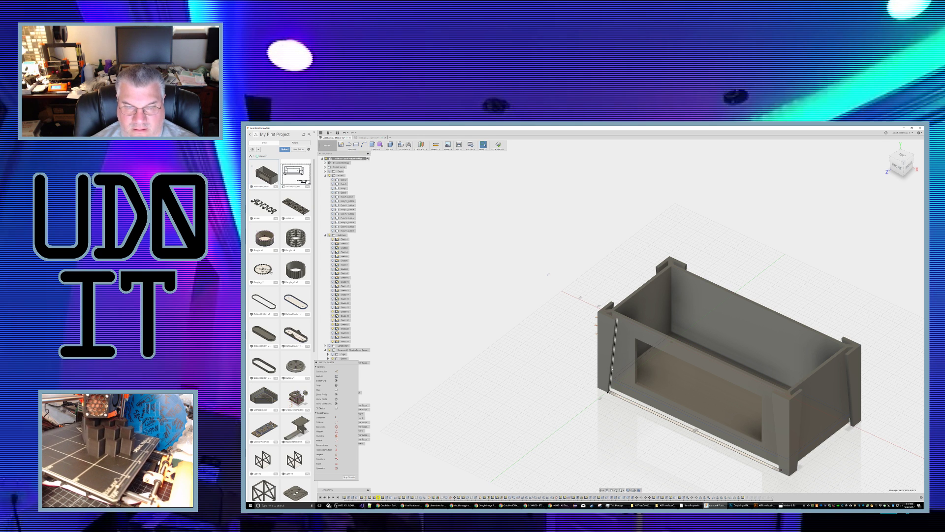
{"action": "middle_click_drag", "start_coordinate": [600, 455], "coordinate": [604, 449], "text": "shift"}
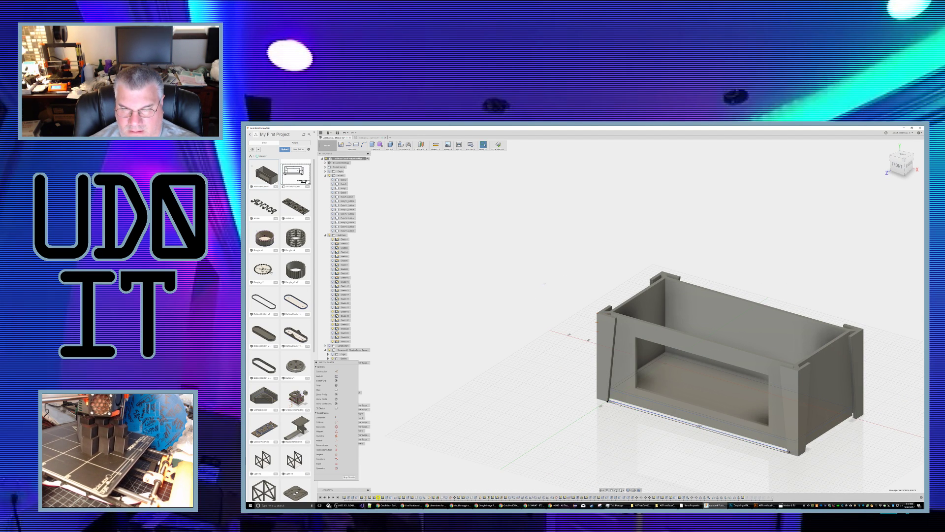
{"action": "left_click", "coordinate": [498, 146]}
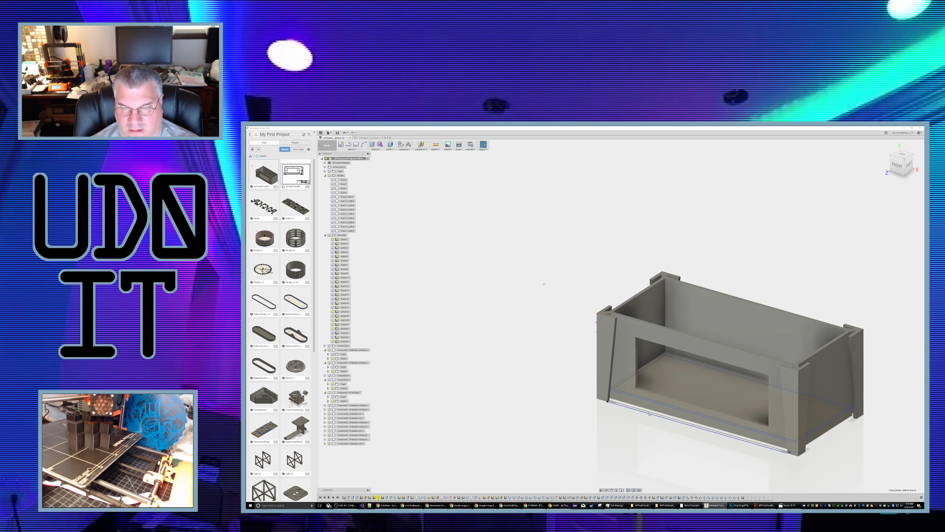
Step: Extrude the narrow rectangle under the front edge upward along the lower front wall, with the operation set to New Component
{"action": "middle_click_drag", "start_coordinate": [650, 414], "coordinate": [644, 430], "text": "shift"}
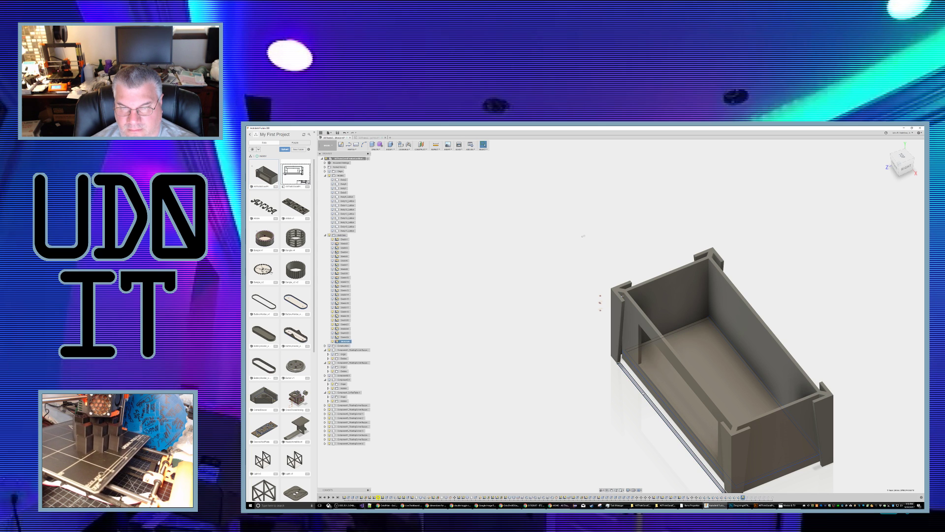
{"action": "right_click", "coordinate": [643, 394]}
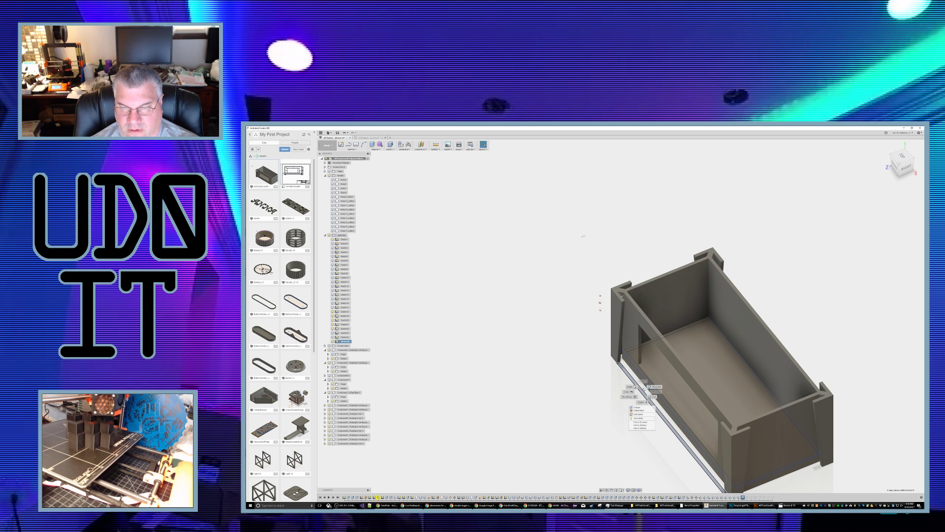
{"action": "left_click", "coordinate": [644, 407]}
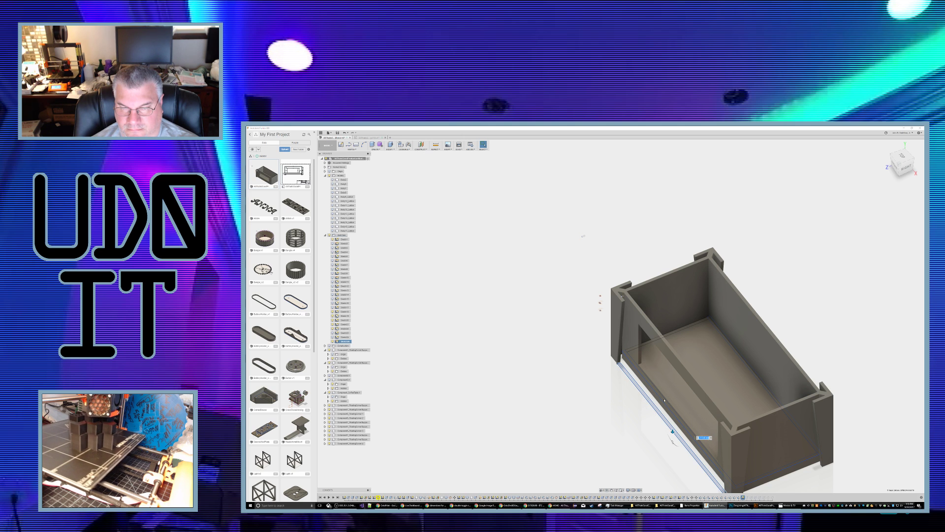
{"action": "left_click_drag", "start_coordinate": [673, 431], "coordinate": [672, 416]}
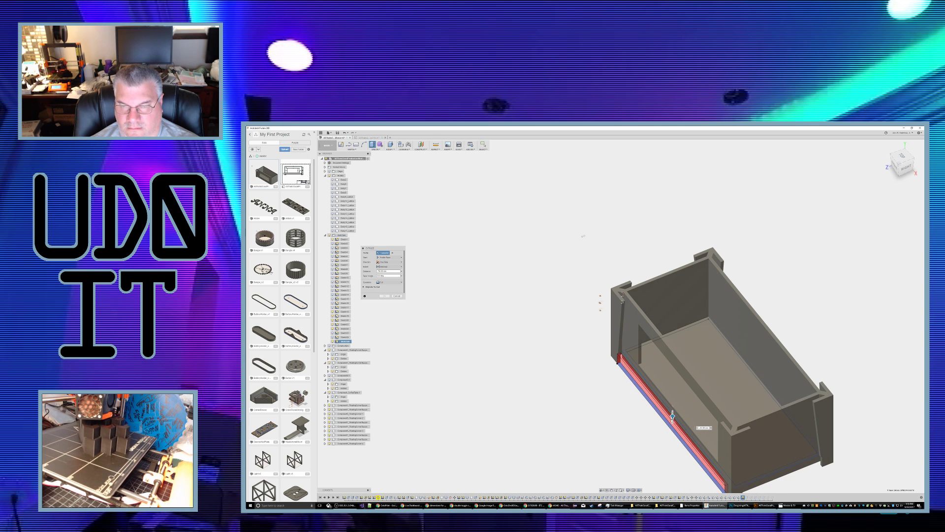
{"action": "middle_click_drag", "start_coordinate": [626, 432], "coordinate": [646, 415], "text": "shift"}
{"action": "middle_click_drag", "start_coordinate": [550, 324], "coordinate": [536, 300], "text": "shift"}
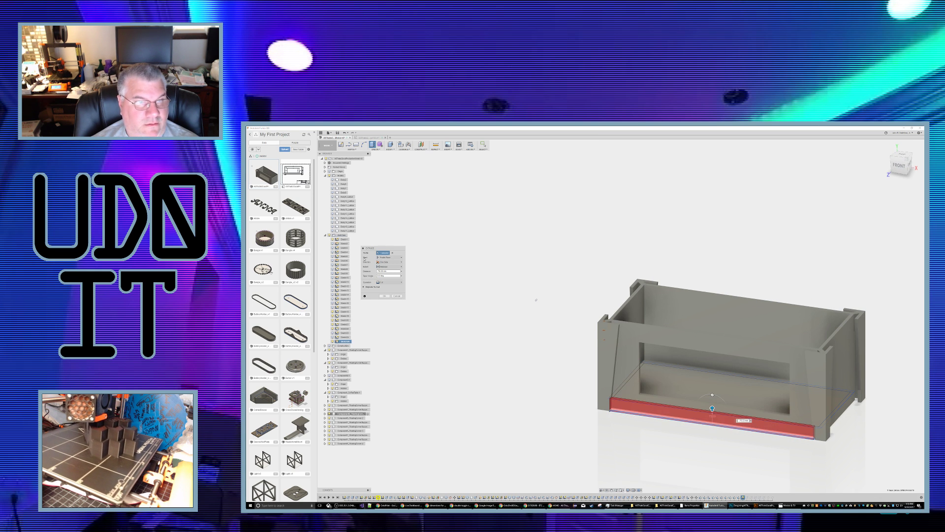
{"action": "left_click", "coordinate": [389, 282]}
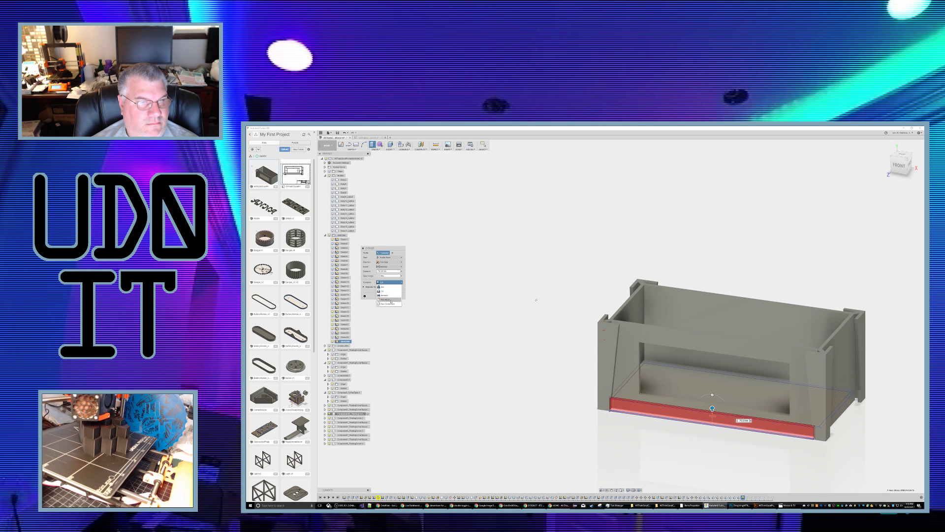
{"action": "left_click", "coordinate": [387, 299]}
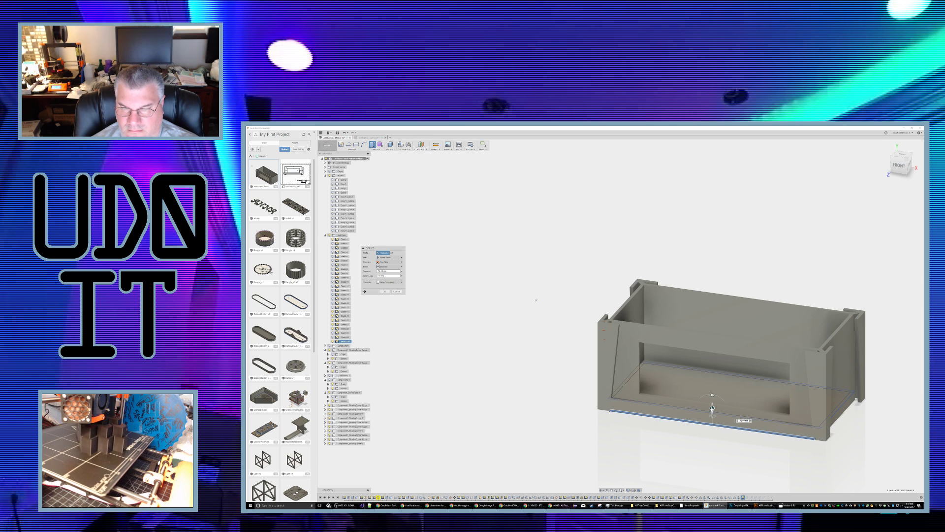
Step: Adjust the trim strip's extrusion distance, flip its direction upward against the front wall, and complete the extrusion
{"action": "left_click_drag", "start_coordinate": [713, 407], "coordinate": [712, 408]}
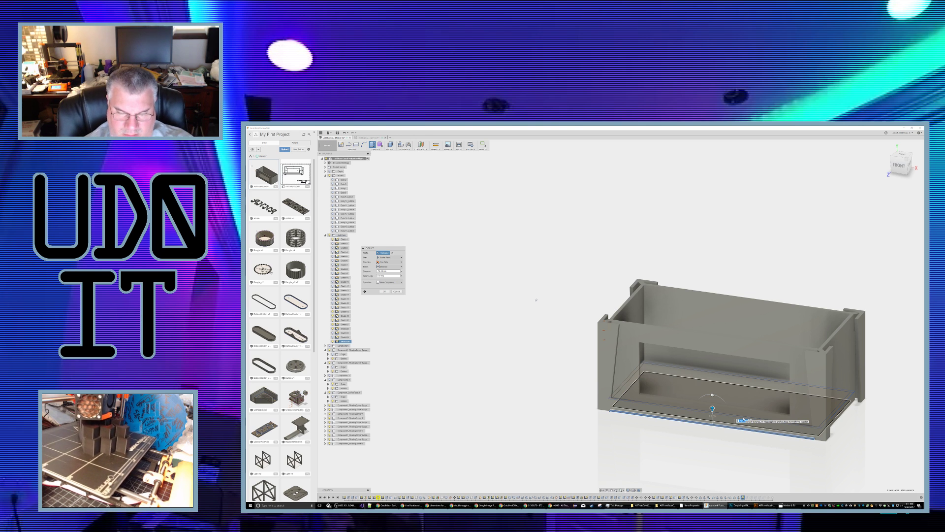
{"action": "type", "text": "2"}
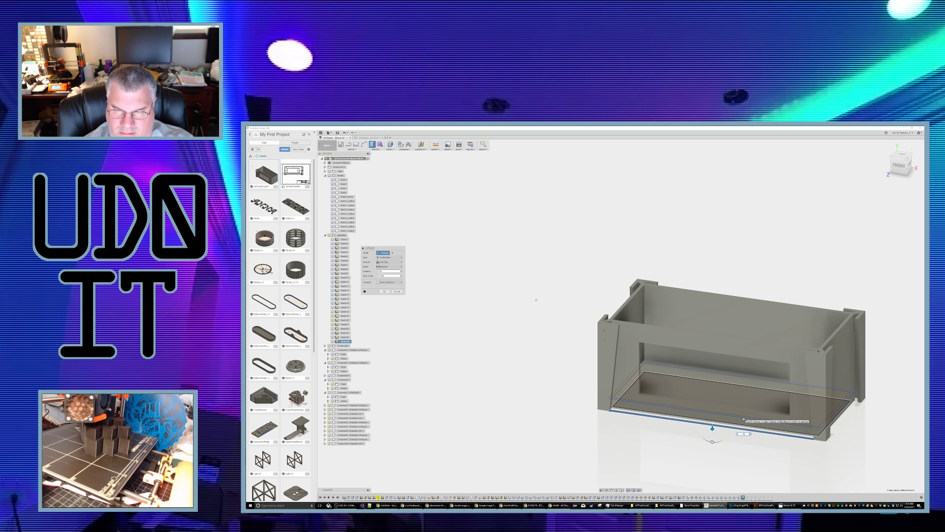
{"action": "type", "text": "0"}
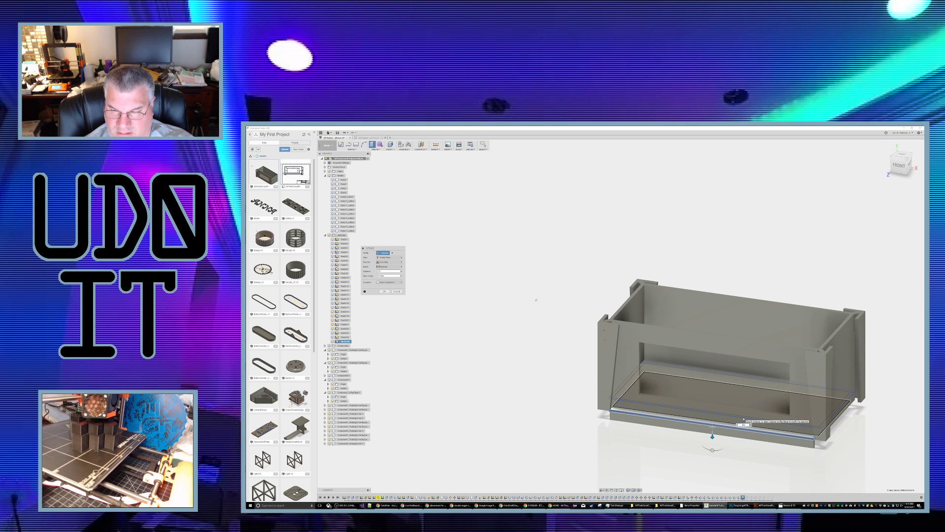
{"action": "type", "text": "-"}
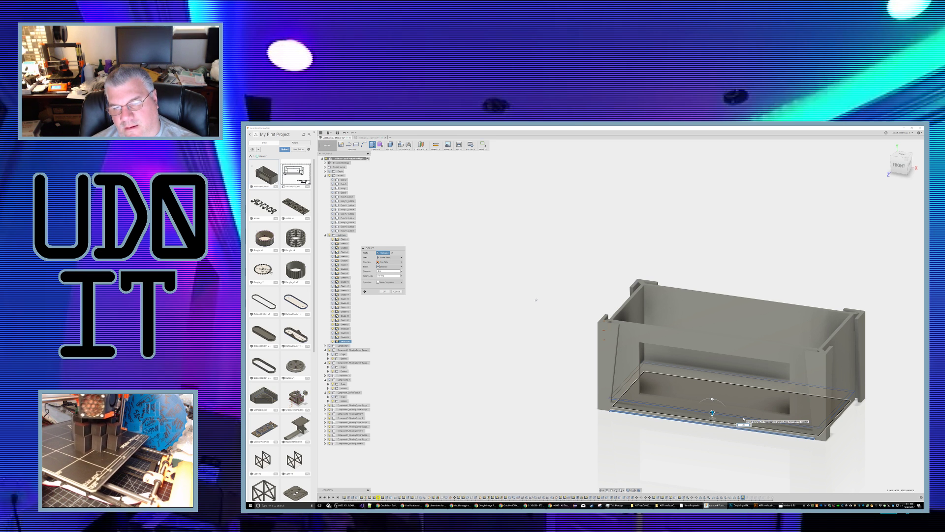
{"action": "middle_click_drag", "start_coordinate": [698, 439], "coordinate": [683, 418], "text": "shift"}
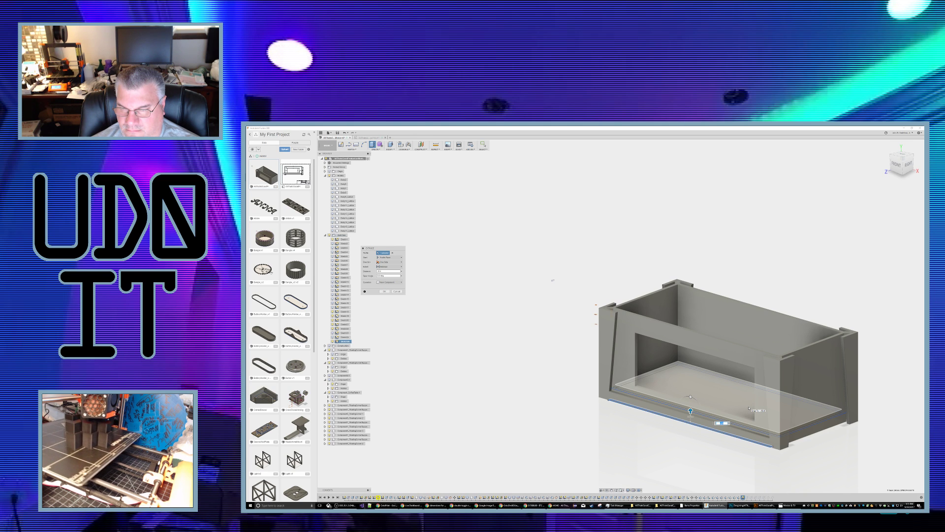
{"action": "key", "text": "Return"}
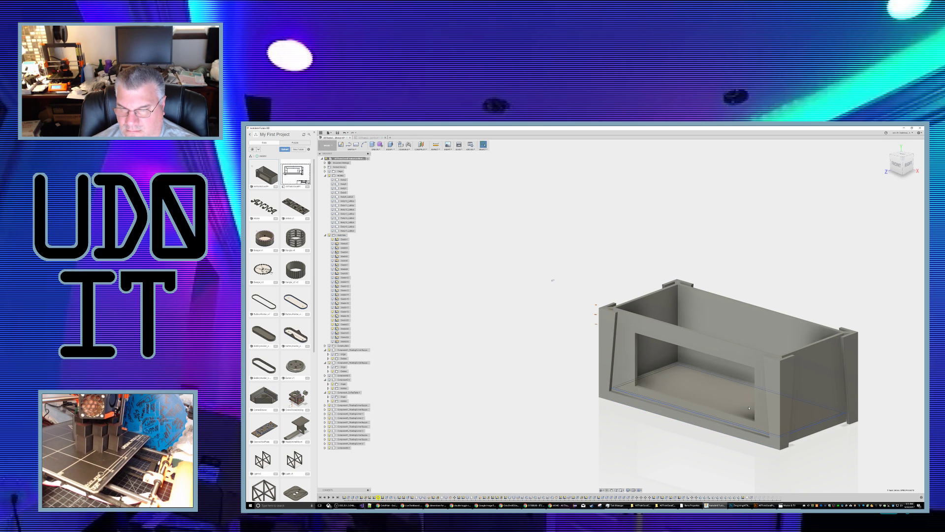
Step: Inspect the new trim strip along the lower front wall from several angles, and switch to OBS Studio
{"action": "left_click", "coordinate": [624, 402]}
{"action": "middle_click_drag", "start_coordinate": [624, 402], "coordinate": [614, 424], "text": "shift"}
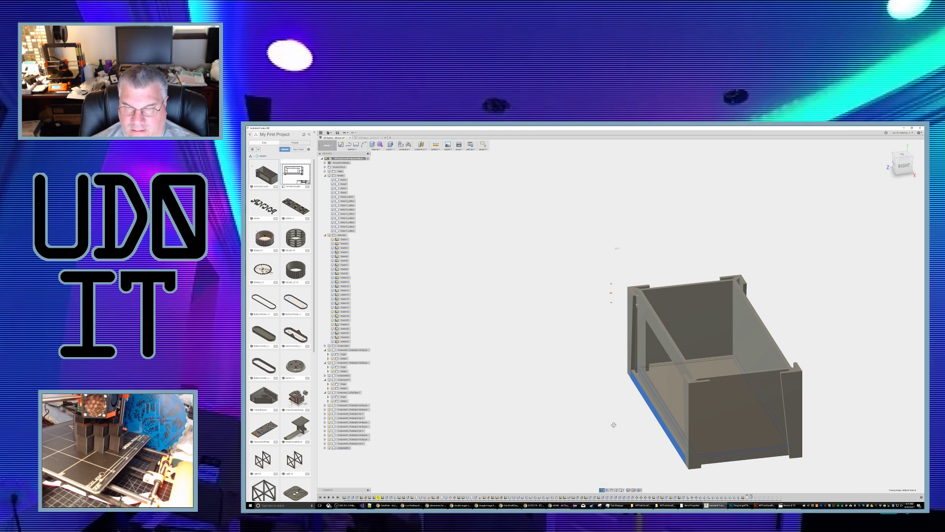
{"action": "key", "text": "Escape"}
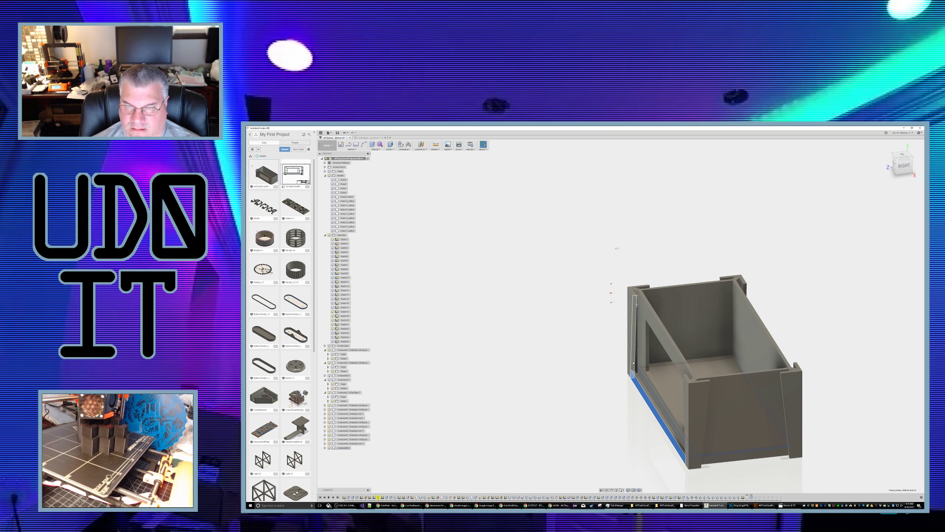
{"action": "left_click", "coordinate": [638, 386]}
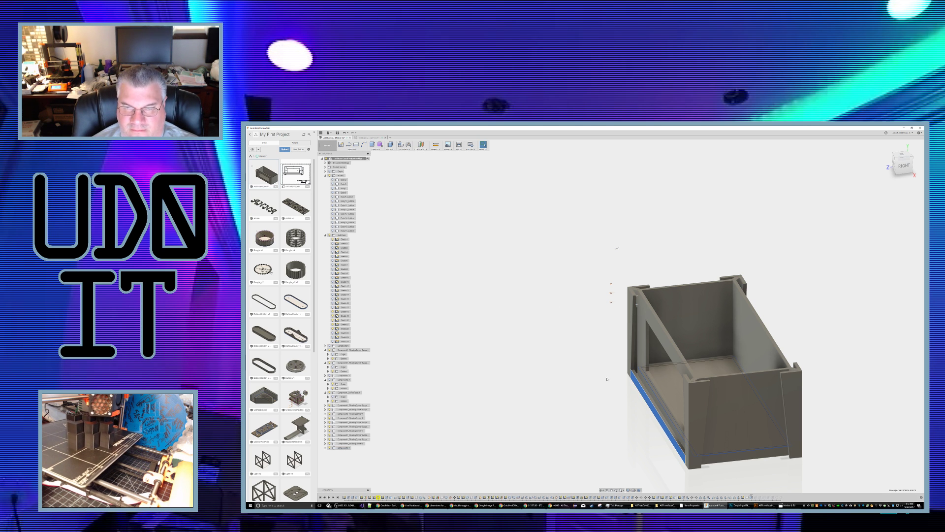
{"action": "middle_click_drag", "start_coordinate": [601, 372], "coordinate": [507, 335], "text": "shift"}
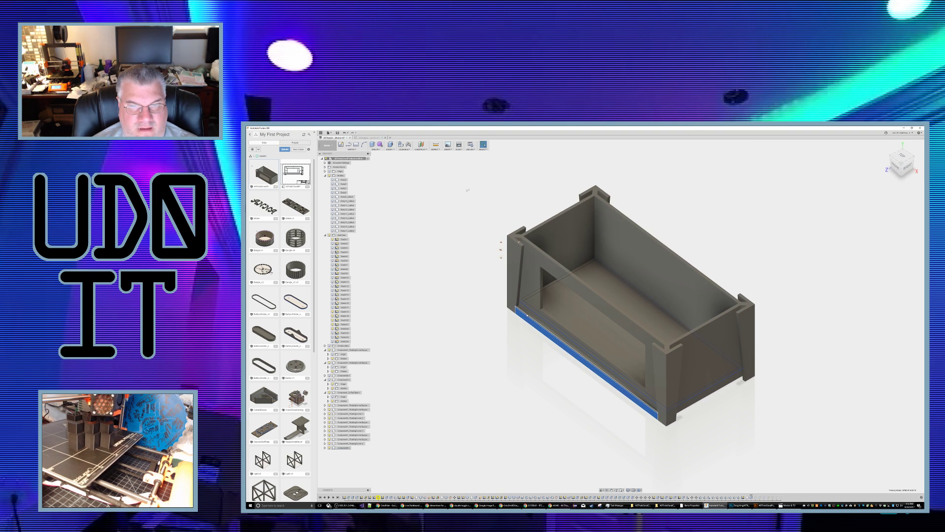
{"action": "left_click", "coordinate": [528, 315]}
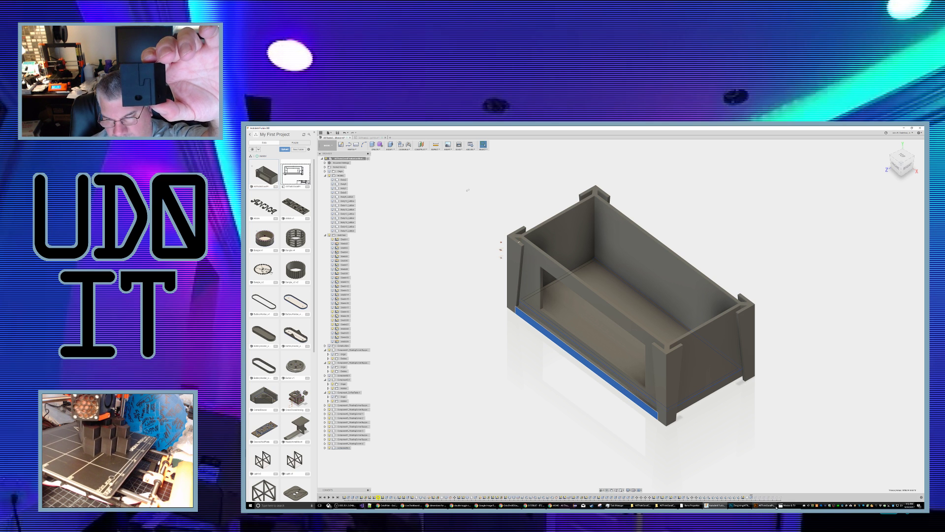
{"action": "left_click", "coordinate": [345, 505]}
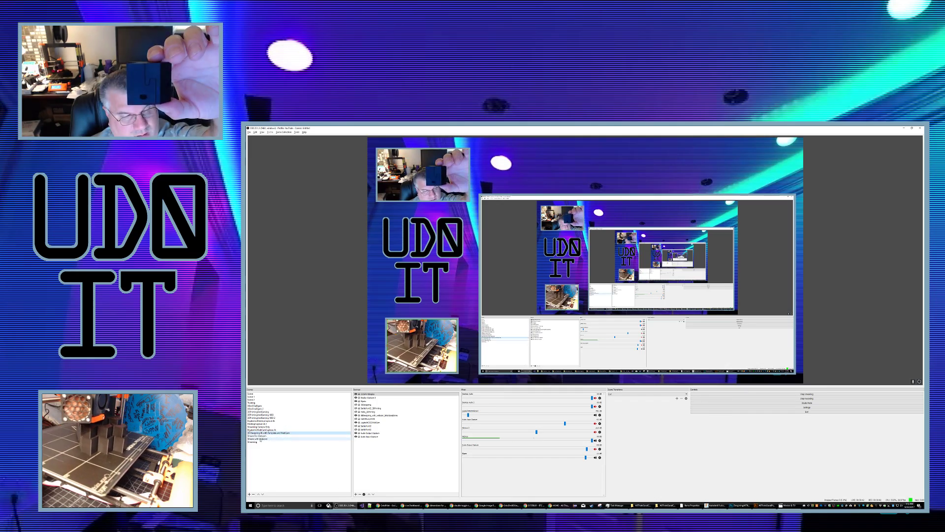
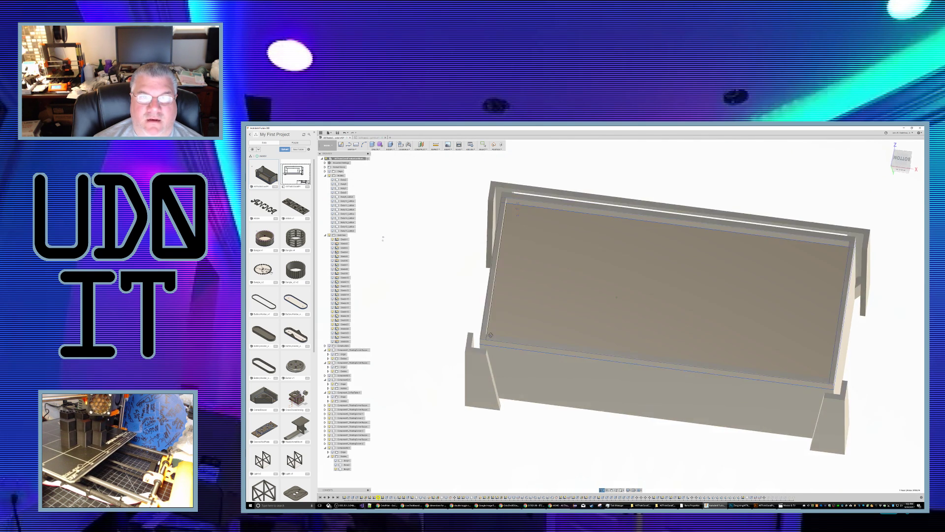
Step: Examine the strip from beneath and from the side, including the gap beside the front corner bracket
{"action": "left_click", "coordinate": [525, 194]}
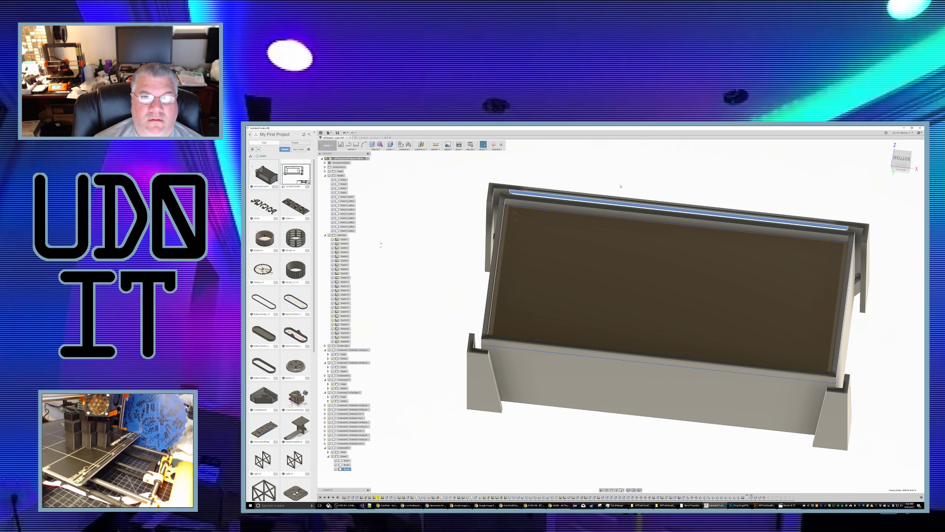
{"action": "mouse_move", "coordinate": [622, 193]}
{"action": "middle_mouse_down", "text": "shift"}
{"action": "mouse_move", "coordinate": [611, 237]}
{"action": "mouse_move", "coordinate": [618, 211]}
{"action": "mouse_move", "coordinate": [612, 230]}
{"action": "mouse_move", "coordinate": [625, 227]}
{"action": "middle_mouse_up", "text": "shift"}
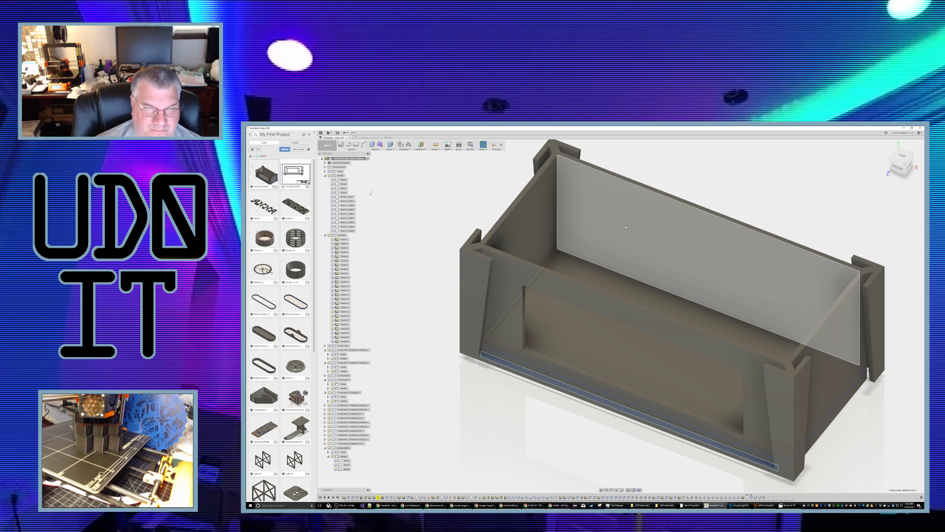
{"action": "middle_click_drag", "start_coordinate": [613, 228], "coordinate": [483, 400], "text": "shift"}
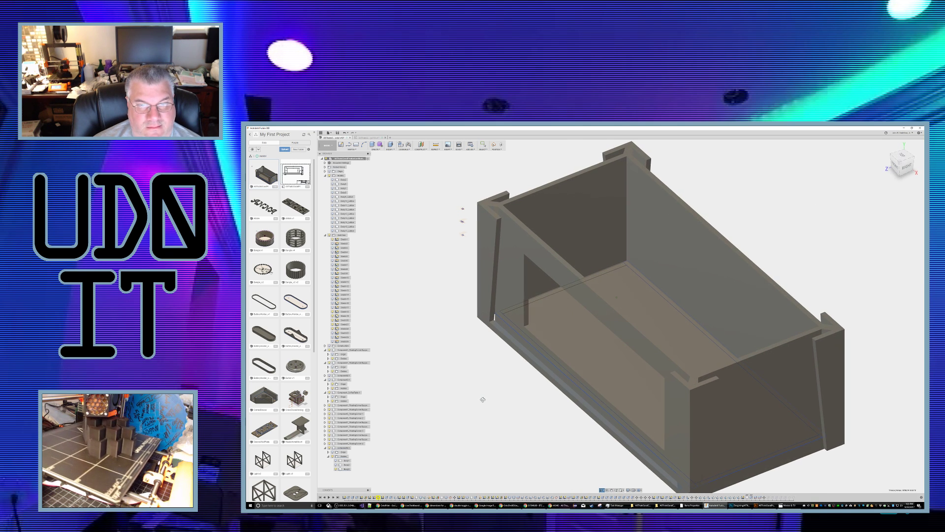
{"action": "middle_click_drag", "start_coordinate": [483, 399], "coordinate": [557, 399], "text": "shift"}
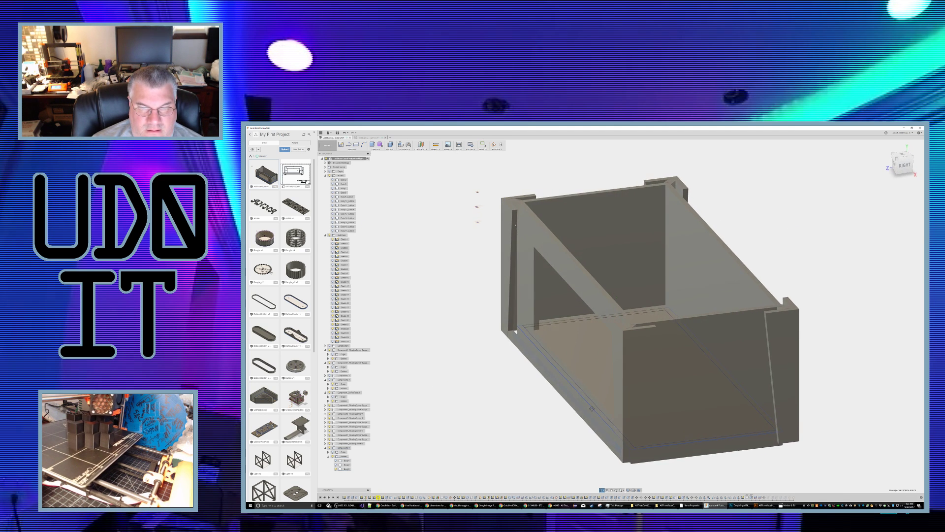
{"action": "left_click", "coordinate": [518, 343]}
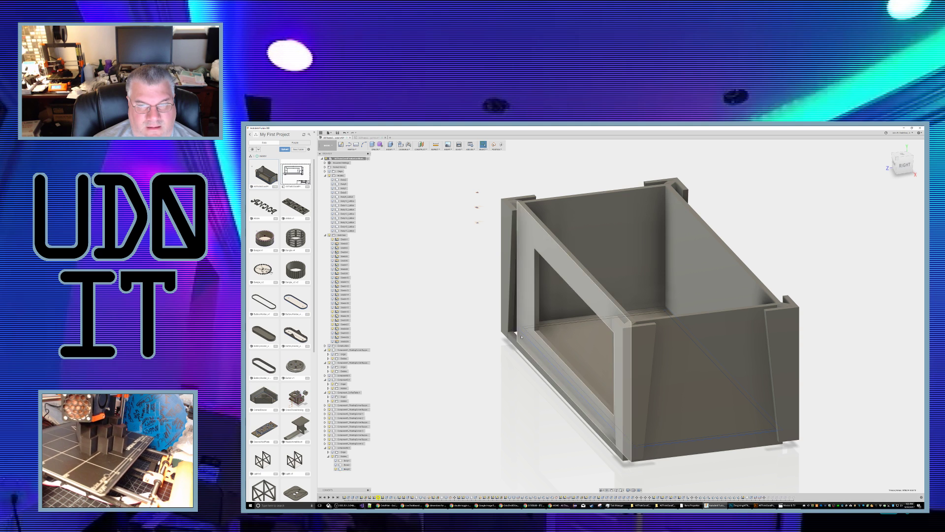
{"action": "middle_click_drag", "start_coordinate": [488, 367], "coordinate": [491, 380]}
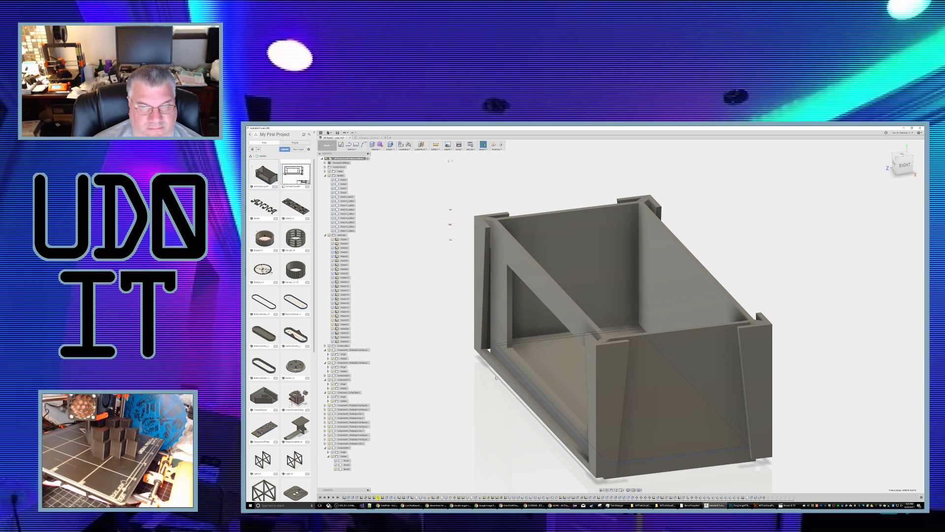
{"action": "scroll", "coordinate": [496, 378], "scroll_direction": "up", "scroll_amount": 8}
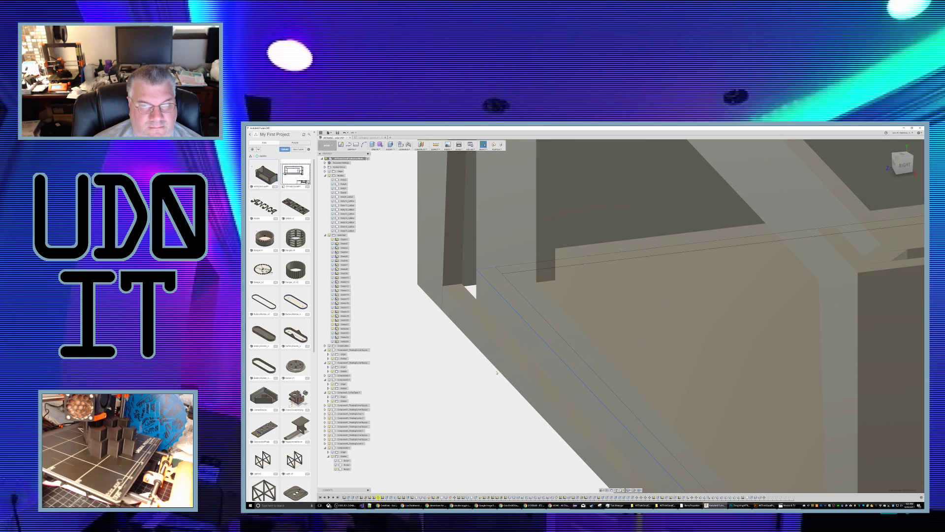
Step: Start a sketch on the front face of the lower trim strip, answer the moved-components prompt, and start the Project command
{"action": "left_click", "coordinate": [476, 309]}
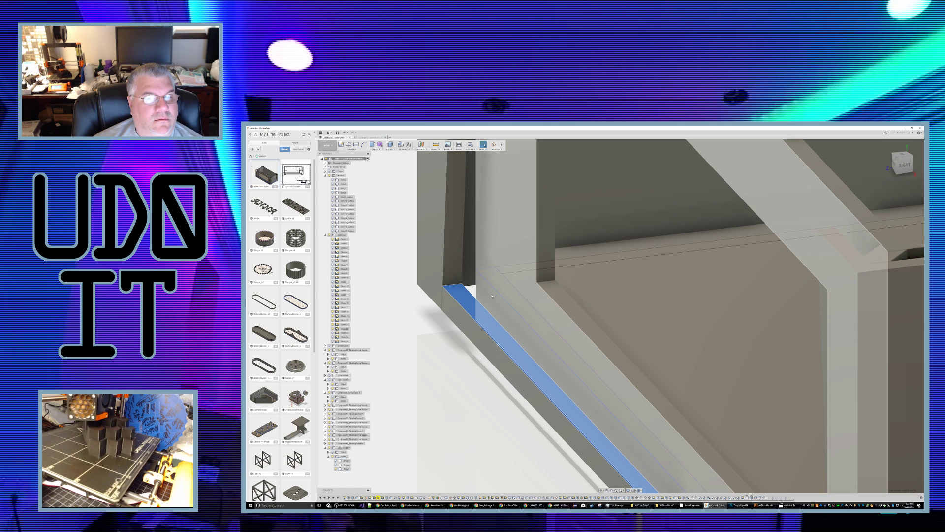
{"action": "left_click", "coordinate": [465, 315]}
{"action": "key", "text": "q"}
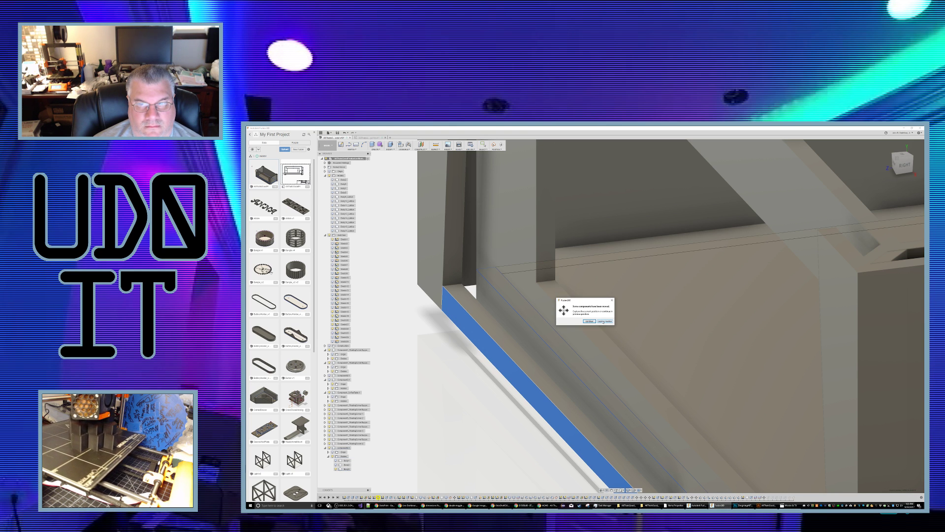
{"action": "left_click", "coordinate": [605, 321]}
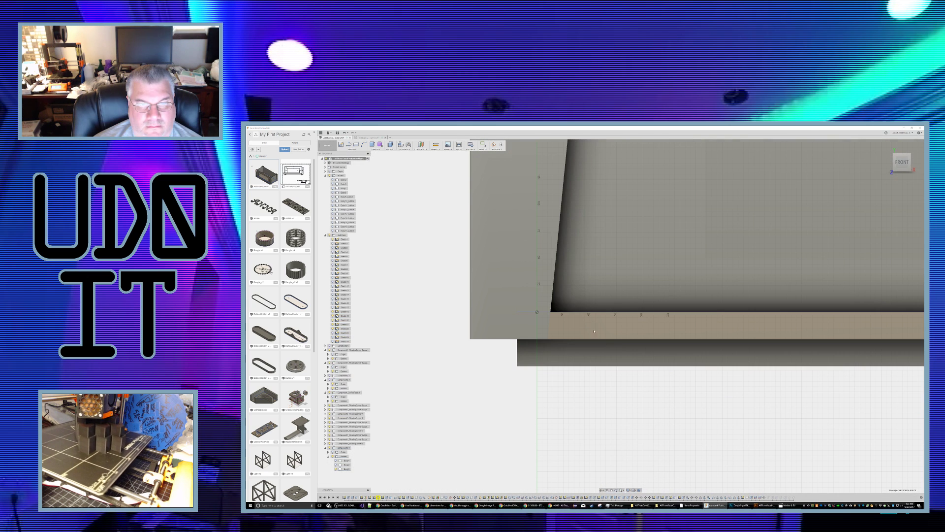
{"action": "key", "text": "p"}
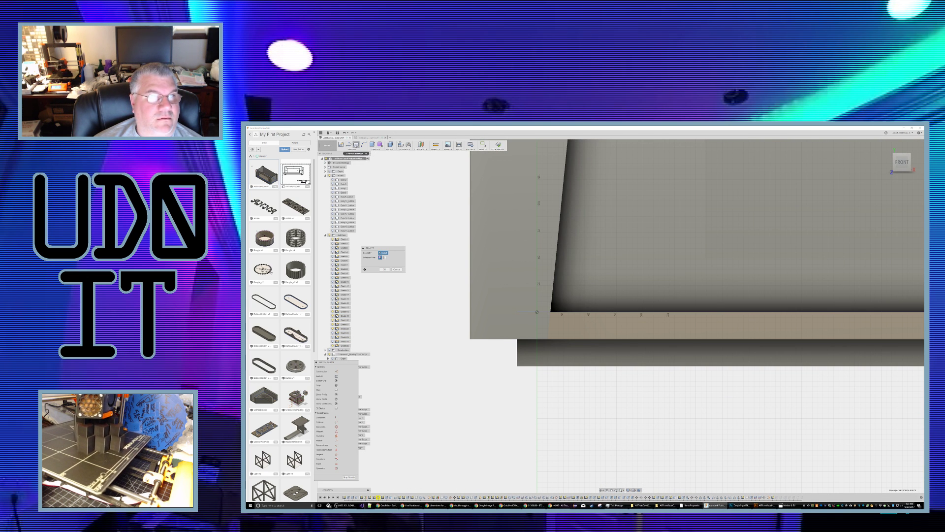
Step: Sketch a rectangle from the left bracket's inner edge along the lower front toward the right bracket, entering 68 mm as a dimension
{"action": "left_click", "coordinate": [356, 145]}
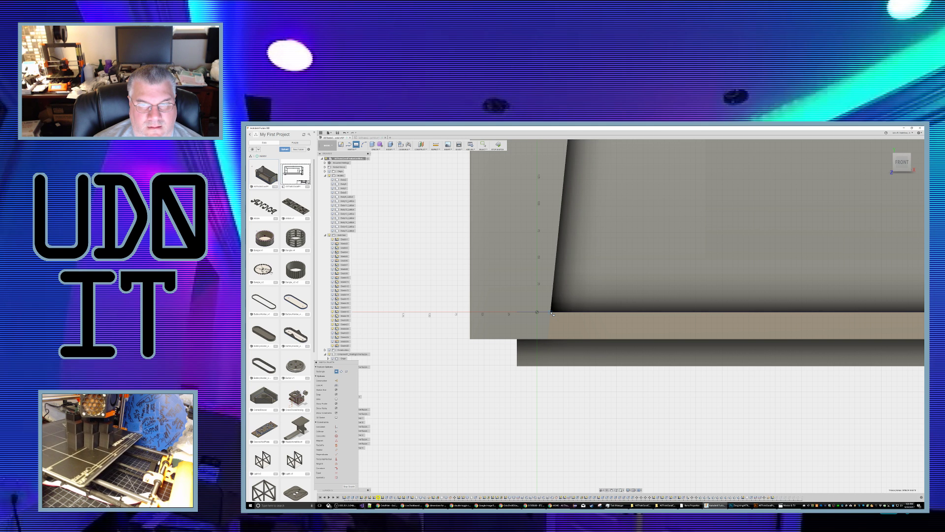
{"action": "left_click", "coordinate": [552, 314]}
{"action": "middle_click_drag", "start_coordinate": [784, 327], "coordinate": [414, 335]}
{"action": "middle_click_drag", "start_coordinate": [857, 344], "coordinate": [558, 345]}
{"action": "middle_click_drag", "start_coordinate": [669, 329], "coordinate": [441, 328]}
{"action": "middle_click_drag", "start_coordinate": [905, 329], "coordinate": [534, 334]}
{"action": "mouse_move", "coordinate": [837, 328]}
{"action": "middle_mouse_down"}
{"action": "mouse_move", "coordinate": [401, 321]}
{"action": "mouse_move", "coordinate": [435, 326]}
{"action": "middle_mouse_up"}
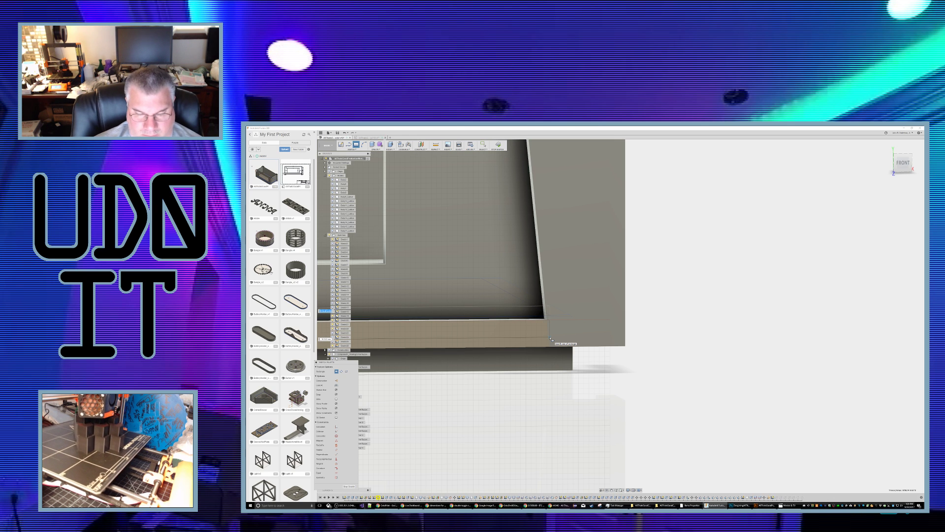
{"action": "type", "text": "68mm"}
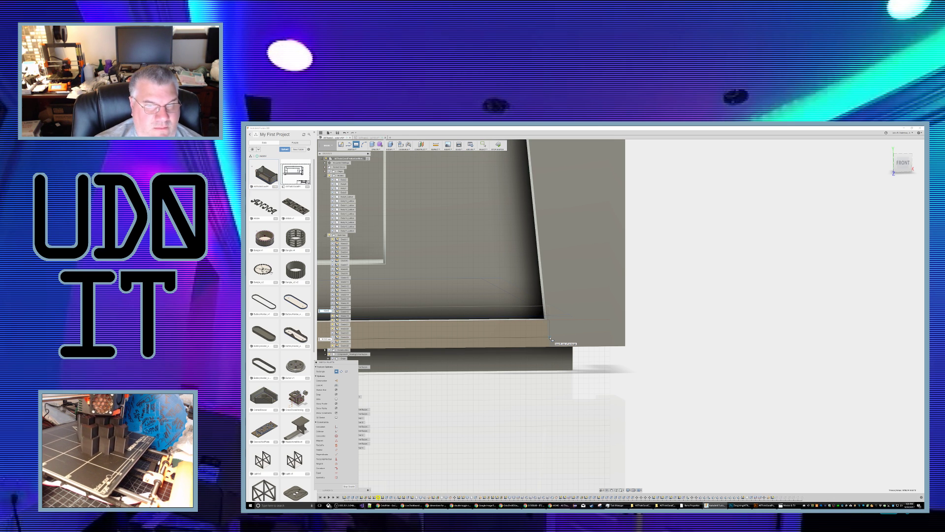
{"action": "key", "text": "Tab"}
{"action": "key", "text": "Return"}
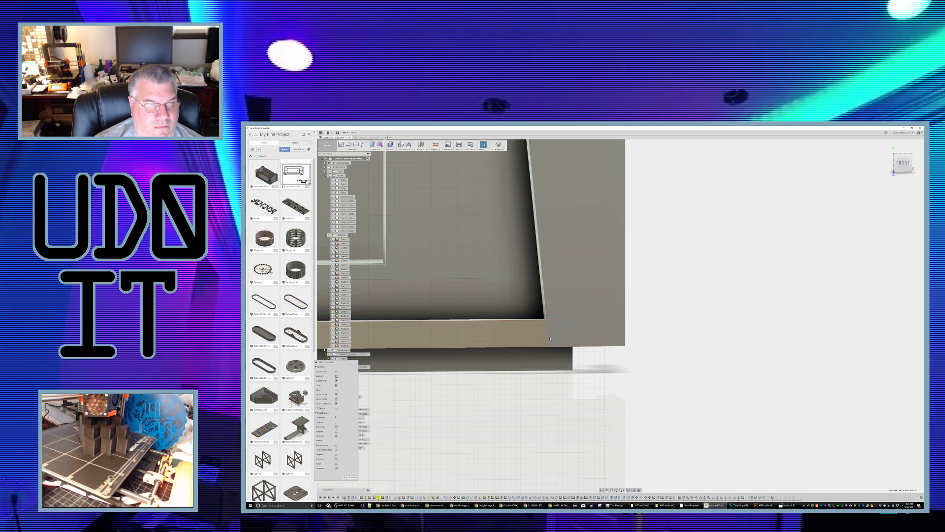
Step: Sketch a rectangle along the front face of the lower strip, from the left bracket's inner edge to the right bracket, entering 1 for its height
{"action": "scroll", "coordinate": [500, 413], "scroll_direction": "down", "scroll_amount": 3}
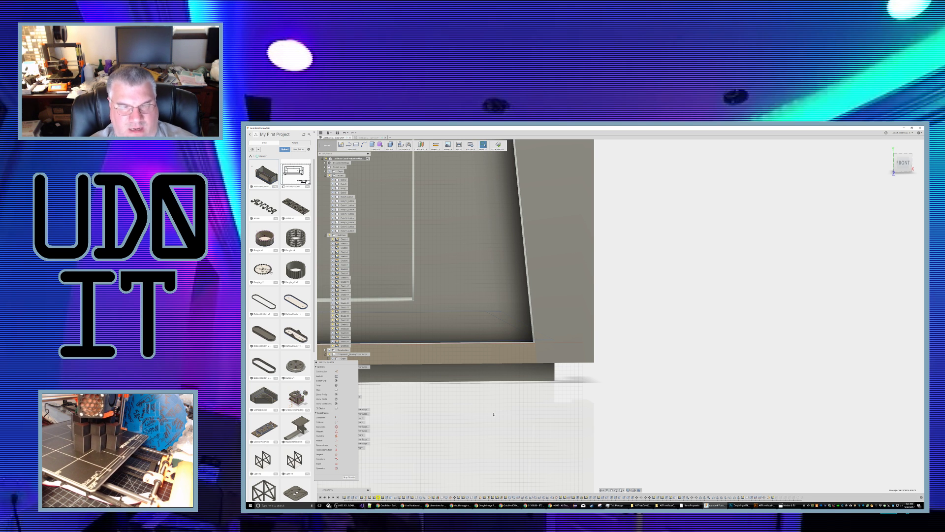
{"action": "mouse_move", "coordinate": [493, 413]}
{"action": "middle_mouse_down", "text": "shift"}
{"action": "mouse_move", "coordinate": [538, 386]}
{"action": "mouse_move", "coordinate": [553, 391]}
{"action": "mouse_move", "coordinate": [545, 397]}
{"action": "mouse_move", "coordinate": [756, 329]}
{"action": "mouse_move", "coordinate": [736, 322]}
{"action": "middle_mouse_up", "text": "shift"}
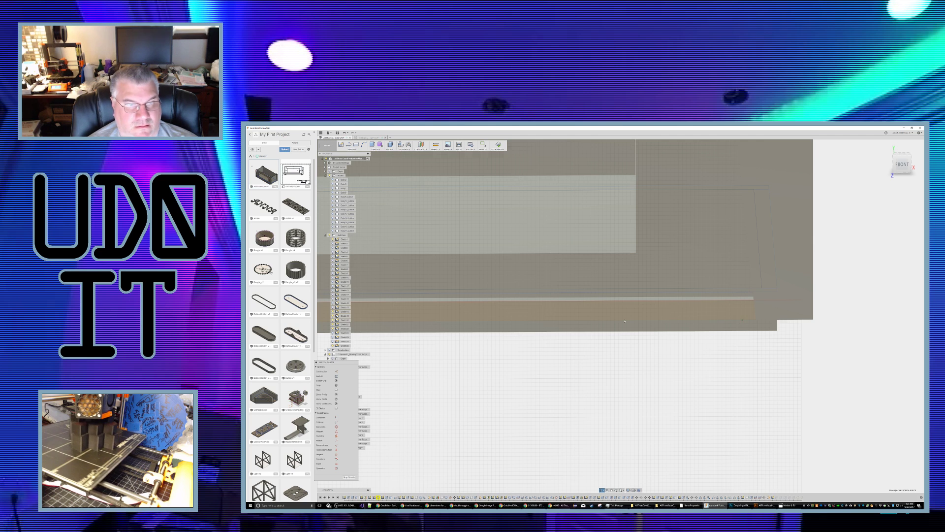
{"action": "left_click", "coordinate": [580, 318]}
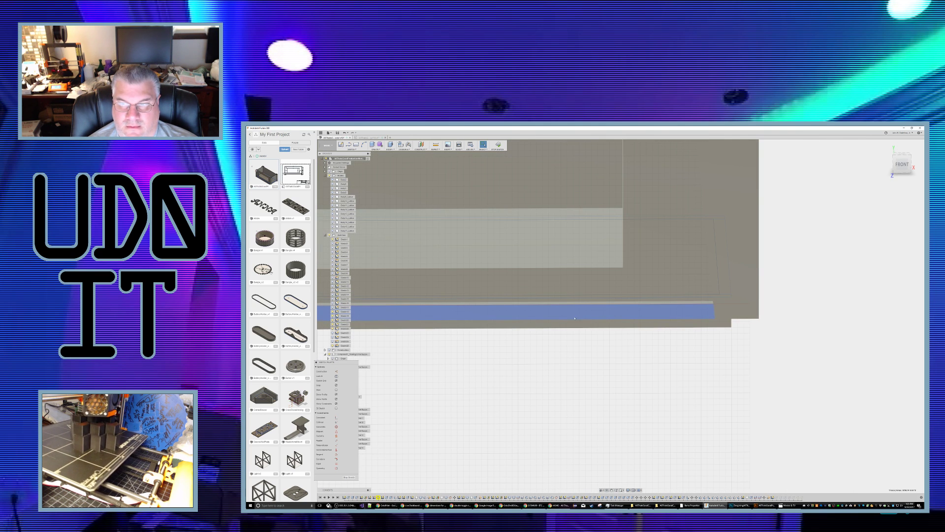
{"action": "scroll", "coordinate": [513, 316], "scroll_direction": "down", "scroll_amount": 1}
{"action": "middle_click_drag", "start_coordinate": [508, 316], "coordinate": [705, 319]}
{"action": "middle_click_drag", "start_coordinate": [486, 313], "coordinate": [512, 313]}
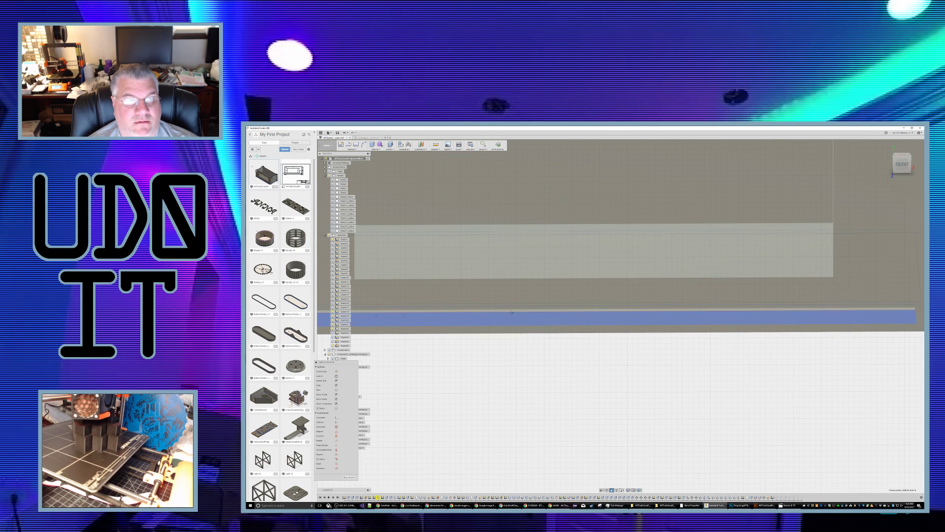
{"action": "left_click", "coordinate": [512, 312]}
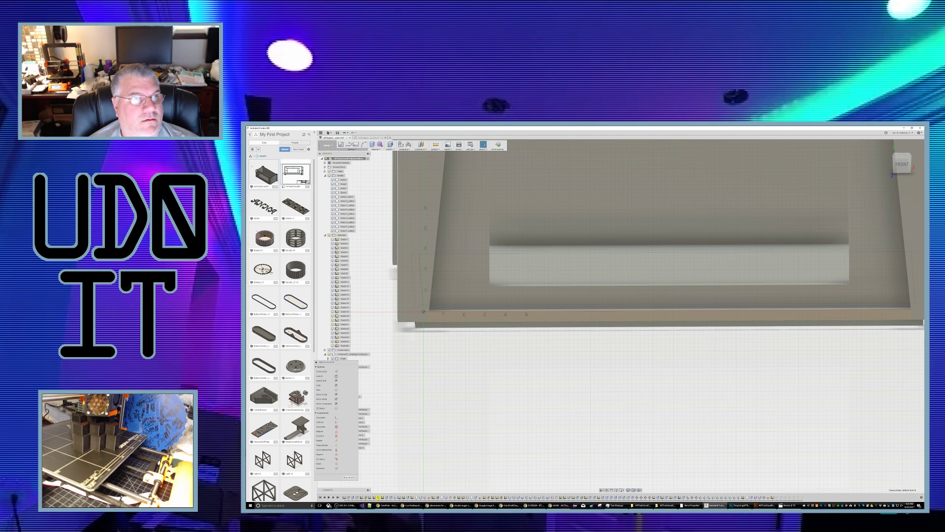
{"action": "left_click", "coordinate": [356, 145]}
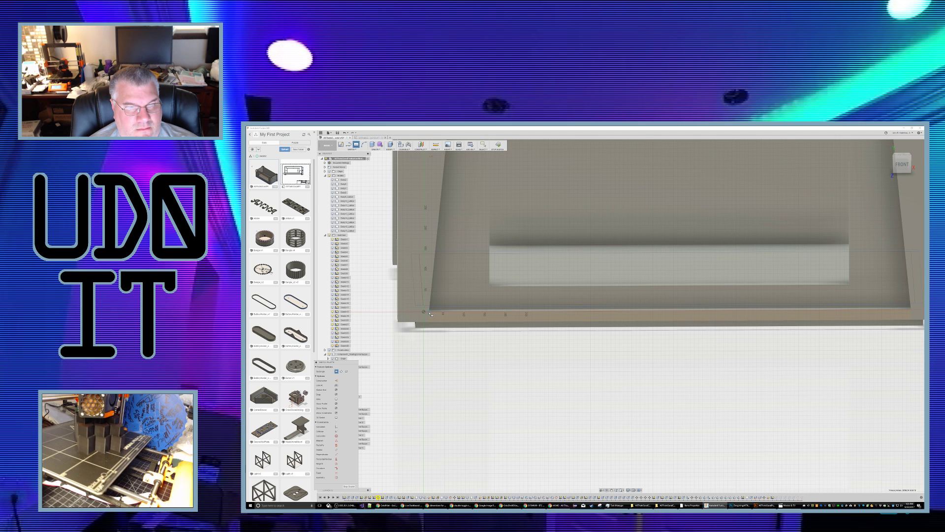
{"action": "left_click", "coordinate": [429, 310]}
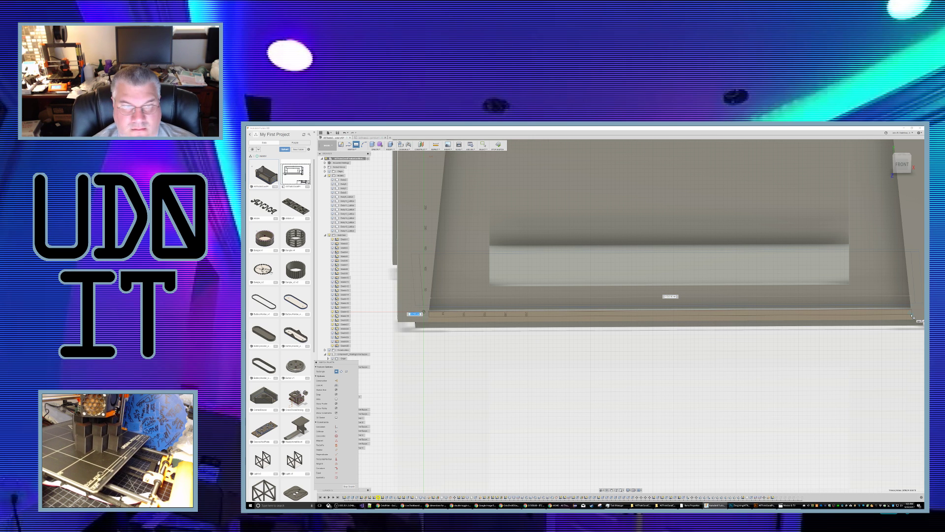
{"action": "type", "text": "1"}
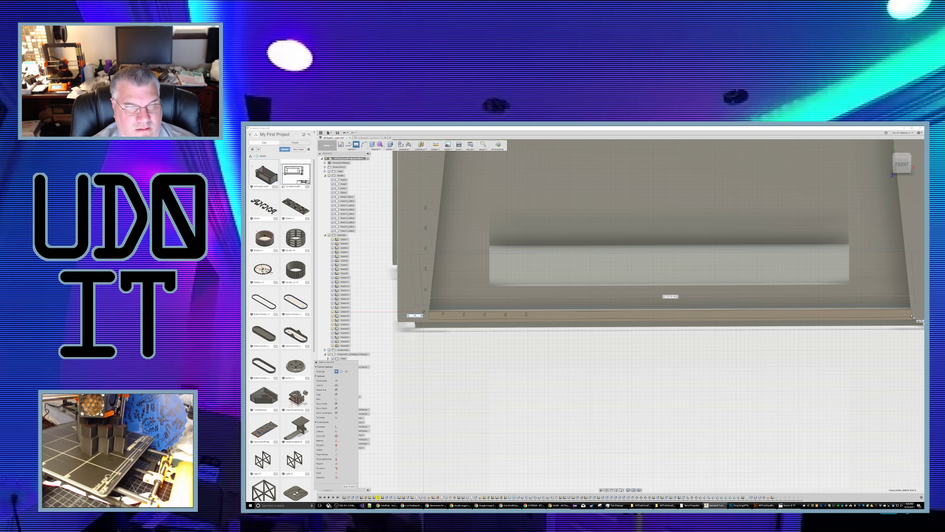
{"action": "key", "text": "Return"}
{"action": "key", "text": "Escape"}
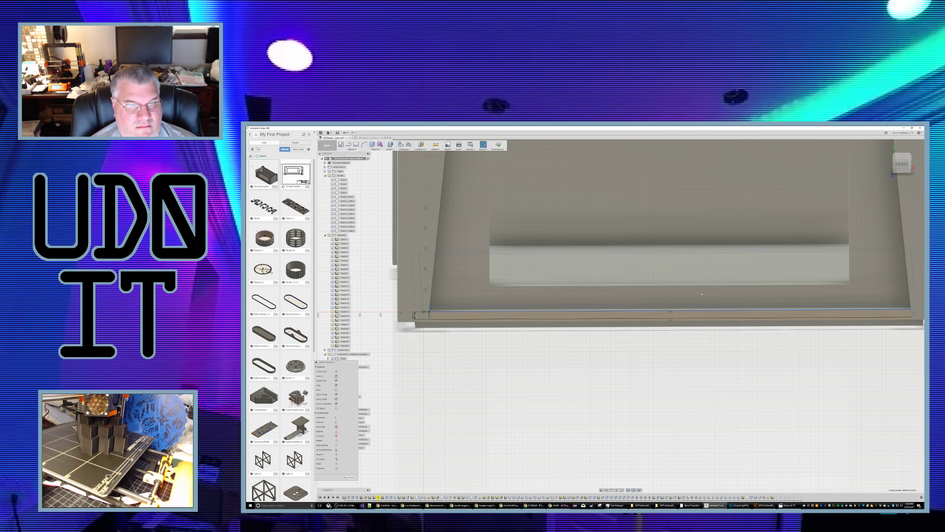
Step: Move the sketched rectangle point to point so its end meets the strip's corner at the left bracket's inner edge, and finish the sketch
{"action": "scroll", "coordinate": [446, 320], "scroll_direction": "down", "scroll_amount": 2}
{"action": "scroll", "coordinate": [446, 320], "scroll_direction": "up", "scroll_amount": 5}
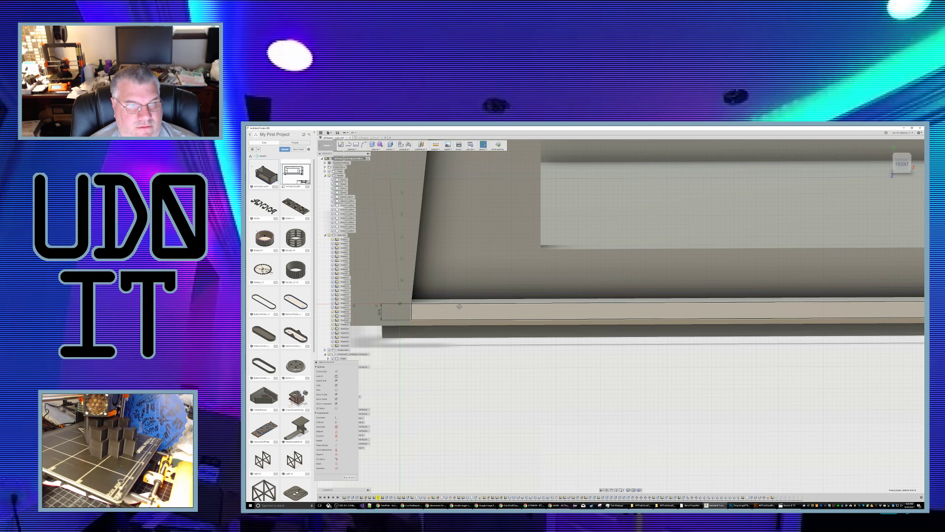
{"action": "left_click", "coordinate": [458, 306]}
{"action": "mouse_move", "coordinate": [459, 307]}
{"action": "middle_mouse_down", "text": "shift"}
{"action": "mouse_move", "coordinate": [428, 316]}
{"action": "mouse_move", "coordinate": [450, 306]}
{"action": "middle_mouse_up", "text": "shift"}
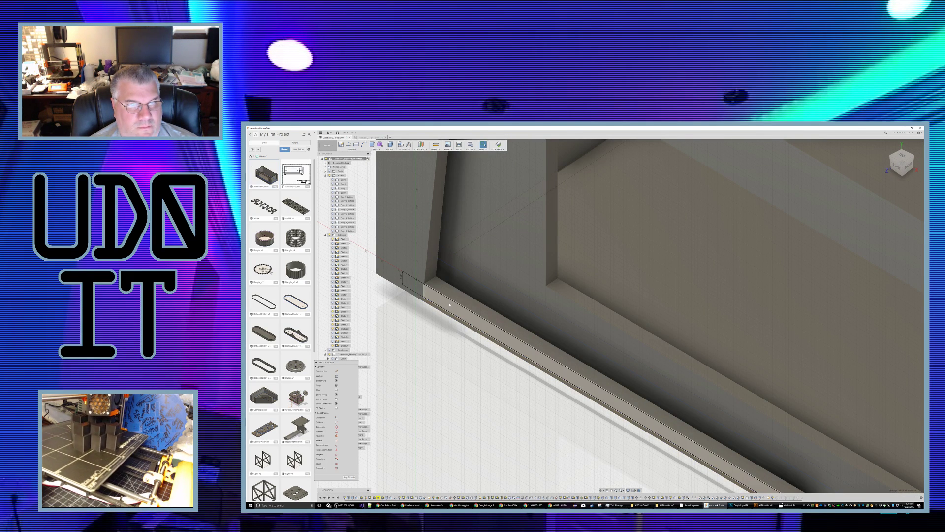
{"action": "right_click", "coordinate": [449, 306]}
{"action": "left_click", "coordinate": [434, 308]}
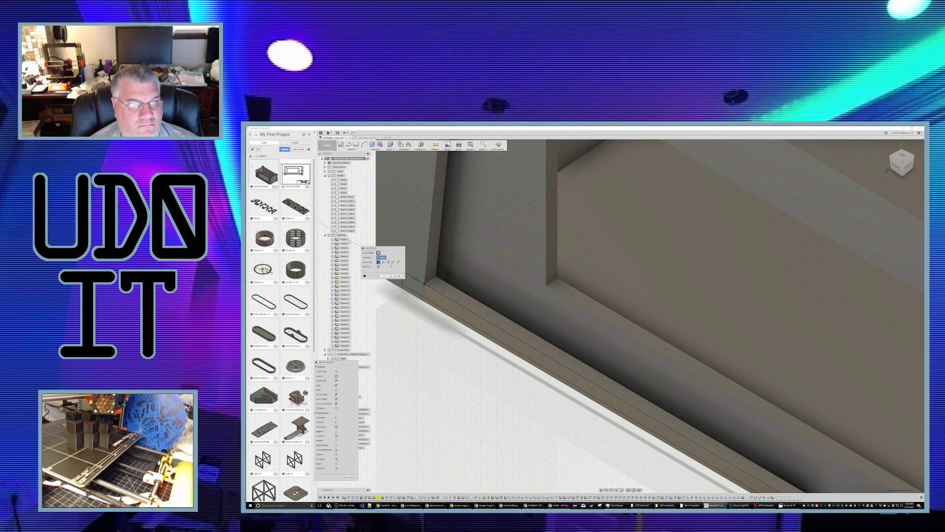
{"action": "left_click", "coordinate": [393, 262]}
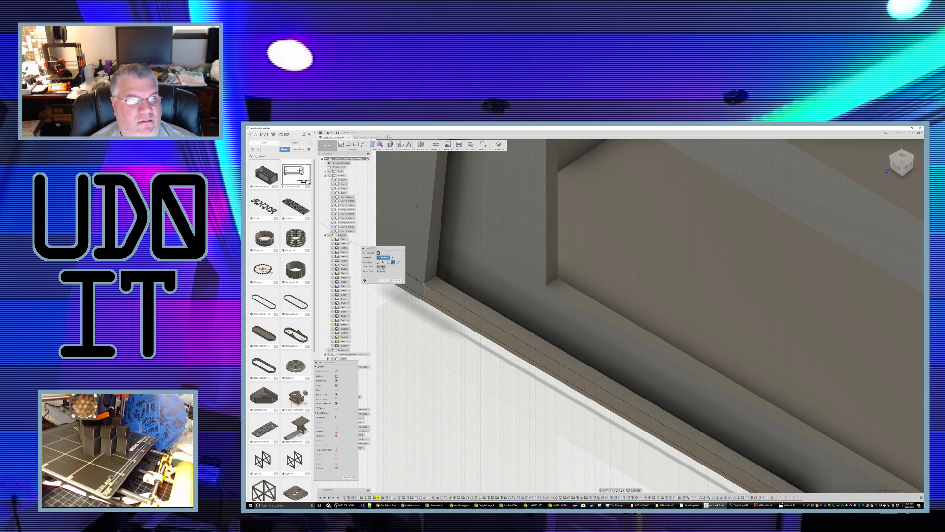
{"action": "left_click", "coordinate": [424, 284]}
{"action": "left_click", "coordinate": [447, 292]}
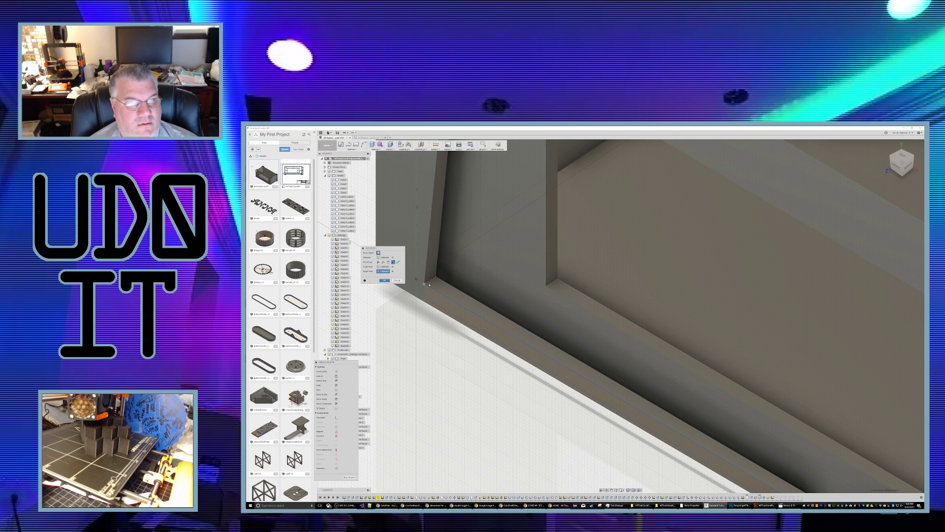
{"action": "key", "text": "Return"}
{"action": "middle_click_drag", "start_coordinate": [475, 312], "coordinate": [502, 150], "text": "shift"}
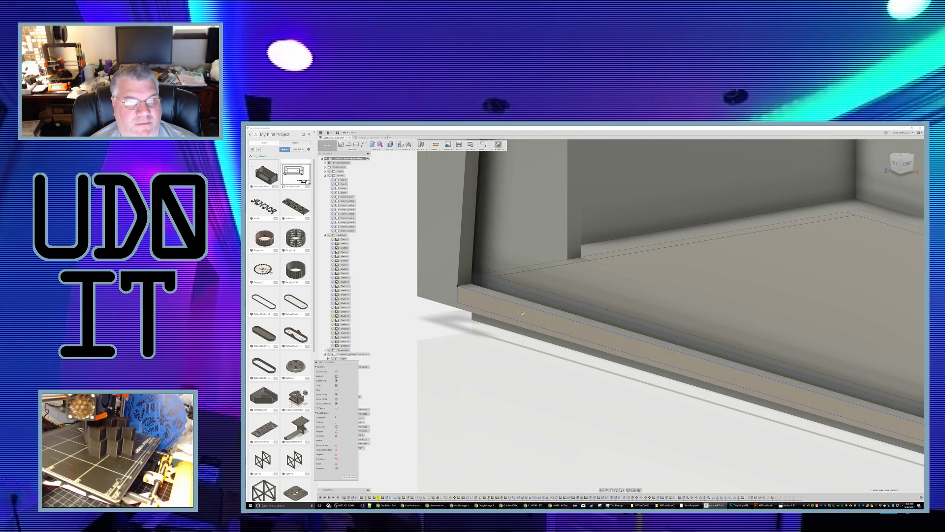
{"action": "left_click", "coordinate": [498, 145]}
Step: Examine the narrow strip and the gap between it and the front wall near the corner bracket
{"action": "middle_click_drag", "start_coordinate": [485, 309], "coordinate": [499, 325], "text": "shift"}
{"action": "left_click", "coordinate": [502, 326]}
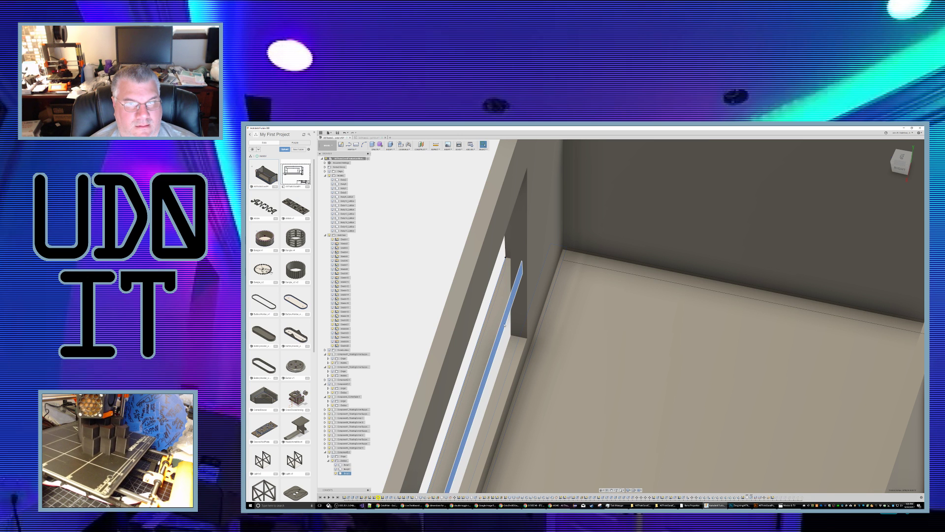
{"action": "scroll", "coordinate": [504, 325], "scroll_direction": "up", "scroll_amount": 10}
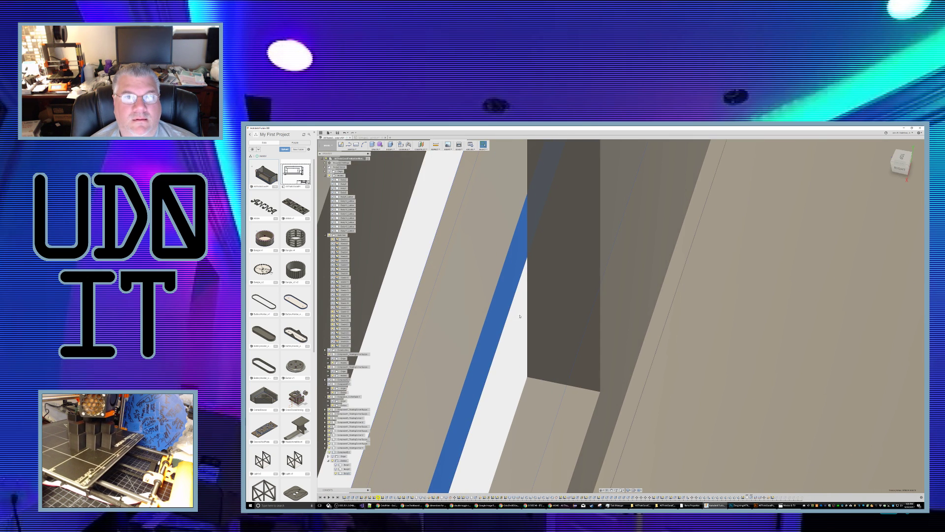
{"action": "scroll", "coordinate": [518, 319], "scroll_direction": "up", "scroll_amount": 5}
{"action": "scroll", "coordinate": [526, 303], "scroll_direction": "down", "scroll_amount": 5}
{"action": "middle_click_drag", "start_coordinate": [526, 303], "coordinate": [541, 300], "text": "shift"}
{"action": "scroll", "coordinate": [561, 338], "scroll_direction": "down", "scroll_amount": 6}
{"action": "middle_click_drag", "start_coordinate": [605, 363], "coordinate": [644, 379], "text": "shift"}
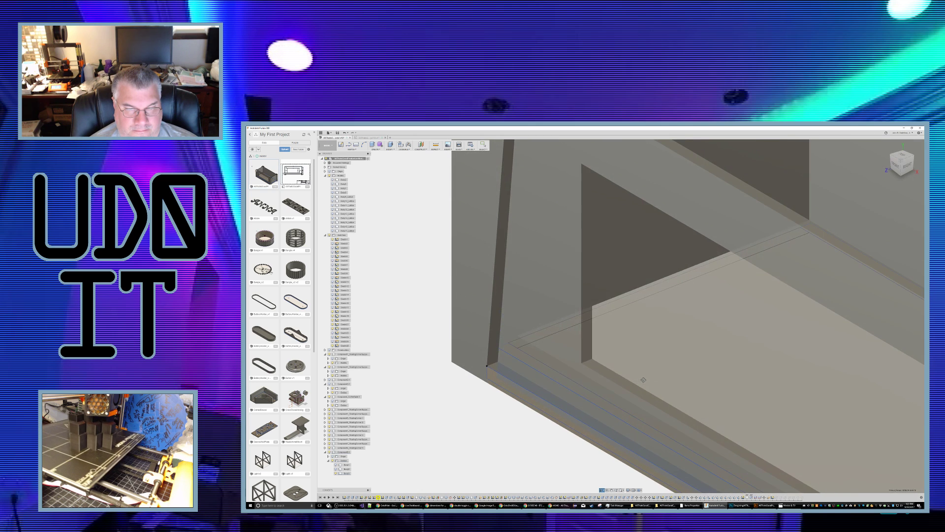
Step: Start extruding the sketch profile on the lower strip's front, choose Join as the operation, and pull it inward toward the box wall
{"action": "left_click", "coordinate": [504, 383]}
{"action": "left_click", "coordinate": [504, 382]}
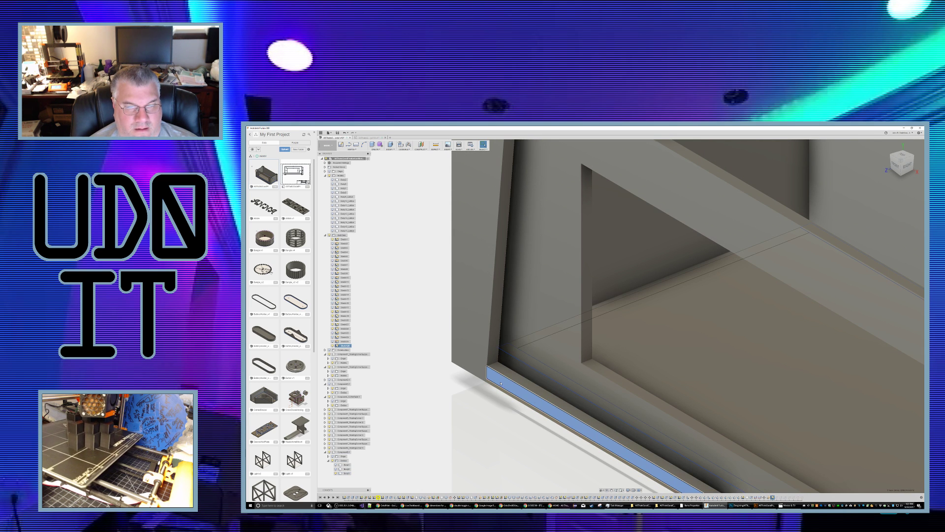
{"action": "right_click", "coordinate": [500, 383]}
{"action": "left_click", "coordinate": [495, 397]}
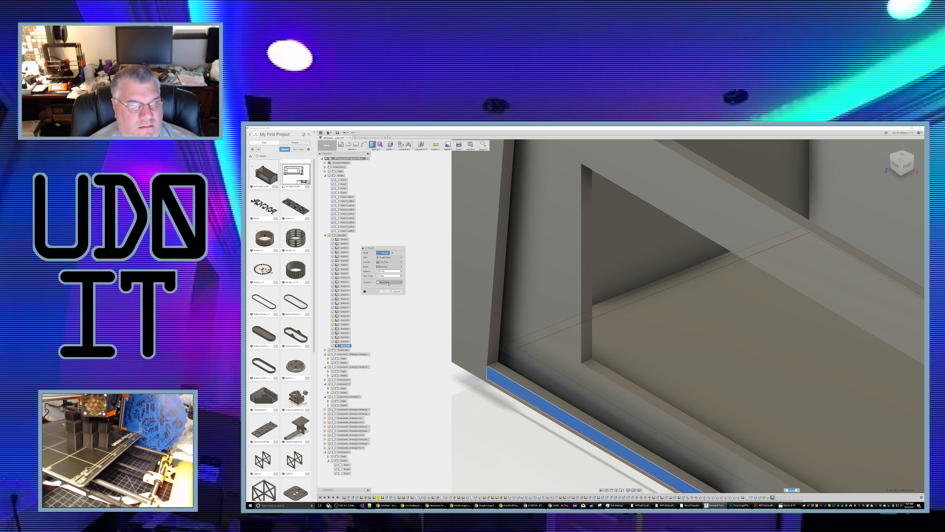
{"action": "left_click", "coordinate": [387, 283]}
{"action": "left_click", "coordinate": [383, 287]}
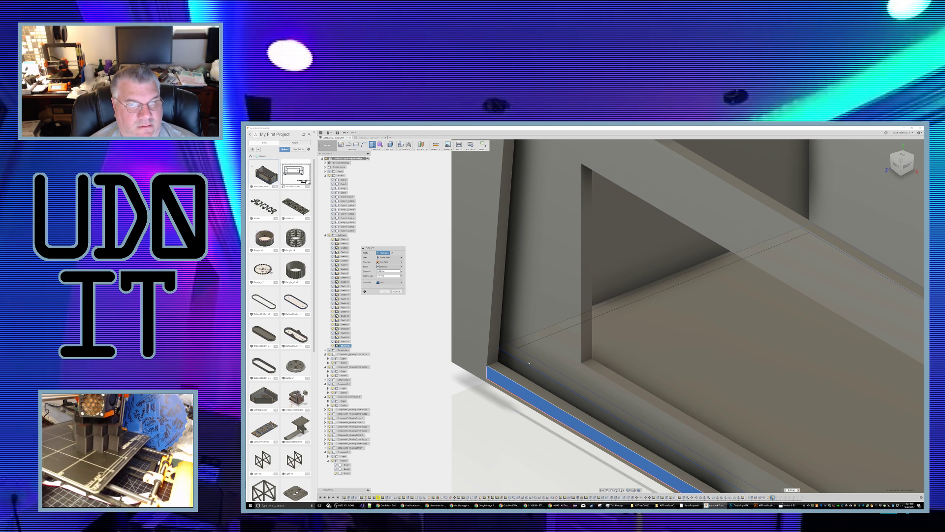
{"action": "middle_click_drag", "start_coordinate": [792, 449], "coordinate": [638, 294]}
{"action": "left_click_drag", "start_coordinate": [605, 379], "coordinate": [614, 375]}
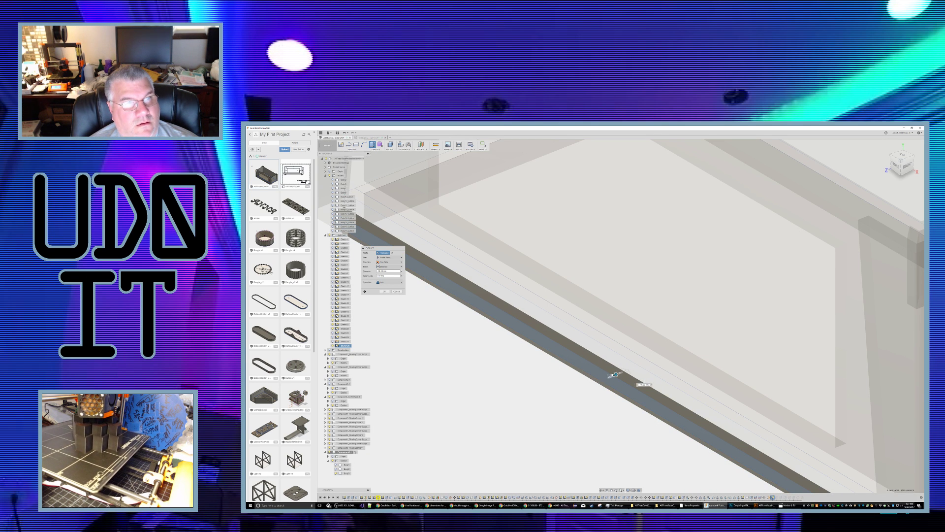
Step: Set the extrusion's extent to To Object, pick the face across the gap beside the front wall, and complete the extrusion
{"action": "mouse_move", "coordinate": [614, 376]}
{"action": "middle_mouse_down", "text": "shift"}
{"action": "mouse_move", "coordinate": [632, 341]}
{"action": "mouse_move", "coordinate": [660, 363]}
{"action": "middle_mouse_up", "text": "shift"}
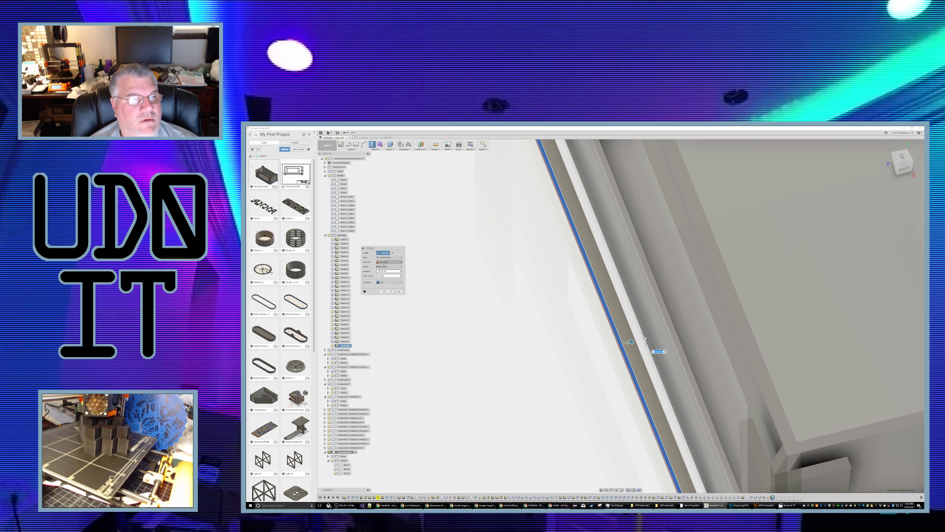
{"action": "left_click", "coordinate": [389, 266]}
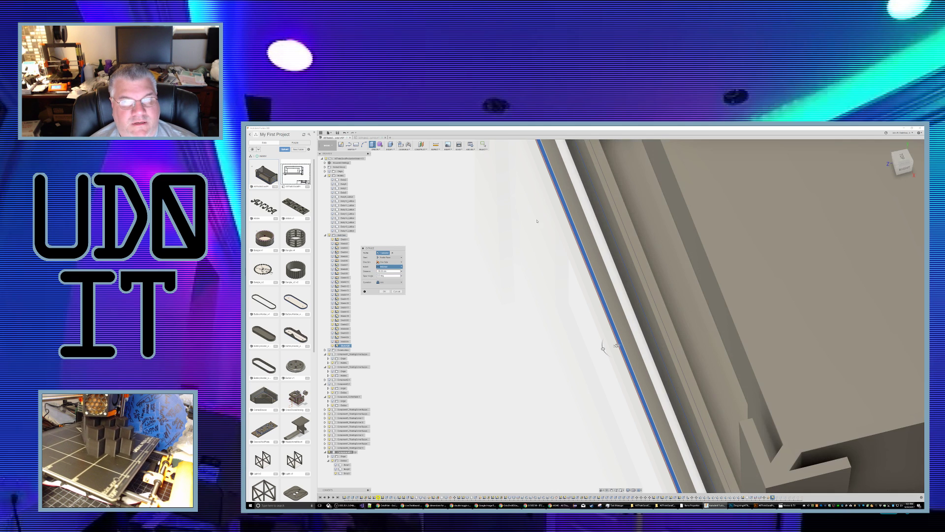
{"action": "left_click", "coordinate": [386, 276]}
{"action": "scroll", "coordinate": [566, 364], "scroll_direction": "down", "scroll_amount": 3}
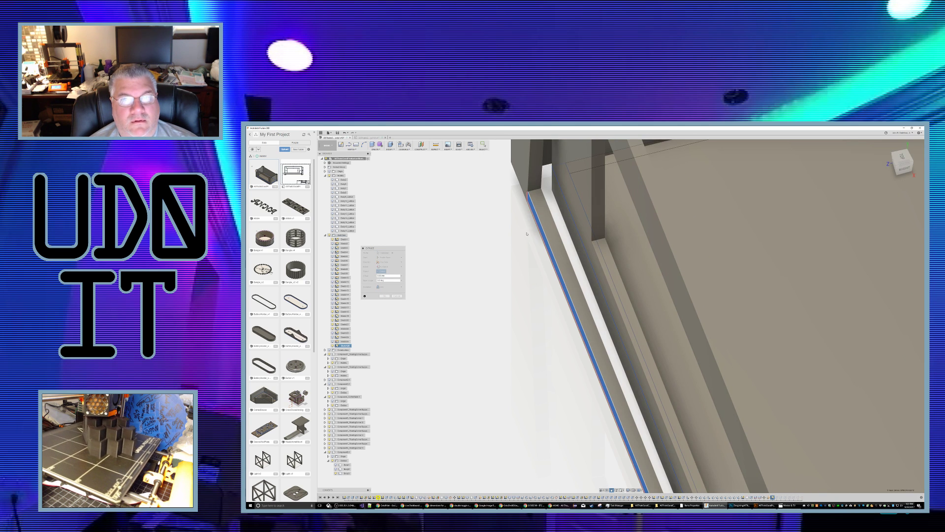
{"action": "scroll", "coordinate": [529, 237], "scroll_direction": "down", "scroll_amount": 3}
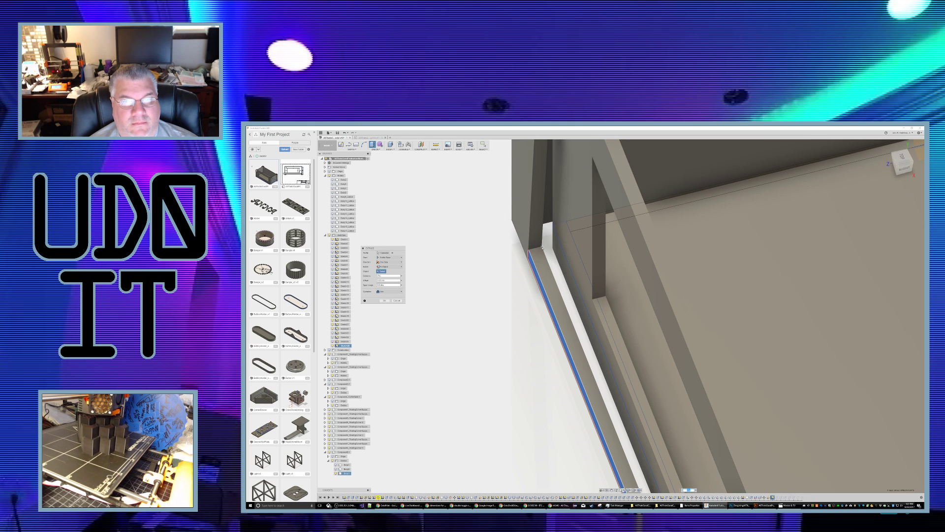
{"action": "left_click", "coordinate": [553, 251]}
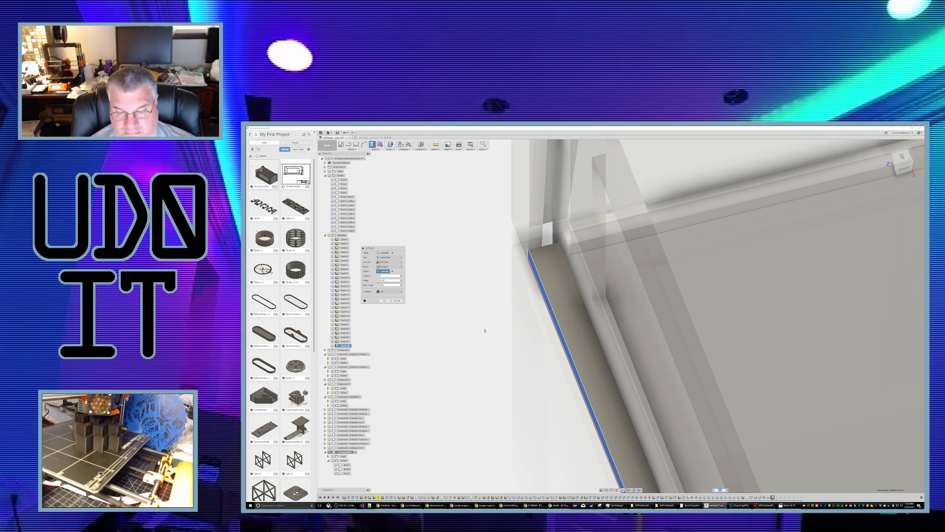
{"action": "key", "text": "Return"}
Step: Inspect the widened trim strip from the front, above, beneath and the side, including its upper face and its ends at the bracket
{"action": "middle_click_drag", "start_coordinate": [533, 367], "coordinate": [543, 360], "text": "shift"}
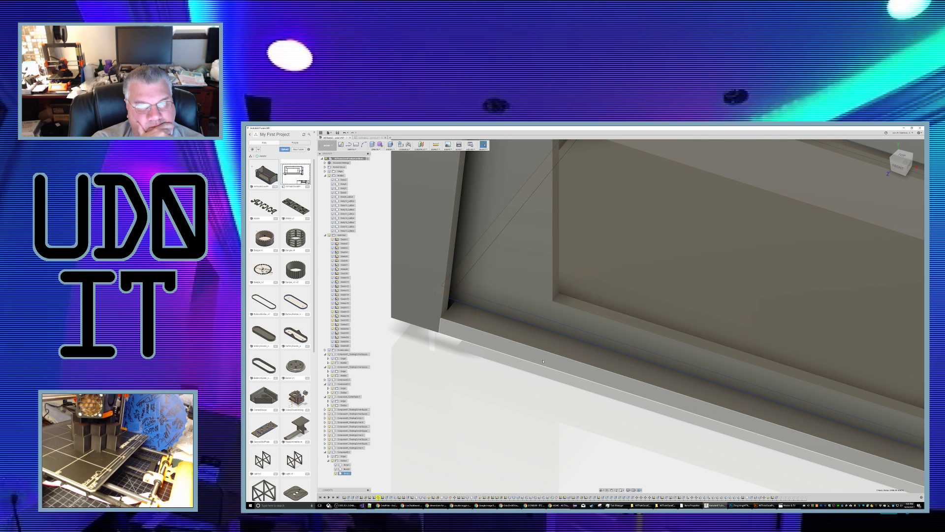
{"action": "left_click", "coordinate": [503, 391]}
{"action": "middle_click_drag", "start_coordinate": [548, 391], "coordinate": [555, 379], "text": "shift"}
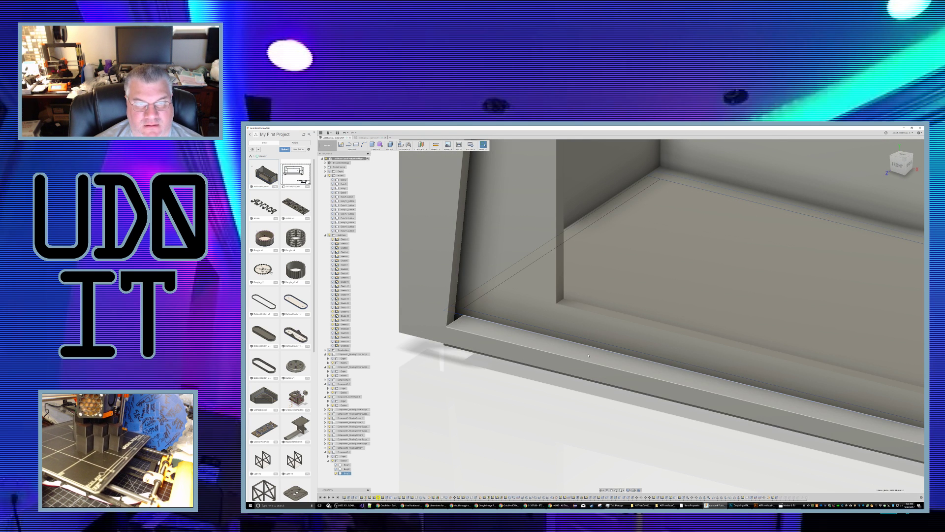
{"action": "left_click", "coordinate": [550, 341]}
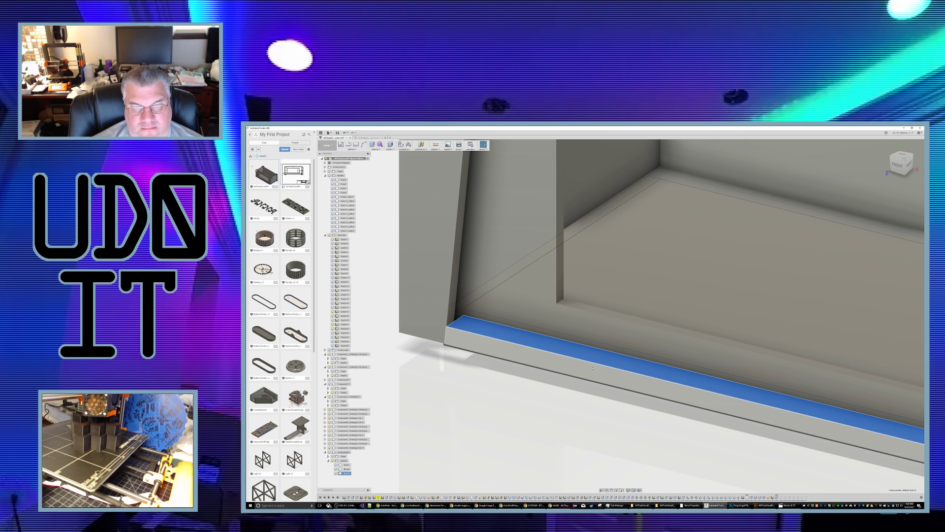
{"action": "middle_click_drag", "start_coordinate": [608, 366], "coordinate": [604, 430], "text": "shift"}
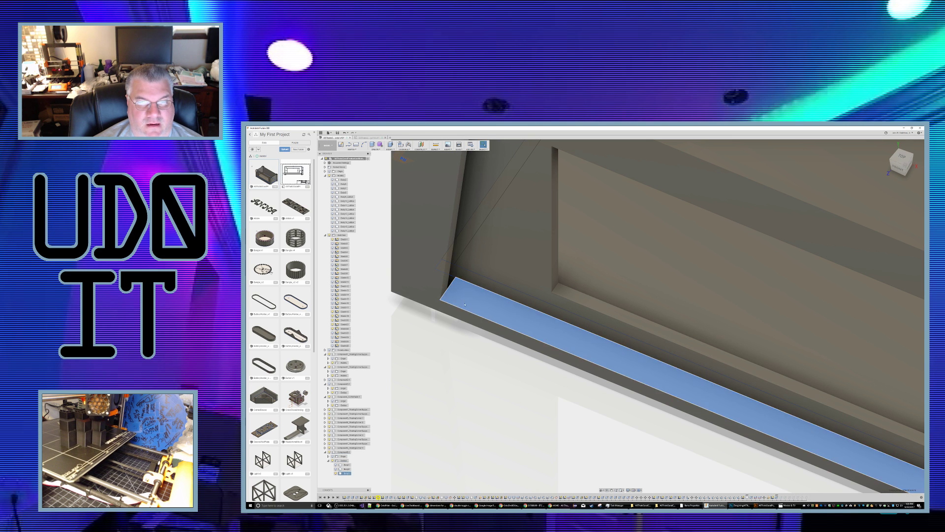
{"action": "middle_click_drag", "start_coordinate": [610, 393], "coordinate": [615, 351], "text": "shift"}
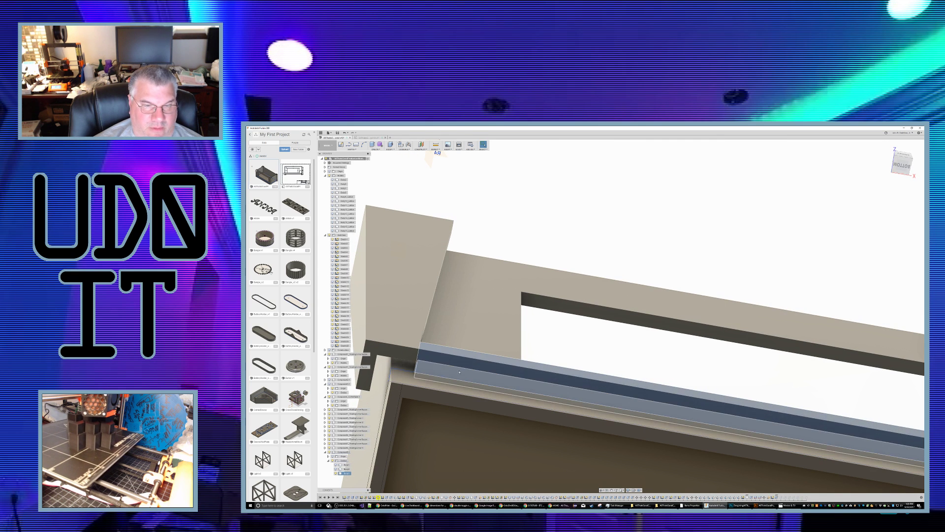
{"action": "middle_click_drag", "start_coordinate": [635, 394], "coordinate": [591, 412], "text": "shift"}
{"action": "middle_click_drag", "start_coordinate": [643, 379], "coordinate": [601, 305], "text": "shift"}
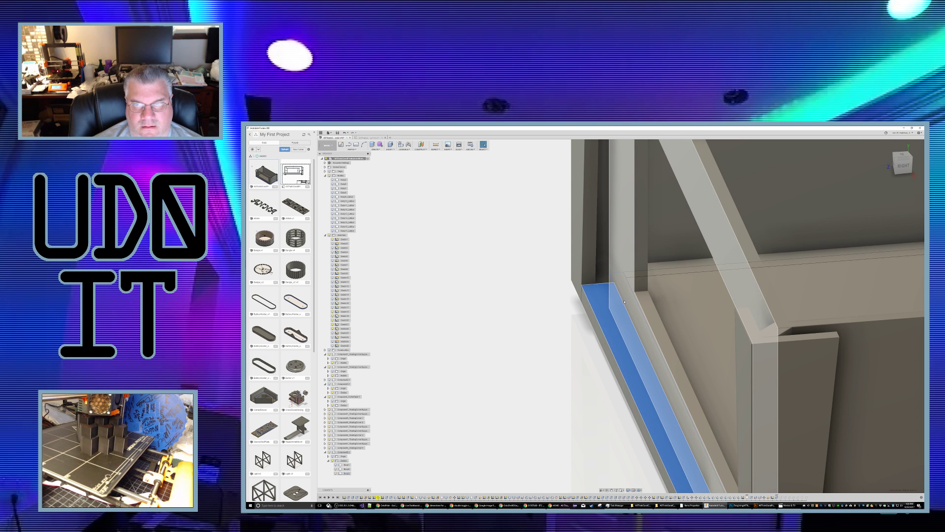
{"action": "middle_click_drag", "start_coordinate": [564, 353], "coordinate": [555, 306], "text": "shift"}
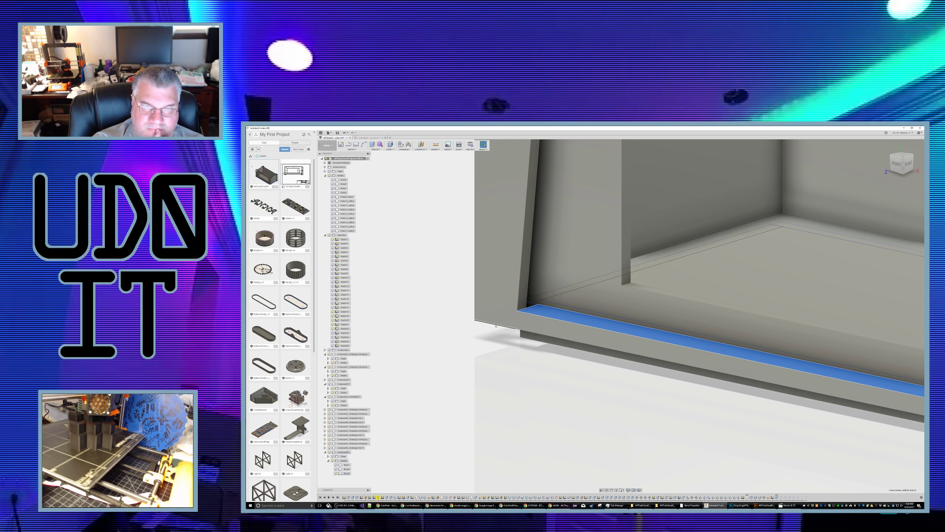
{"action": "mouse_move", "coordinate": [468, 324]}
{"action": "middle_mouse_down", "text": "shift"}
{"action": "mouse_move", "coordinate": [492, 323]}
{"action": "mouse_move", "coordinate": [472, 324]}
{"action": "middle_mouse_up", "text": "shift"}
{"action": "key", "text": "Escape"}
{"action": "scroll", "coordinate": [518, 352], "scroll_direction": "down", "scroll_amount": 8}
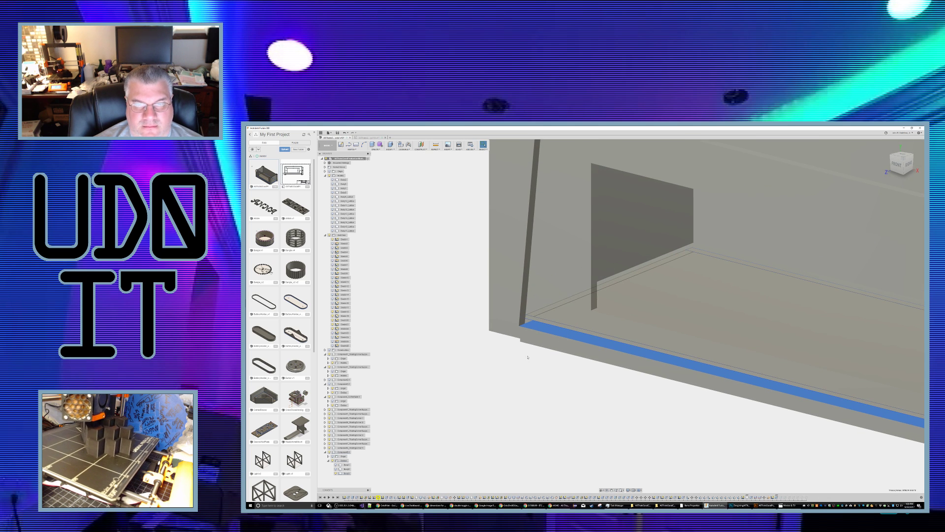
Step: Select the underside face of the trim strip along the lower front wall and start projecting geometry in a sketch on it
{"action": "scroll", "coordinate": [603, 376], "scroll_direction": "down", "scroll_amount": 1}
{"action": "middle_click_drag", "start_coordinate": [603, 376], "coordinate": [559, 368]}
{"action": "middle_click_drag", "start_coordinate": [558, 373], "coordinate": [564, 372], "text": "shift"}
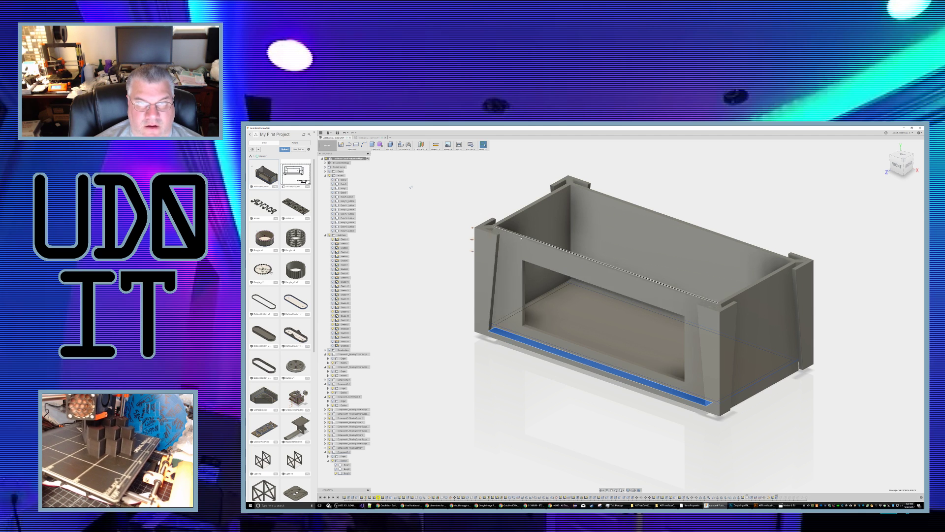
{"action": "middle_click_drag", "start_coordinate": [552, 389], "coordinate": [514, 378], "text": "shift"}
{"action": "left_click", "coordinate": [493, 338]}
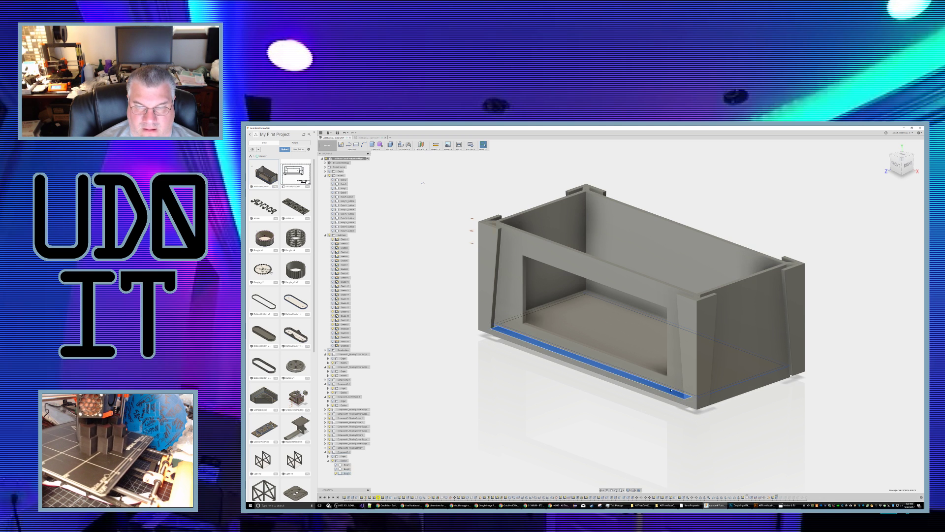
{"action": "middle_click_drag", "start_coordinate": [660, 425], "coordinate": [682, 393], "text": "shift"}
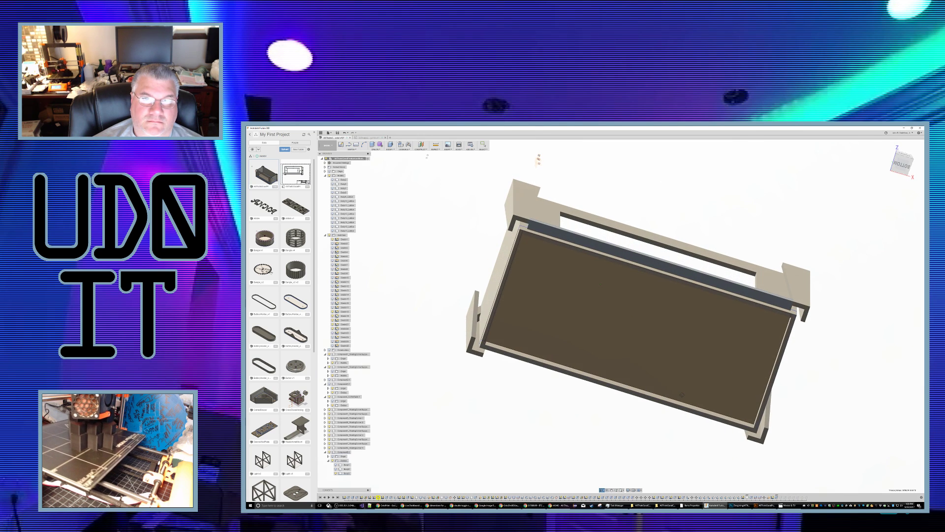
{"action": "left_click", "coordinate": [536, 231]}
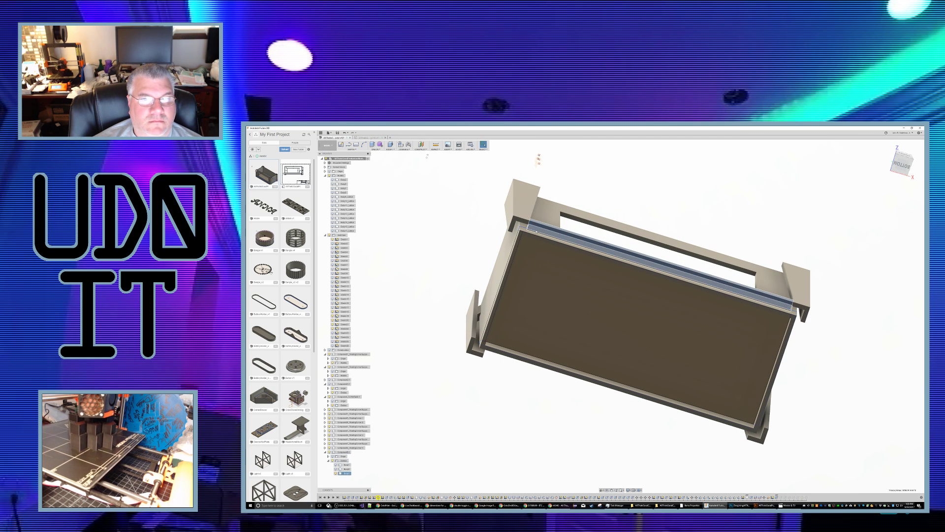
{"action": "left_click", "coordinate": [536, 231]}
{"action": "left_click", "coordinate": [537, 230]}
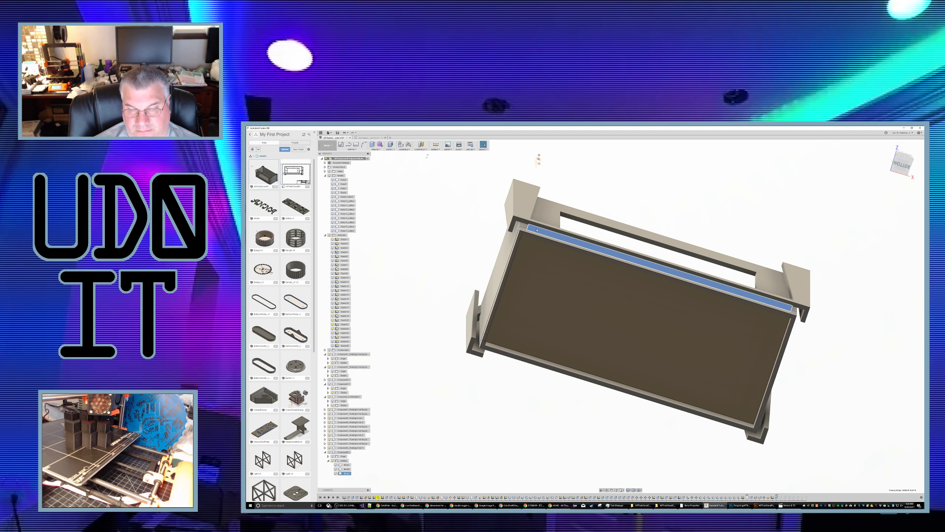
{"action": "key", "text": "p"}
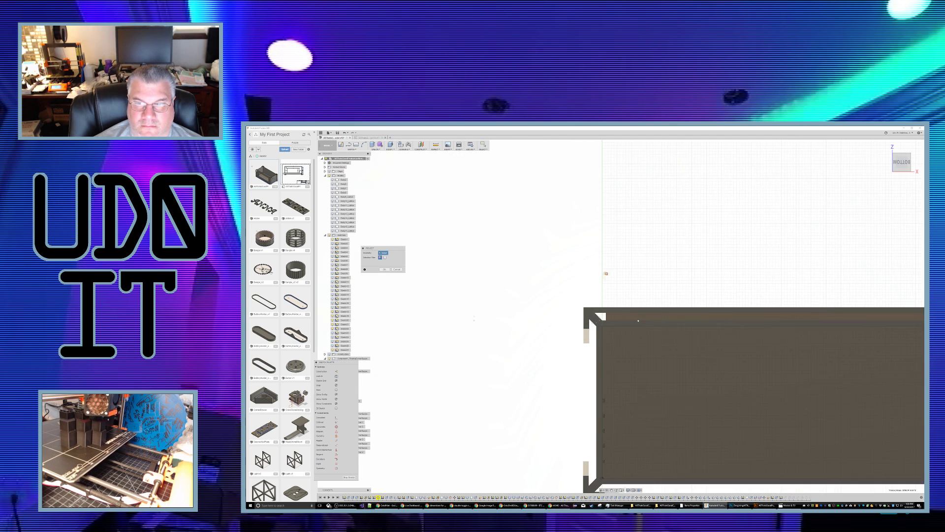
Step: Draw a narrow rectangle along the strip's underside from one end to the other and finish the sketch
{"action": "scroll", "coordinate": [638, 321], "scroll_direction": "up", "scroll_amount": 4}
{"action": "left_click", "coordinate": [356, 145]}
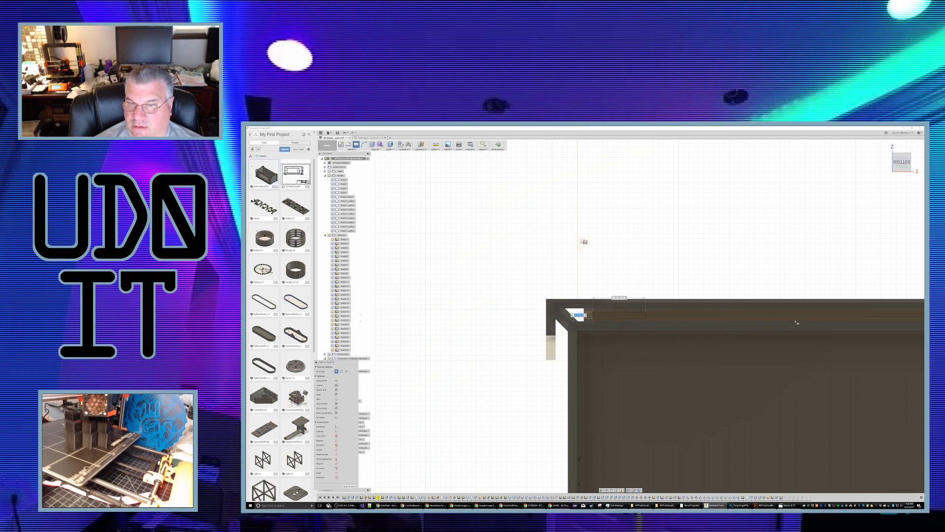
{"action": "middle_click_drag", "start_coordinate": [879, 316], "coordinate": [592, 305]}
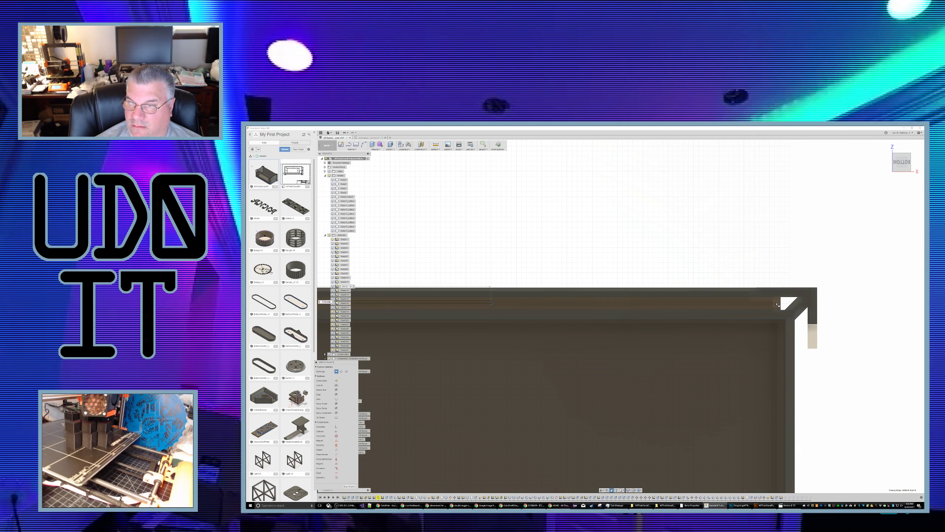
{"action": "left_click", "coordinate": [779, 307]}
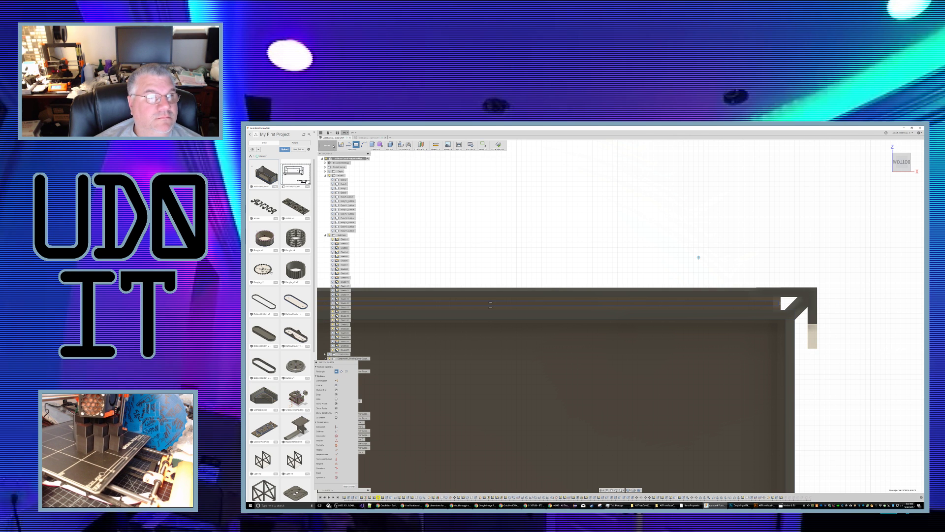
{"action": "left_click", "coordinate": [500, 144]}
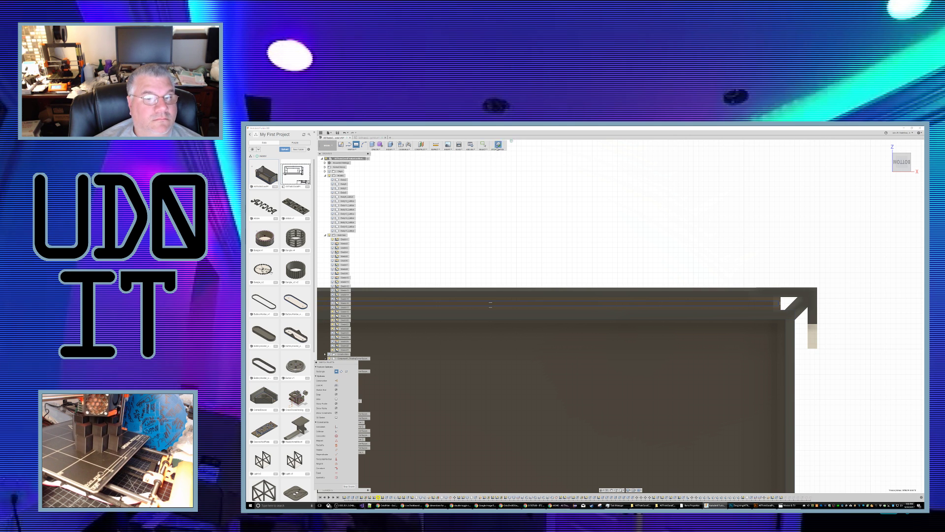
Step: Extrude the narrow rectangle on the strip's underside by a distance of 10
{"action": "right_click", "coordinate": [452, 303]}
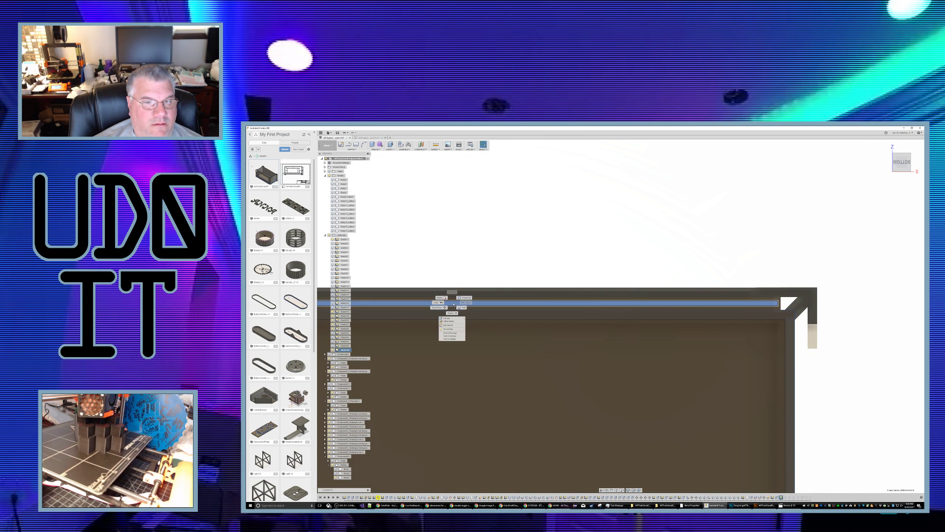
{"action": "left_click", "coordinate": [448, 319]}
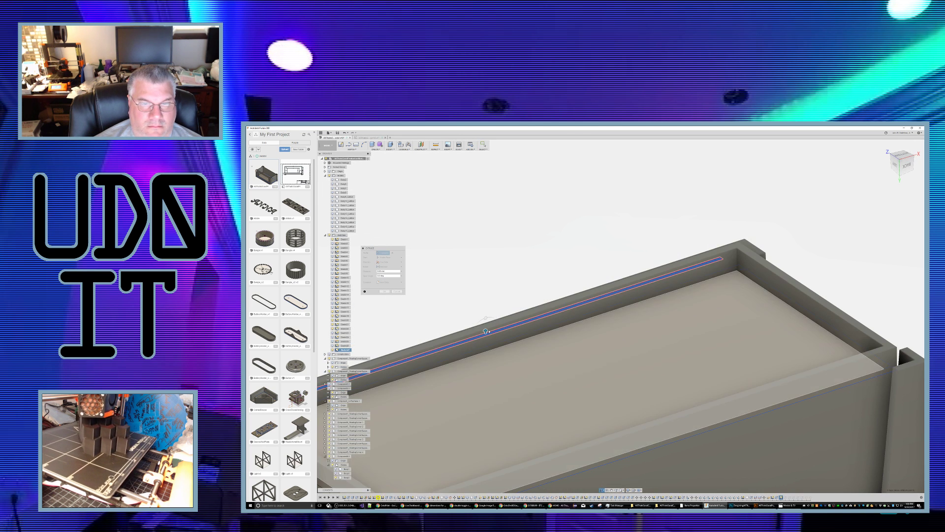
{"action": "left_click_drag", "start_coordinate": [486, 332], "coordinate": [486, 331]}
{"action": "type", "text": "10"}
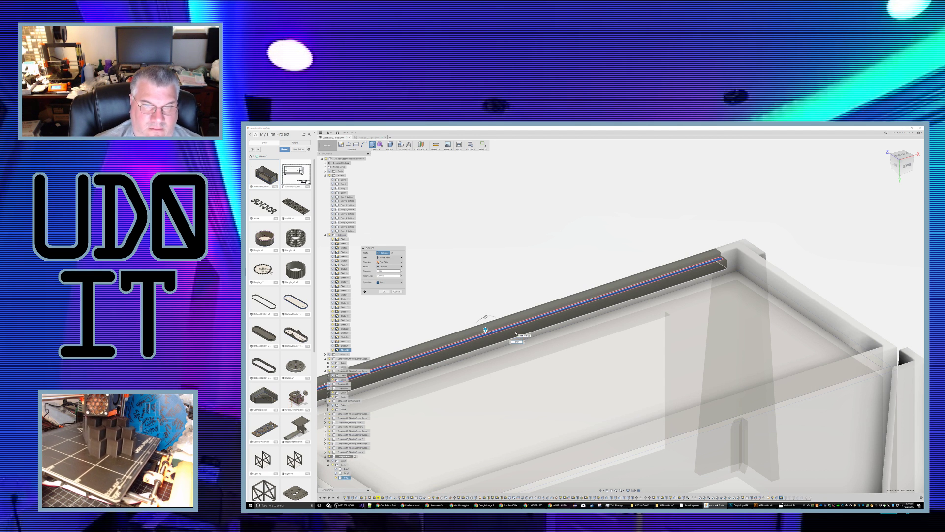
{"action": "key", "text": "Return"}
Step: Select the long face of the lower front strip, open its appearance settings and search the appearance library for LED materials
{"action": "middle_click_drag", "start_coordinate": [515, 333], "coordinate": [534, 306], "text": "shift"}
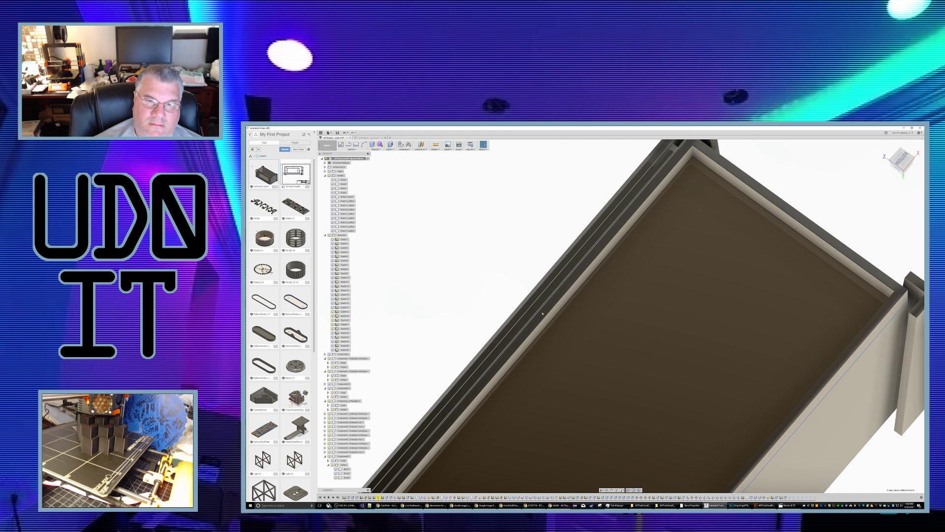
{"action": "middle_click_drag", "start_coordinate": [543, 313], "coordinate": [541, 268], "text": "shift"}
{"action": "left_click", "coordinate": [541, 268]}
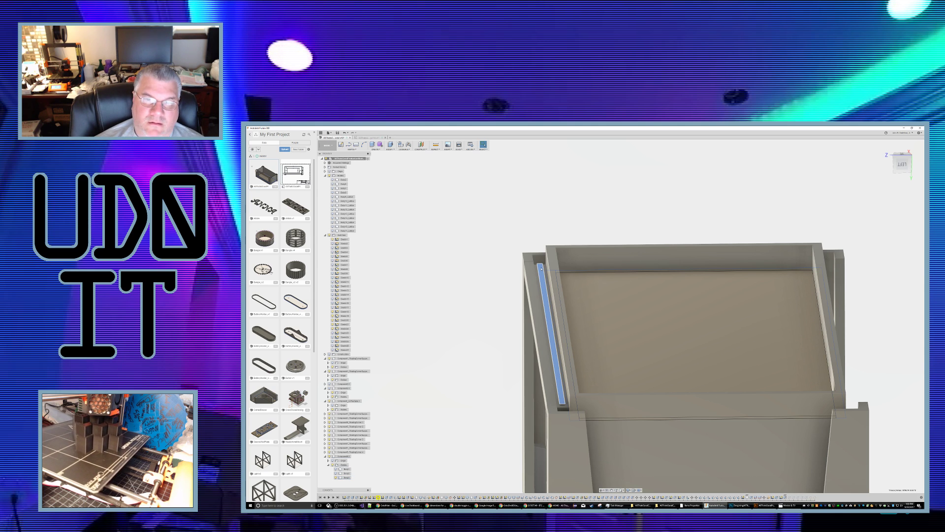
{"action": "right_click", "coordinate": [541, 268]}
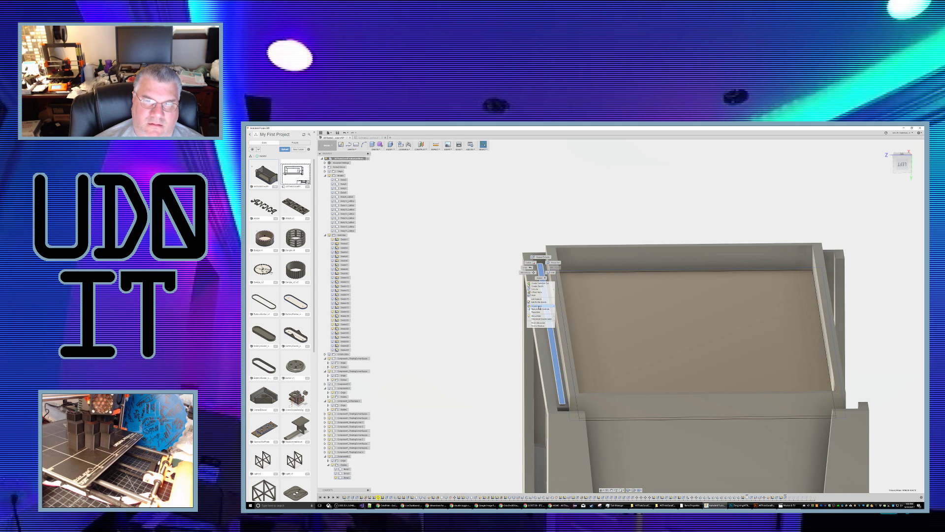
{"action": "left_click", "coordinate": [539, 307]}
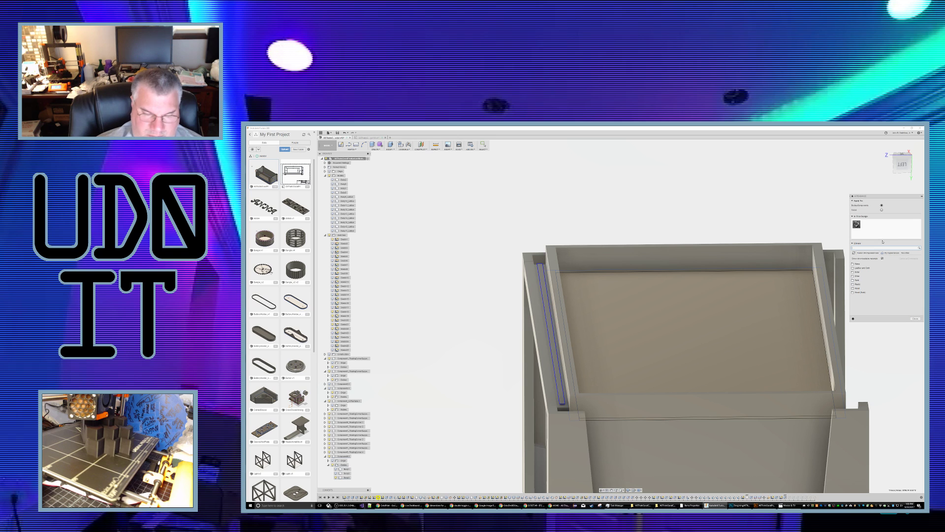
{"action": "key", "text": "Return"}
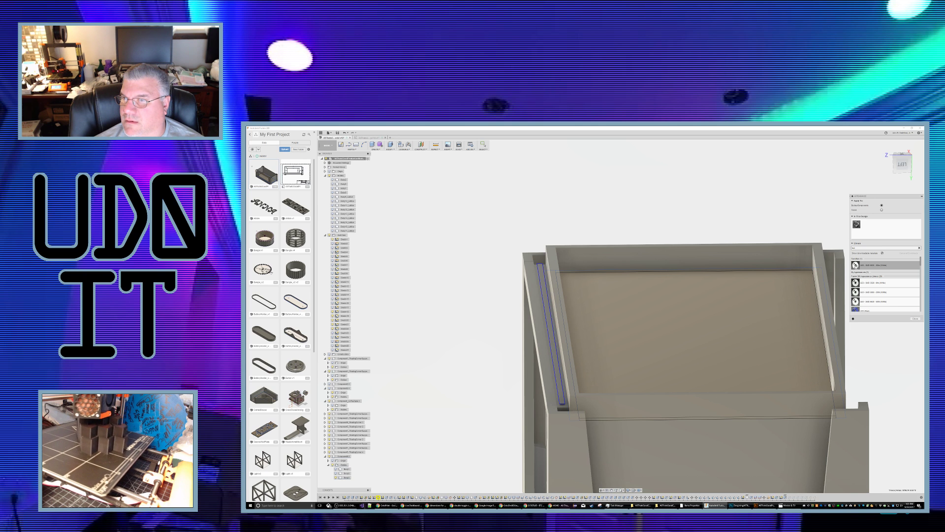
Step: Add the white LED appearance to the design and apply it to the lower front strip
{"action": "left_click_drag", "start_coordinate": [856, 265], "coordinate": [868, 220]}
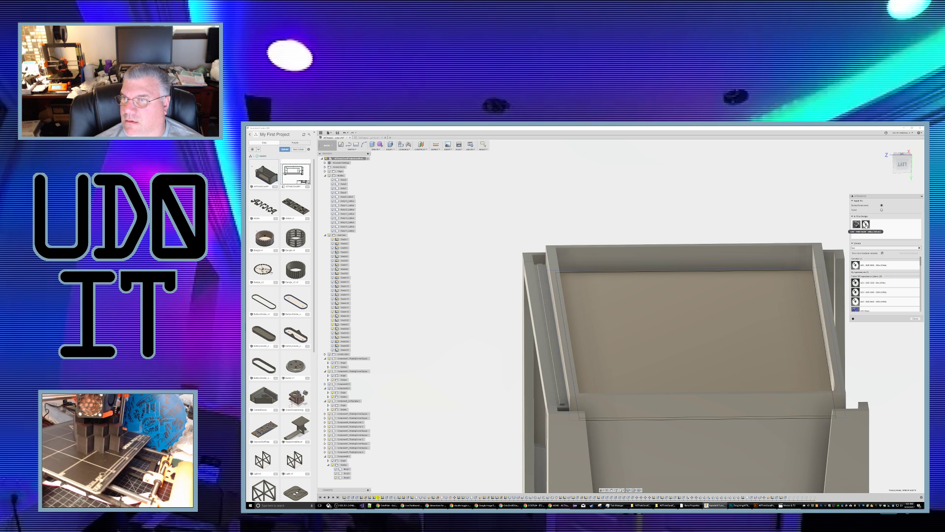
{"action": "left_click_drag", "start_coordinate": [867, 226], "coordinate": [542, 276]}
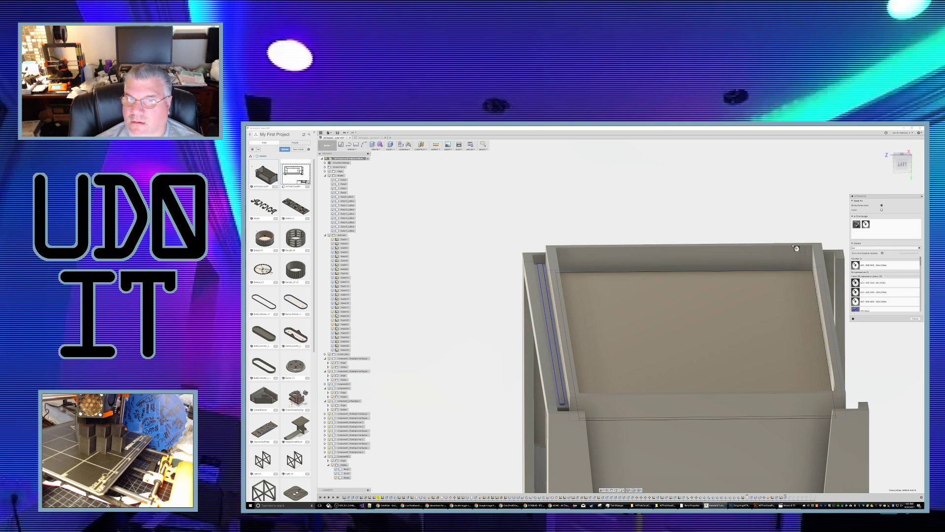
{"action": "left_click_drag", "start_coordinate": [546, 285], "coordinate": [546, 285]}
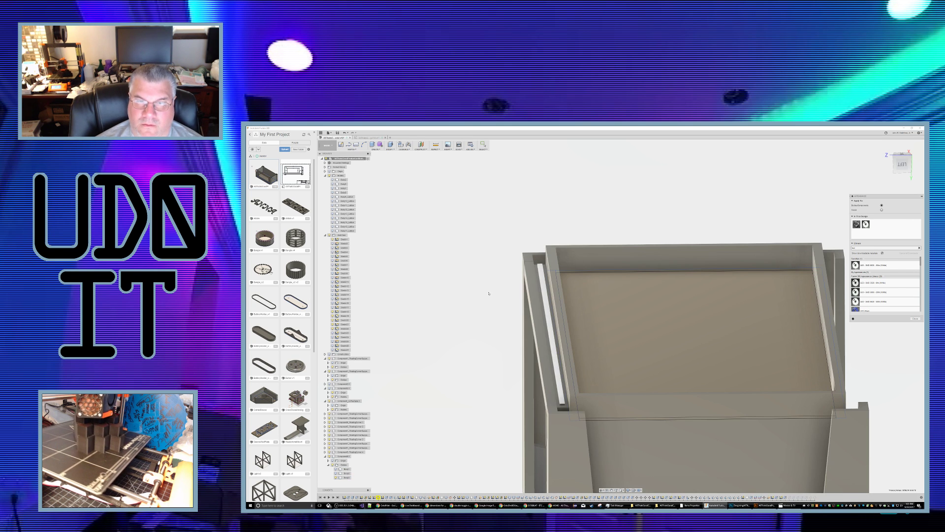
Step: Set the visual style to Shaded with Visible Edges Only and inspect the strip's glow beneath the front wall
{"action": "mouse_move", "coordinate": [486, 293]}
{"action": "middle_mouse_down", "text": "shift"}
{"action": "mouse_move", "coordinate": [520, 279]}
{"action": "mouse_move", "coordinate": [489, 255]}
{"action": "mouse_move", "coordinate": [490, 224]}
{"action": "mouse_move", "coordinate": [567, 240]}
{"action": "mouse_move", "coordinate": [573, 224]}
{"action": "mouse_move", "coordinate": [586, 256]}
{"action": "middle_mouse_up", "text": "shift"}
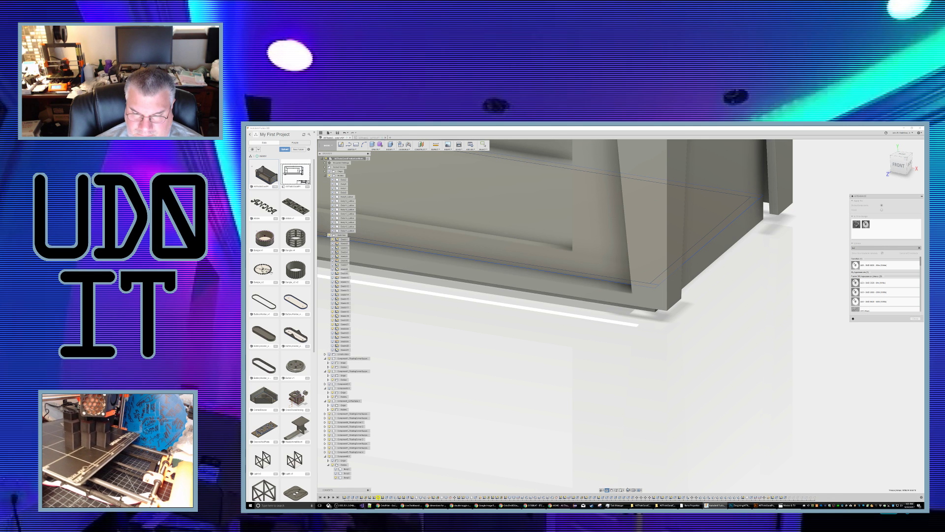
{"action": "left_click", "coordinate": [629, 491]}
{"action": "mouse_move", "coordinate": [638, 467]}
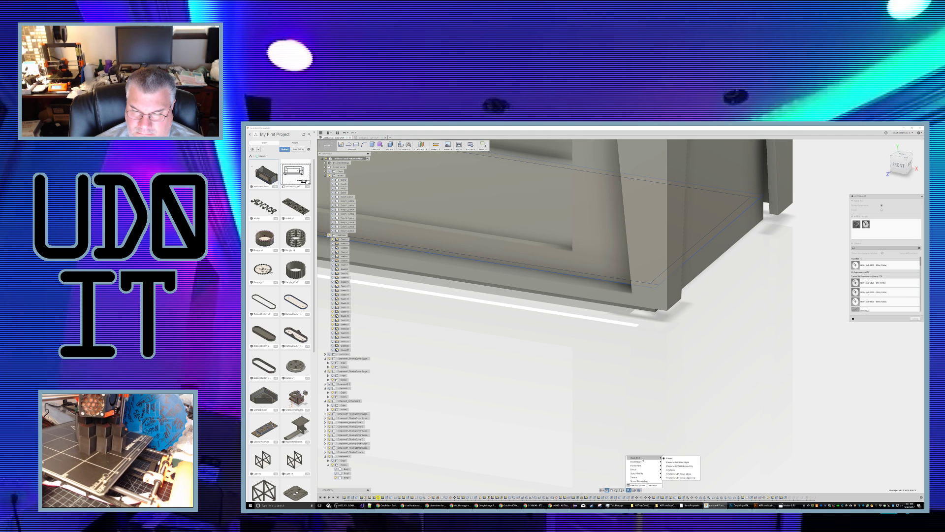
{"action": "left_click", "coordinate": [688, 466]}
{"action": "middle_click_drag", "start_coordinate": [565, 309], "coordinate": [630, 357]}
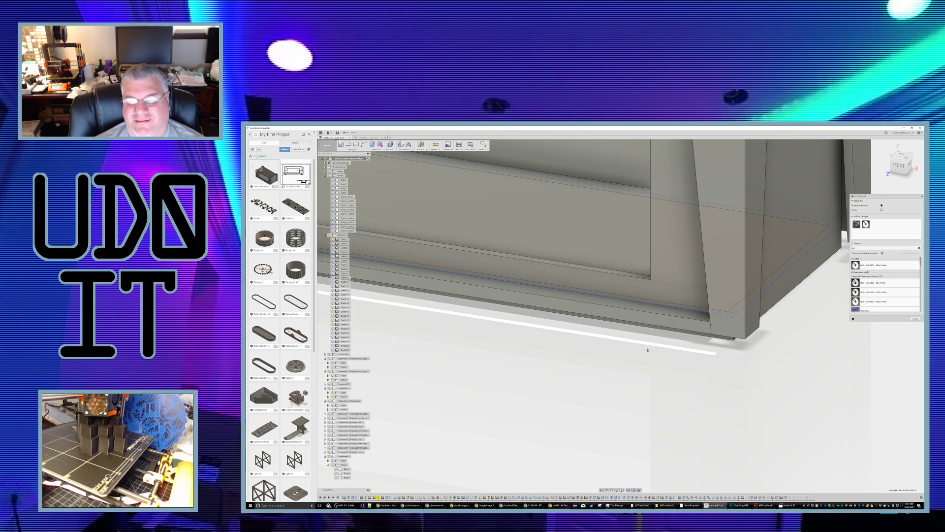
{"action": "scroll", "coordinate": [613, 347], "scroll_direction": "up", "scroll_amount": 2}
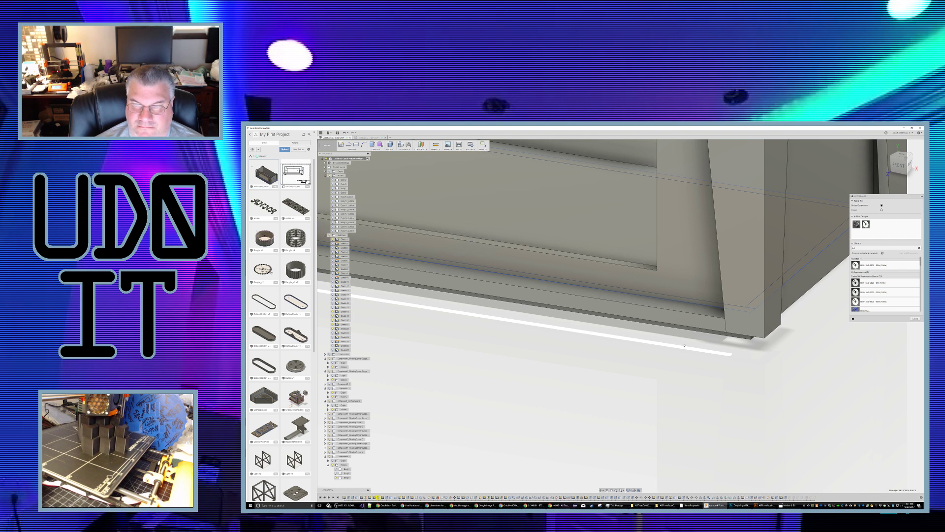
{"action": "scroll", "coordinate": [683, 346], "scroll_direction": "up", "scroll_amount": 2}
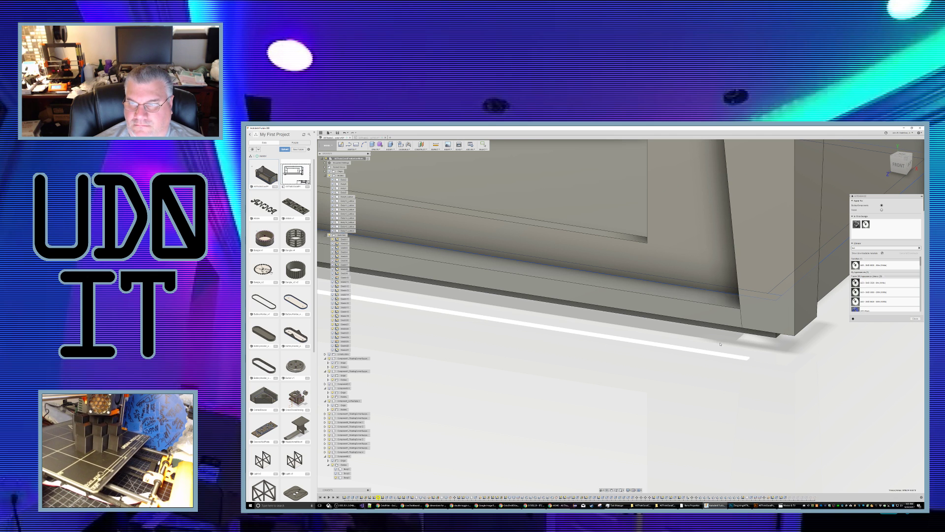
{"action": "scroll", "coordinate": [742, 343], "scroll_direction": "up", "scroll_amount": 2}
Step: Toggle two bodies' visibility to check the parts, and apply the white LED appearance to the upright strip inside the front corner bracket
{"action": "middle_click_drag", "start_coordinate": [552, 309], "coordinate": [341, 333], "text": "shift"}
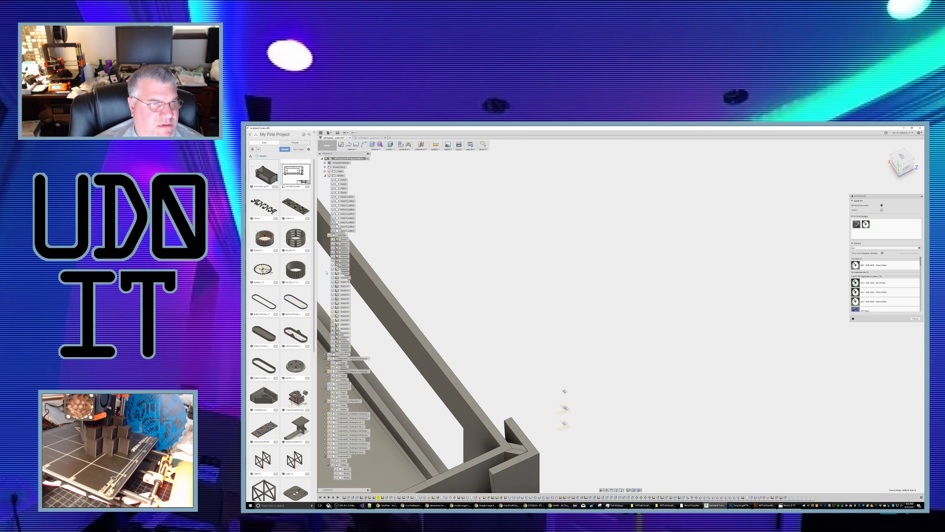
{"action": "middle_click_drag", "start_coordinate": [552, 359], "coordinate": [760, 176]}
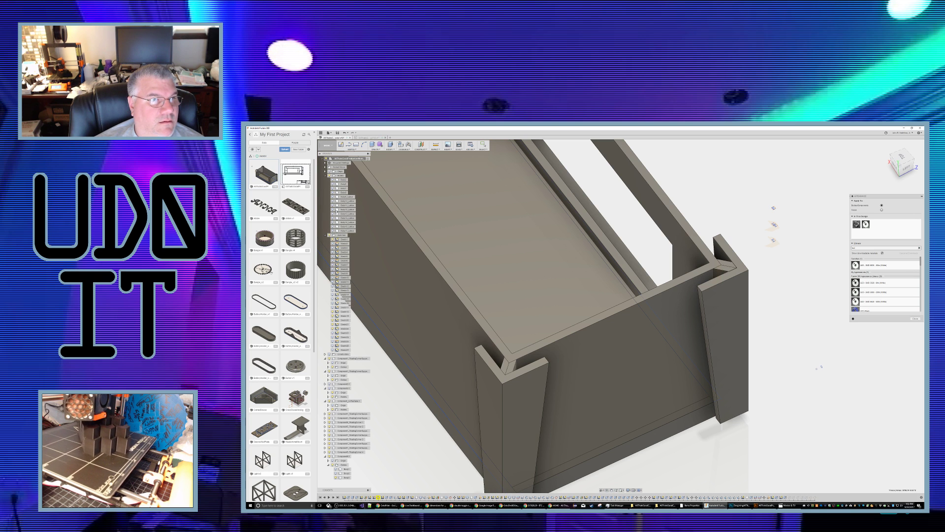
{"action": "left_click", "coordinate": [333, 193]}
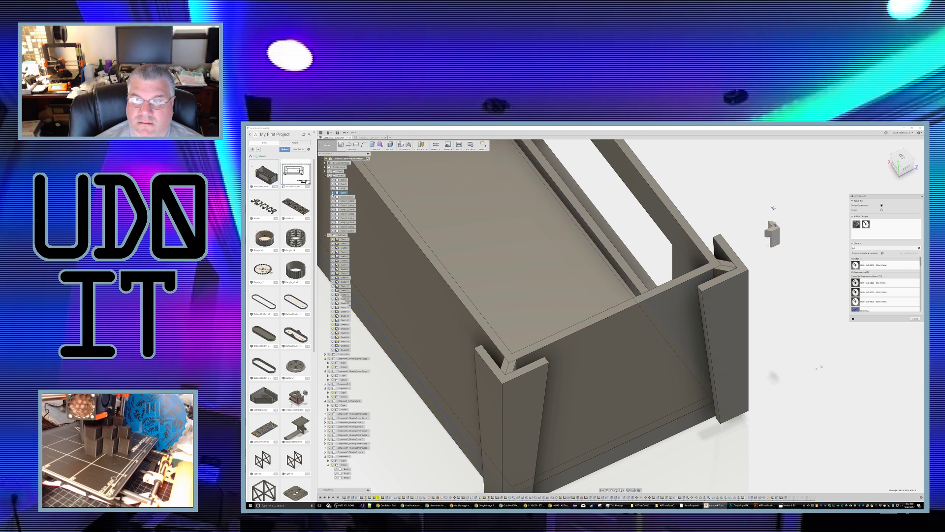
{"action": "left_click", "coordinate": [332, 194]}
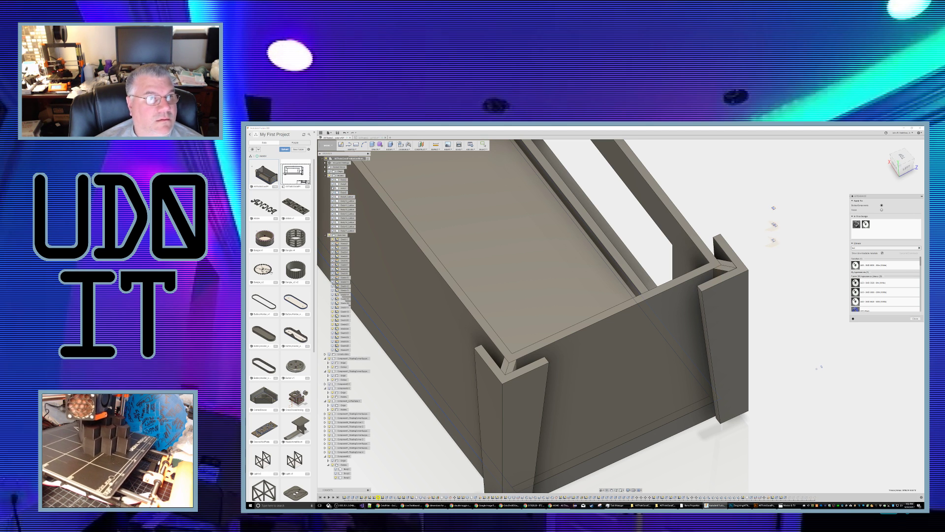
{"action": "left_click", "coordinate": [332, 188]}
{"action": "left_click", "coordinate": [332, 188]}
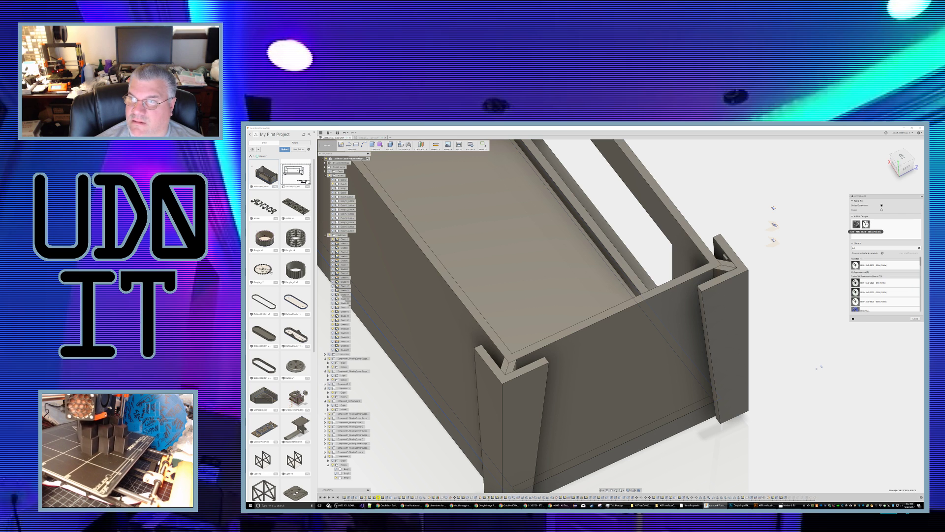
{"action": "left_click", "coordinate": [728, 261]}
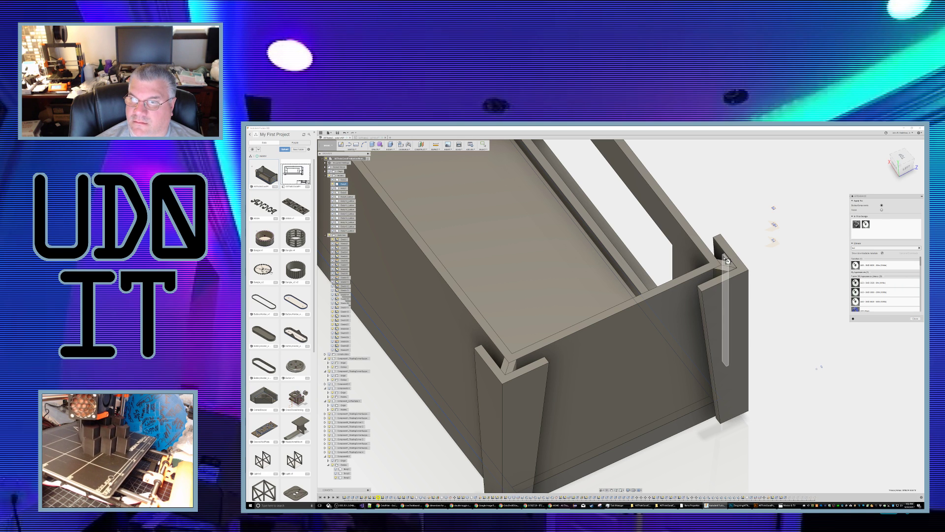
{"action": "left_click", "coordinate": [741, 259]}
Step: Add the green LED appearance to the design and try it on the upright strip inside the front corner bracket
{"action": "middle_click_drag", "start_coordinate": [764, 262], "coordinate": [790, 261], "text": "shift"}
{"action": "scroll", "coordinate": [872, 293], "scroll_direction": "down", "scroll_amount": 2}
{"action": "scroll", "coordinate": [872, 293], "scroll_direction": "down", "scroll_amount": 2}
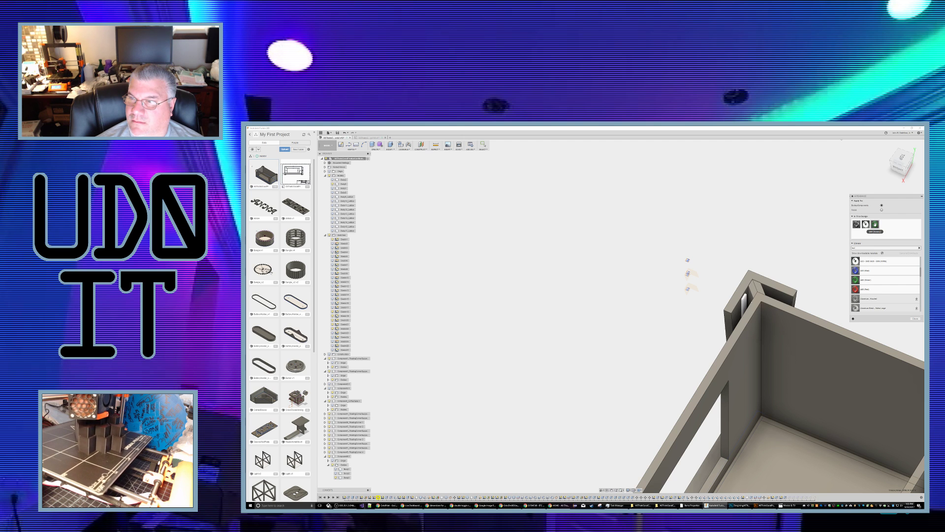
{"action": "left_click_drag", "start_coordinate": [749, 295], "coordinate": [744, 301]}
{"action": "middle_click_drag", "start_coordinate": [679, 332], "coordinate": [744, 327], "text": "shift"}
{"action": "middle_click_drag", "start_coordinate": [675, 277], "coordinate": [538, 320]}
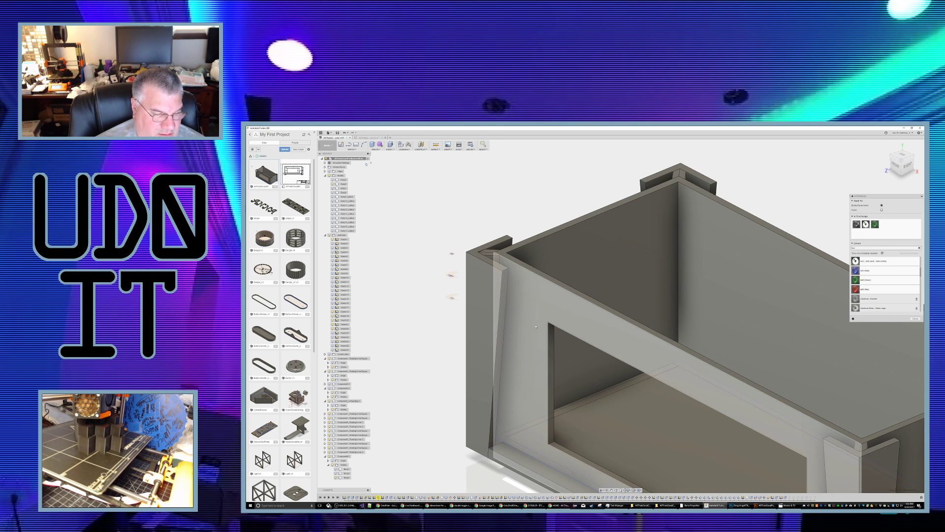